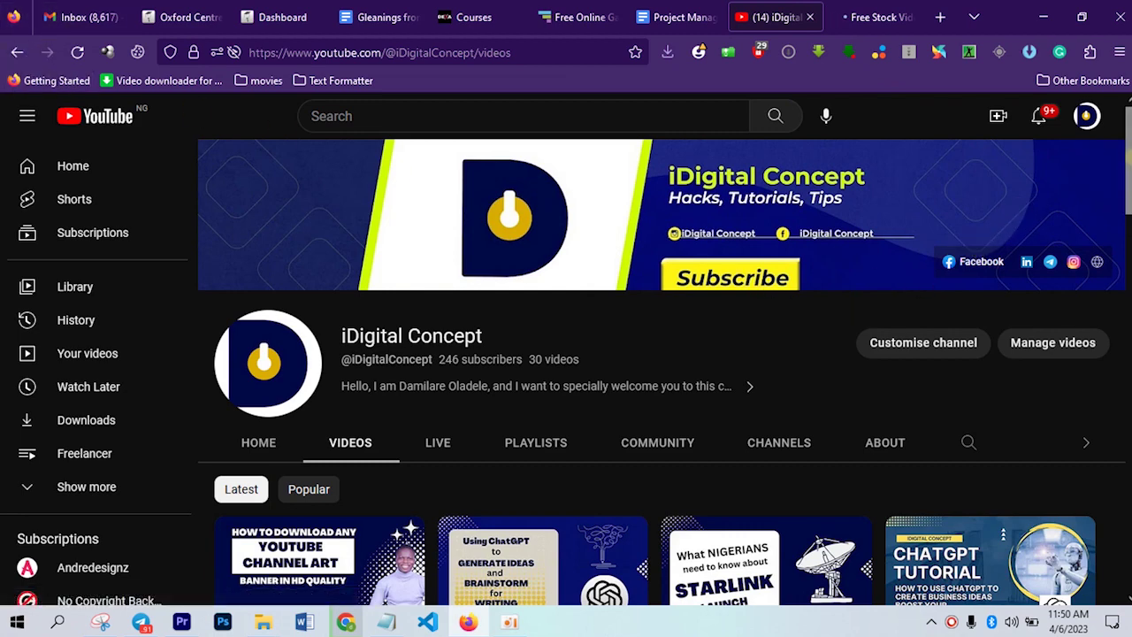
scroll(1128, 166, "down", 2)
scroll(1128, 166, "down", 3)
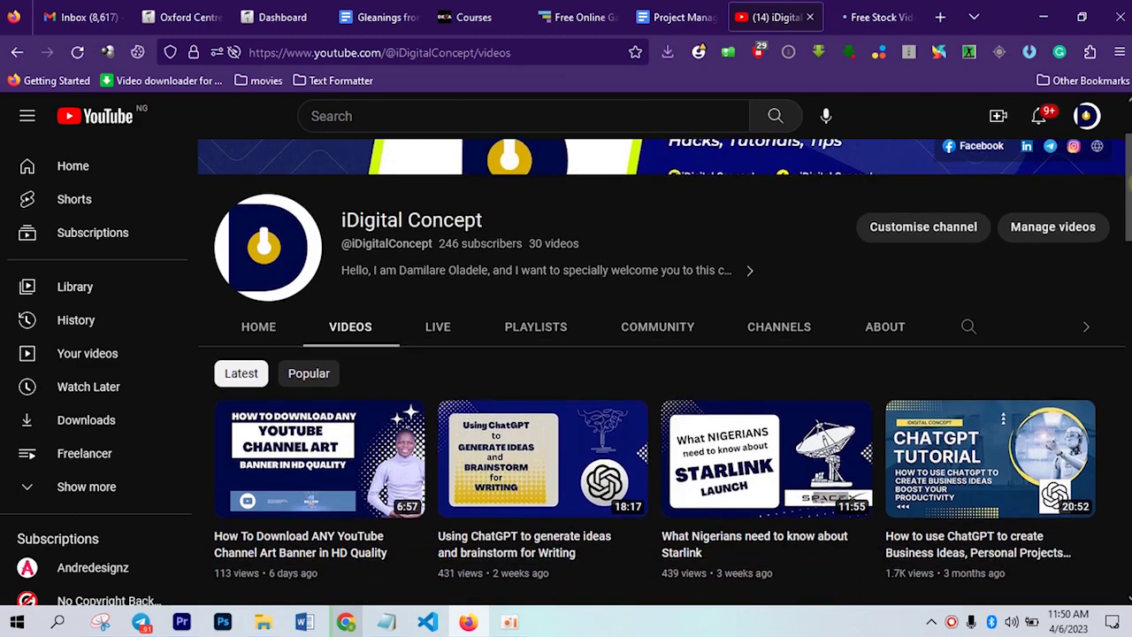
scroll(1129, 199, "down", 3)
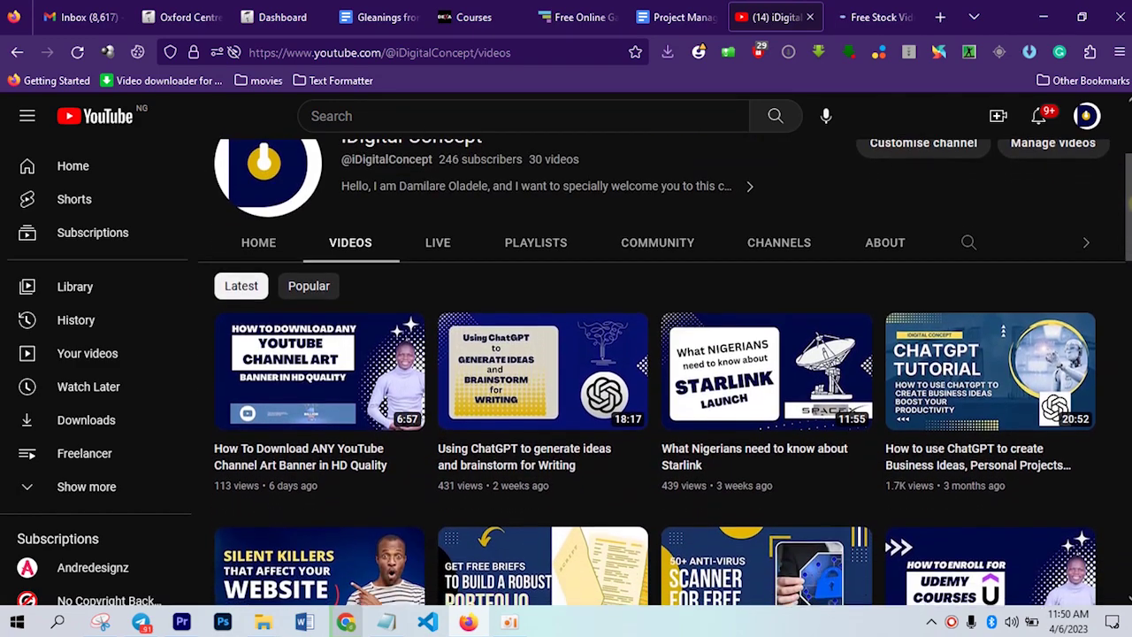
scroll(1129, 199, "down", 1)
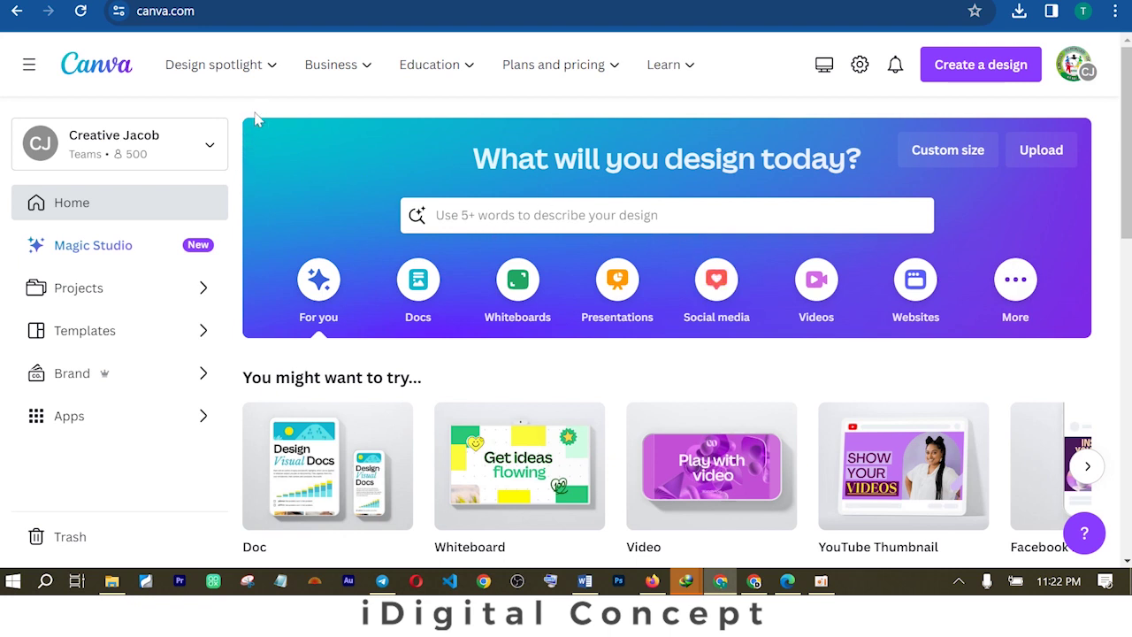
Search the Canva templates for "youtube channel banner"
left_click(489, 217)
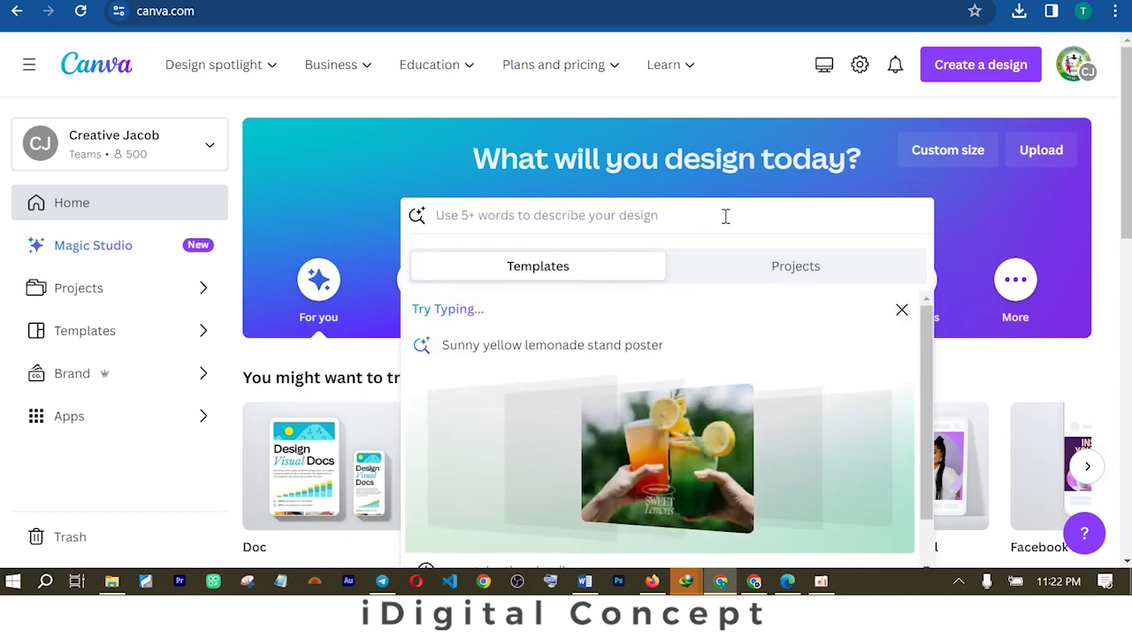
type("youtub")
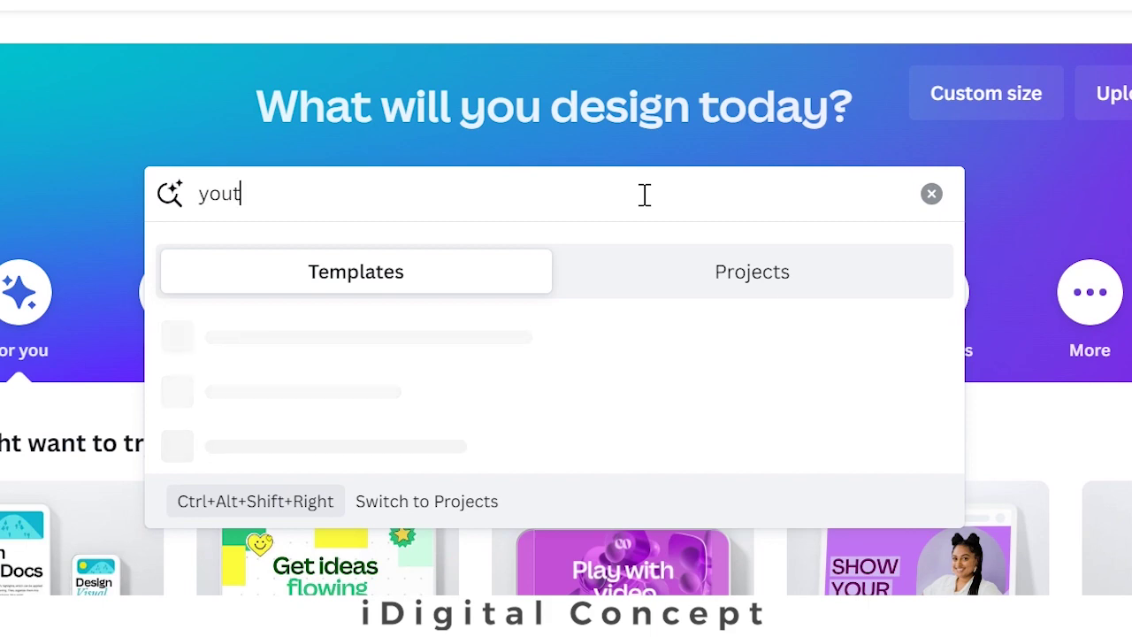
type("e channel banner")
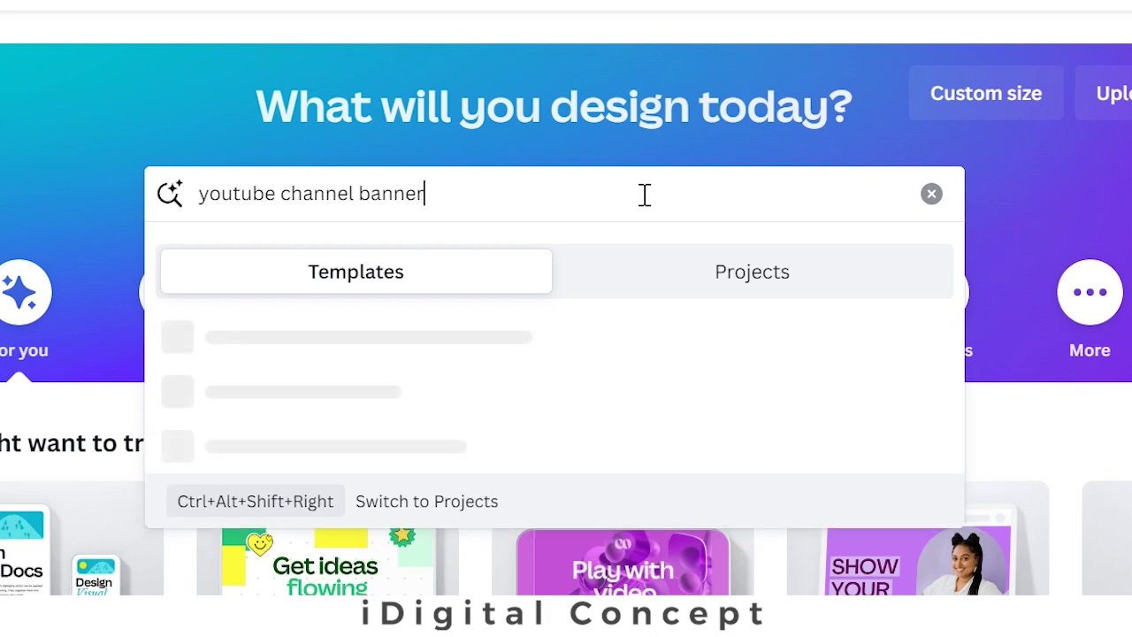
key("Return")
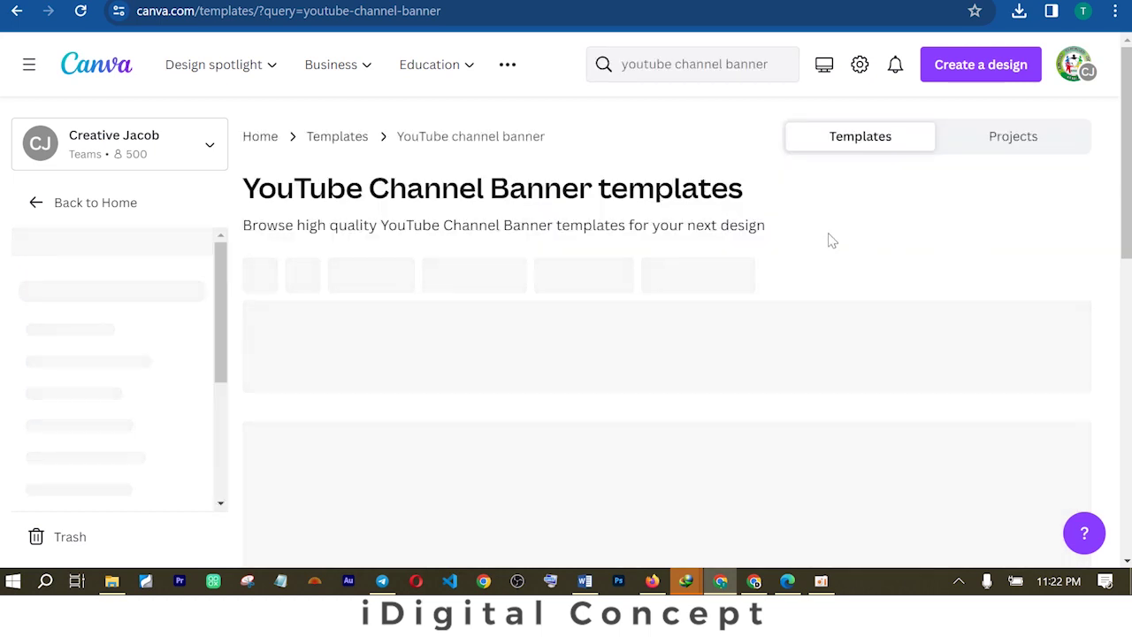
Look through the YouTube channel banner templates for a suitable design
scroll(874, 238, "down", 1)
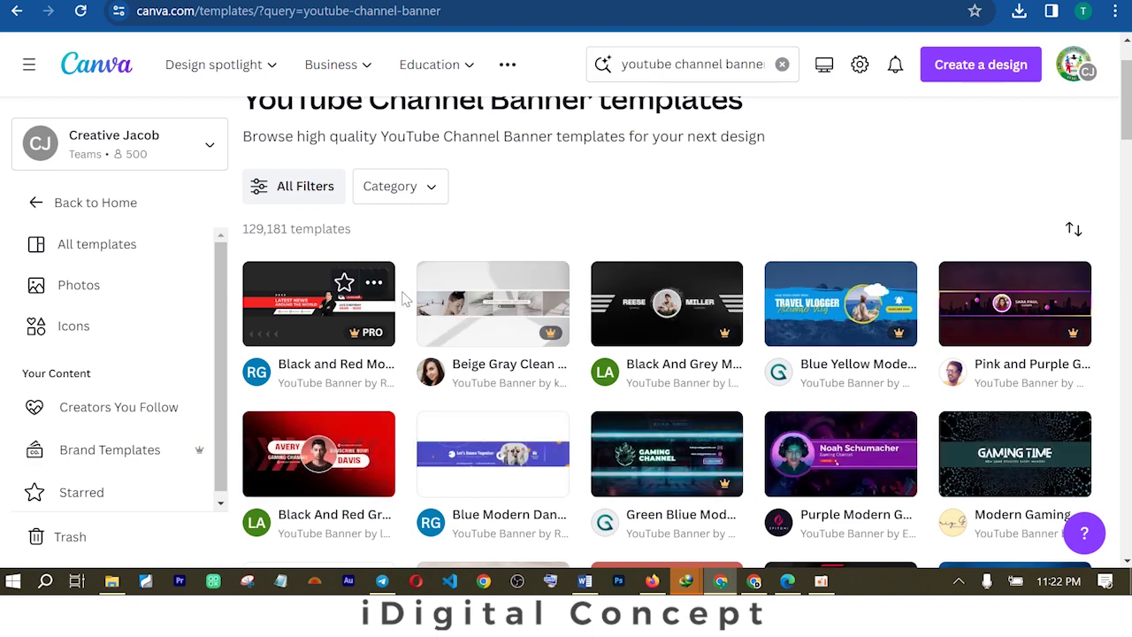
scroll(640, 301, "down", 1)
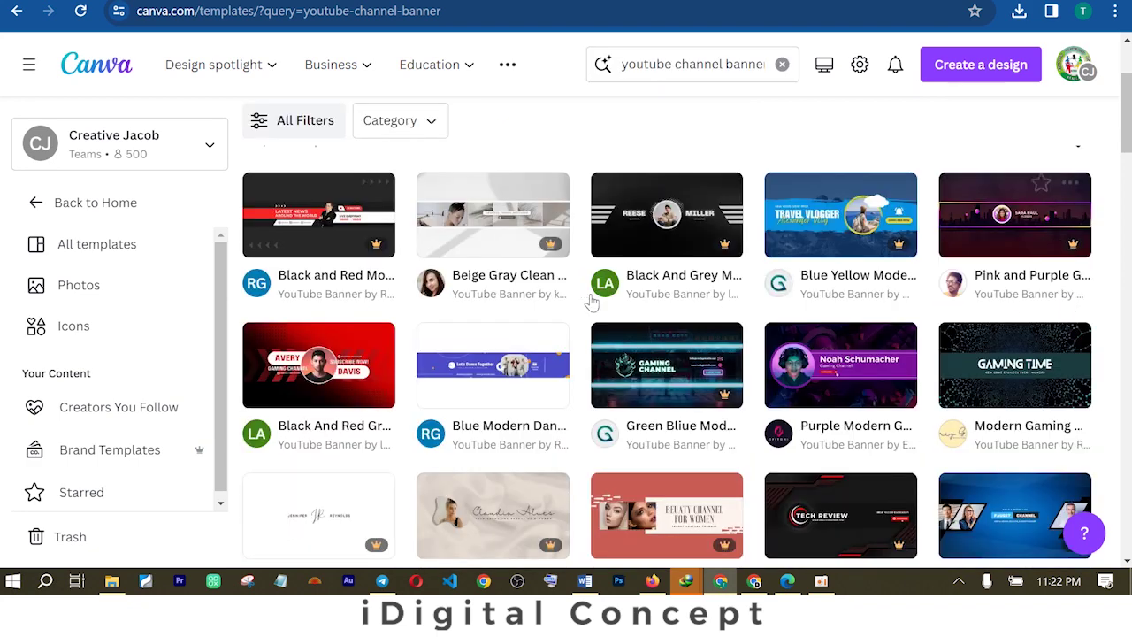
scroll(354, 318, "down", 1)
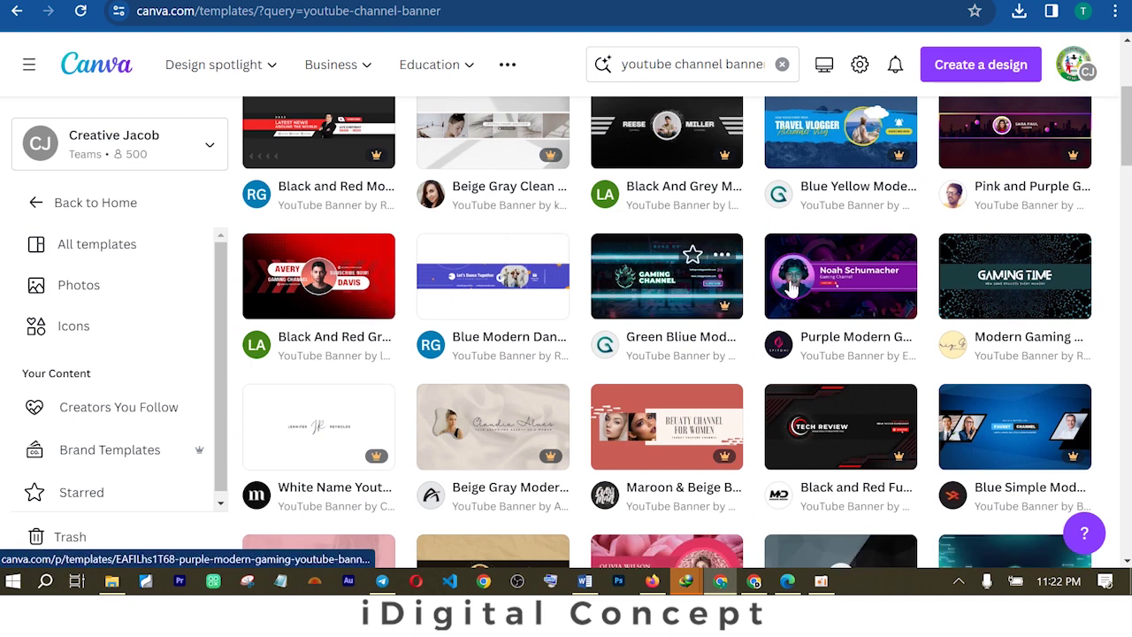
scroll(1105, 279, "down", 1)
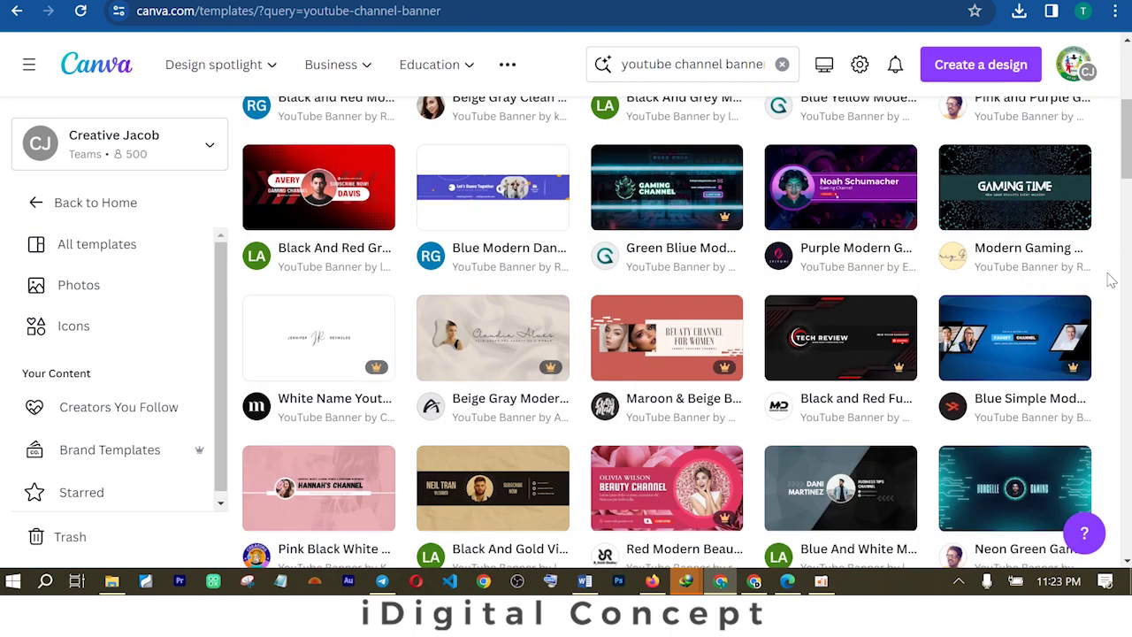
scroll(1017, 327, "down", 1)
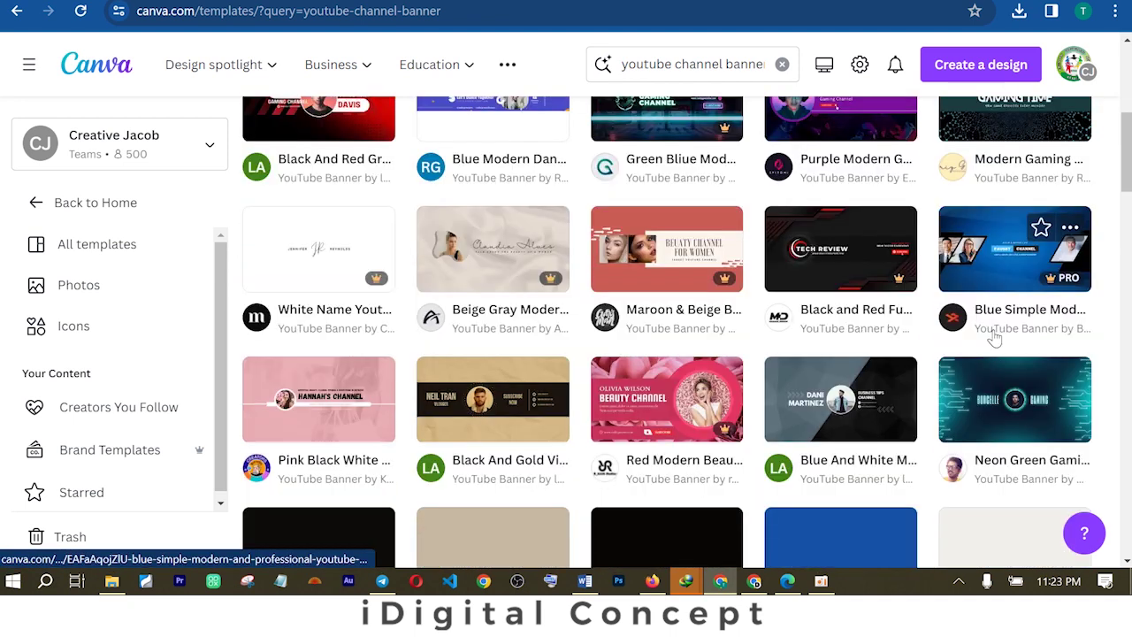
scroll(708, 247, "down", 2)
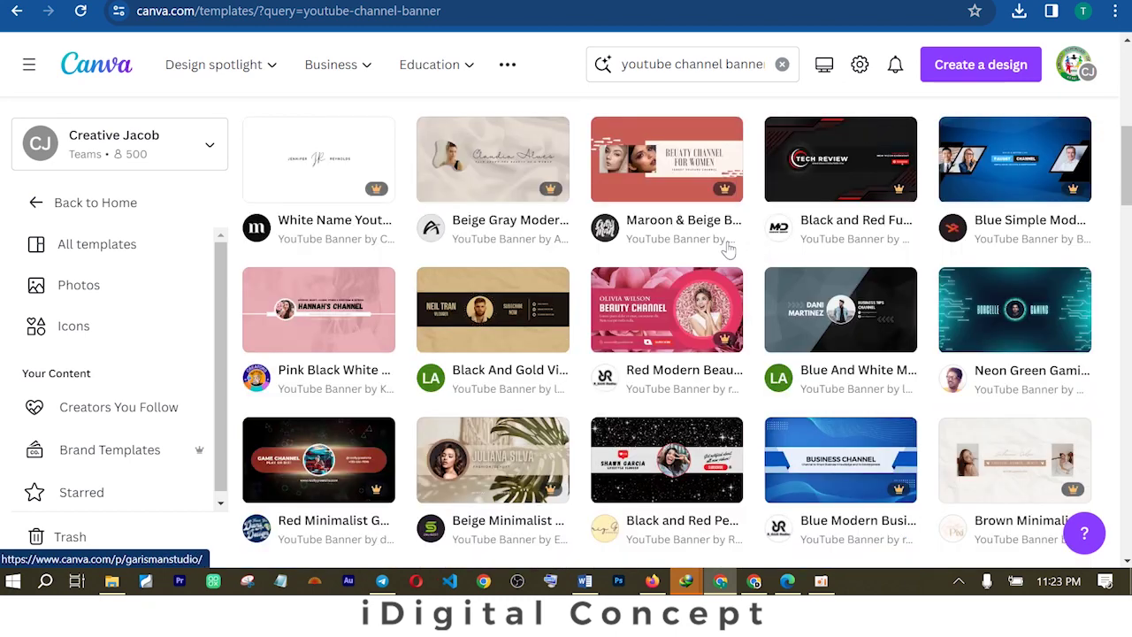
scroll(730, 271, "down", 2)
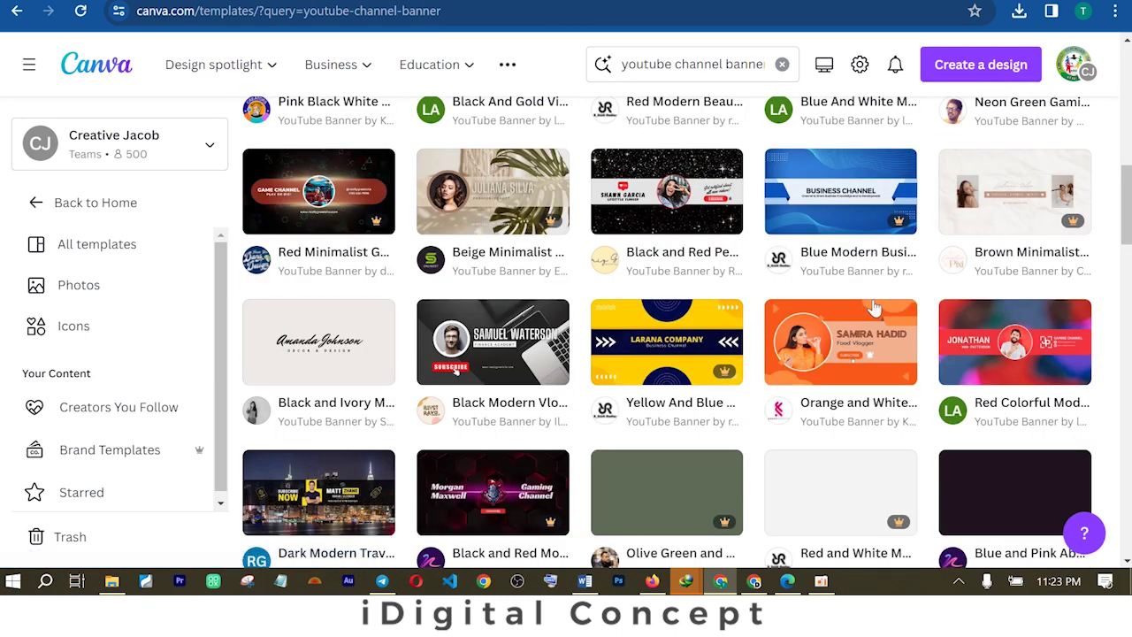
scroll(619, 301, "down", 1)
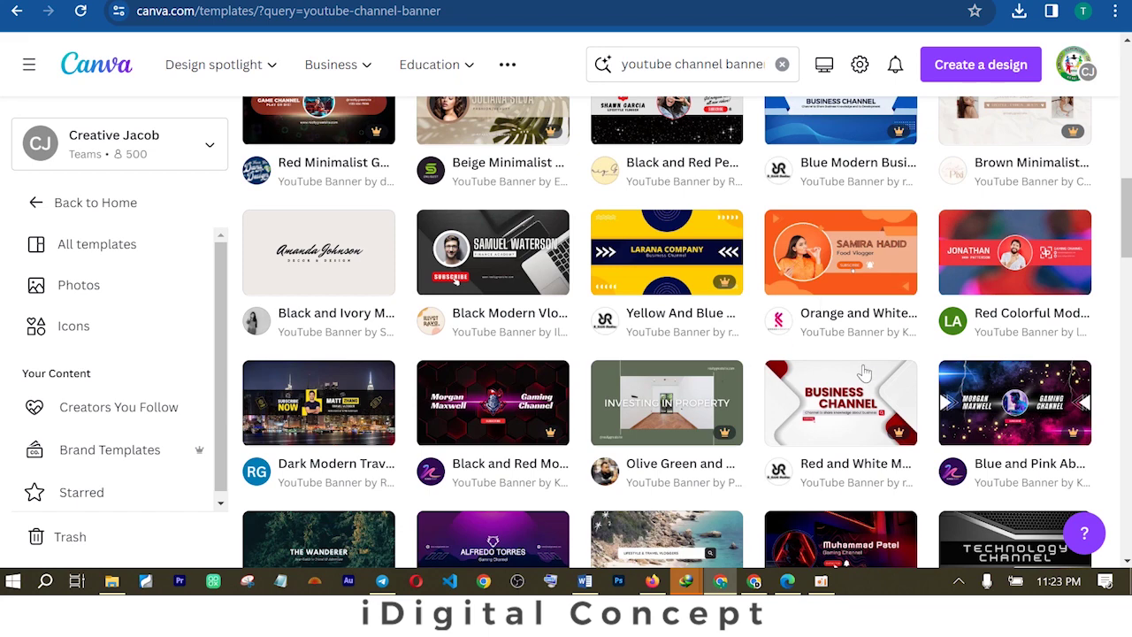
scroll(841, 376, "down", 1)
scroll(840, 305, "down", 1)
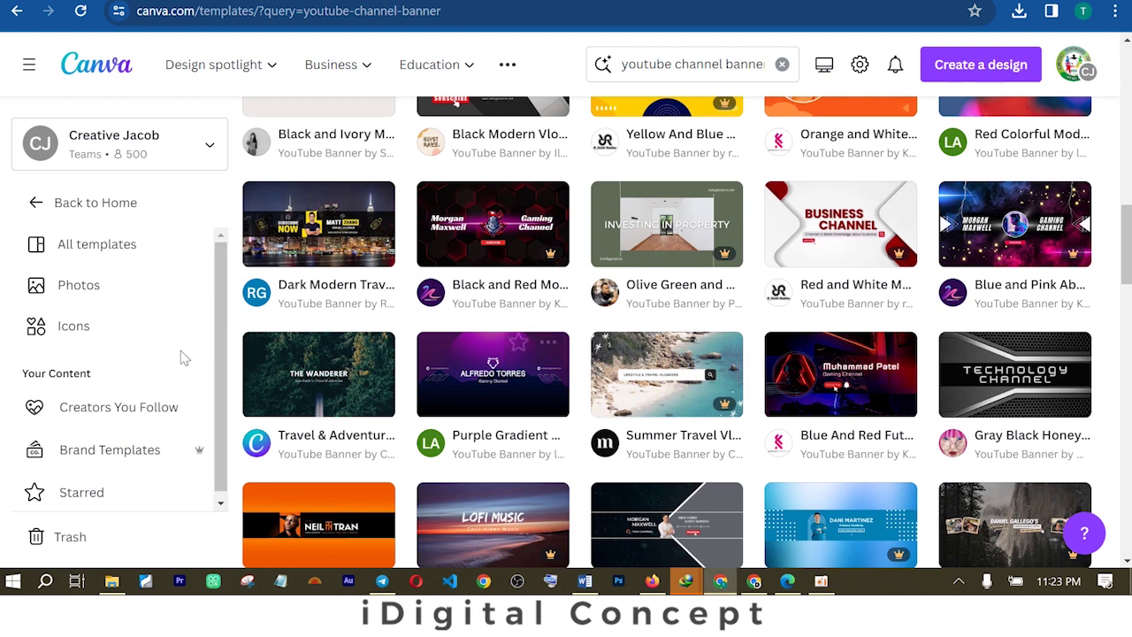
scroll(431, 373, "down", 3)
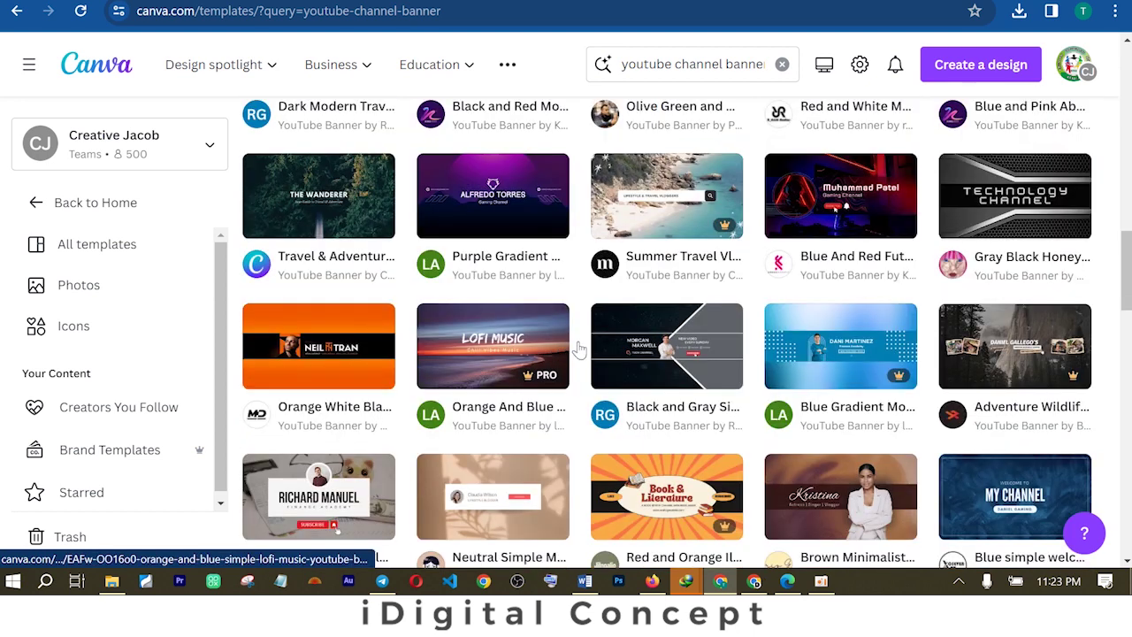
Open the Purple Gradient Modern Gaming Channel Youtube Banner template and start customizing it
right_click(507, 207)
left_click(490, 221)
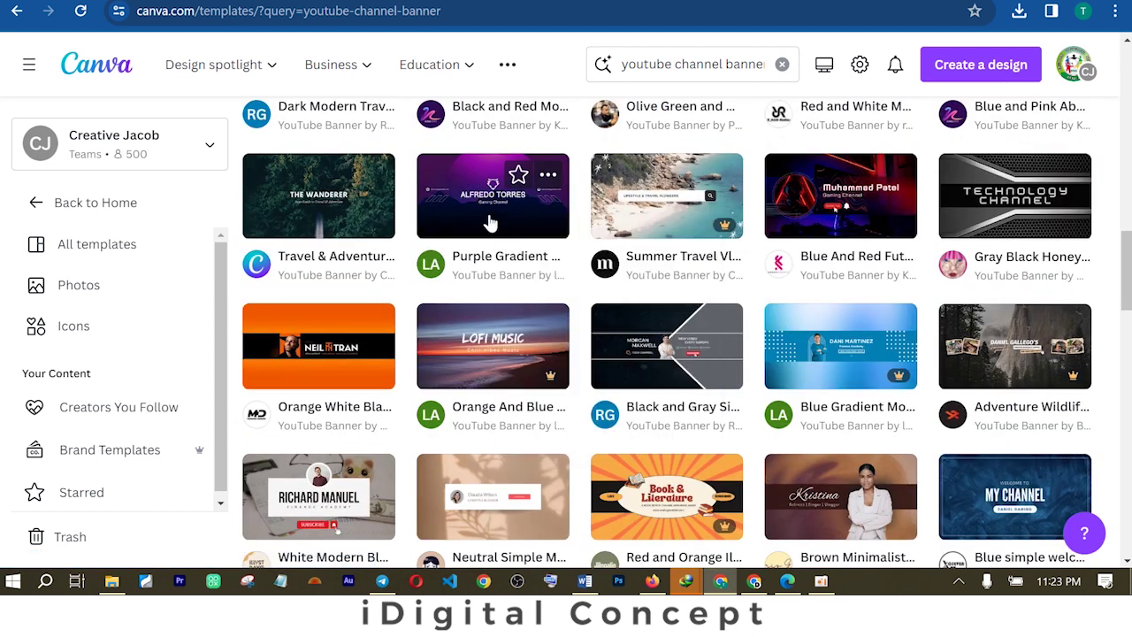
left_click(489, 220)
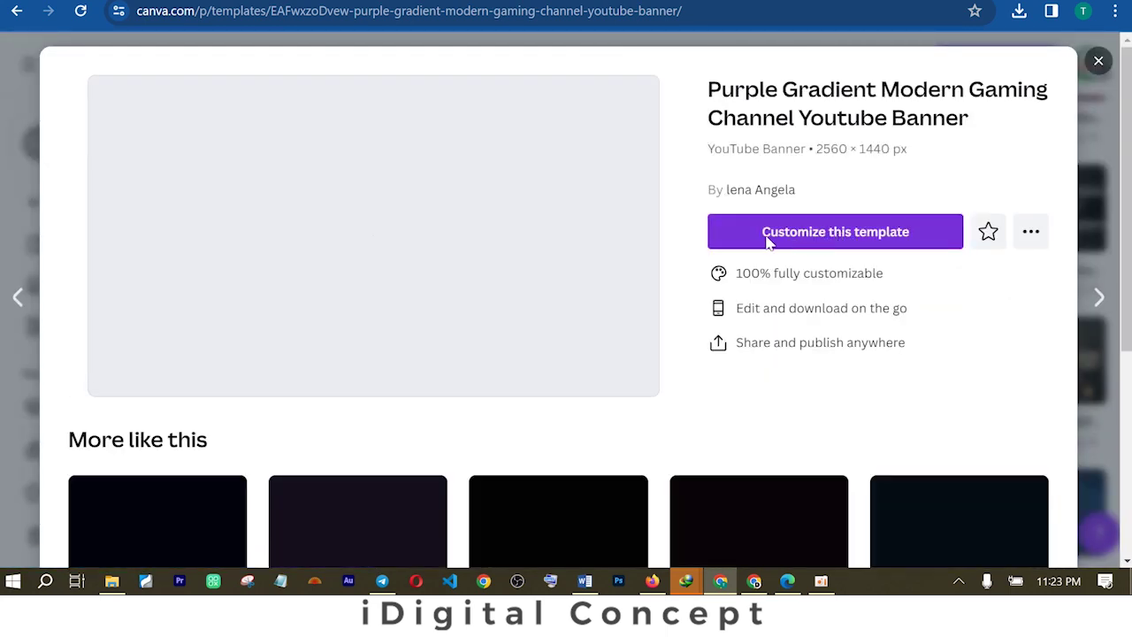
left_click(834, 234)
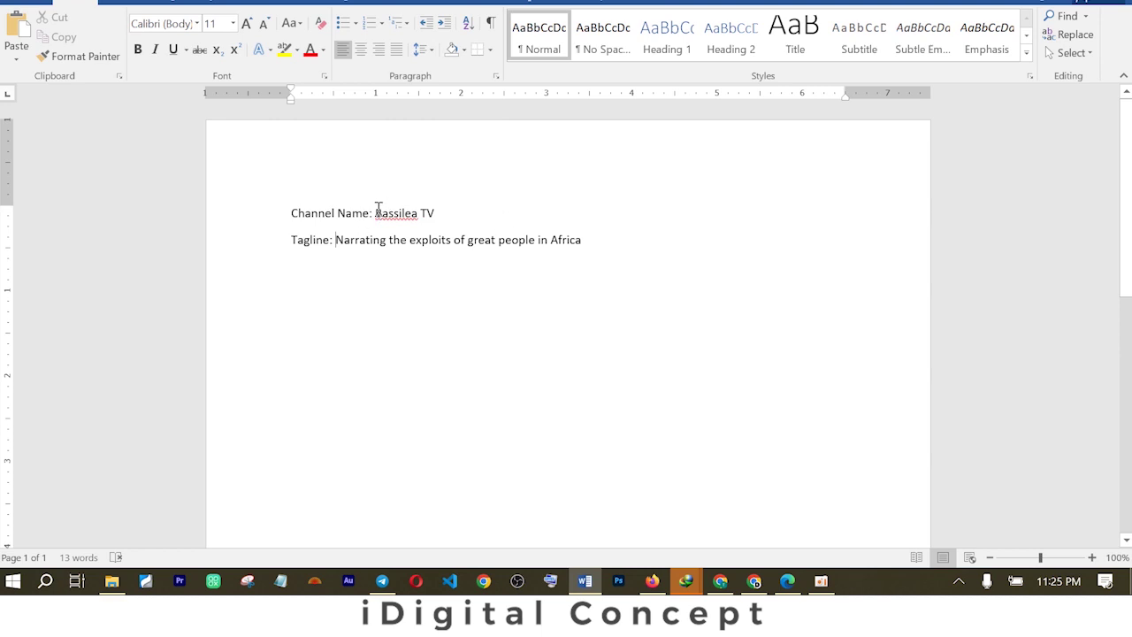
Replace the banner's main title with the channel name BASSILEA TV from the Word document and move it above the wolf logo
left_click_drag(385, 212, 447, 213)
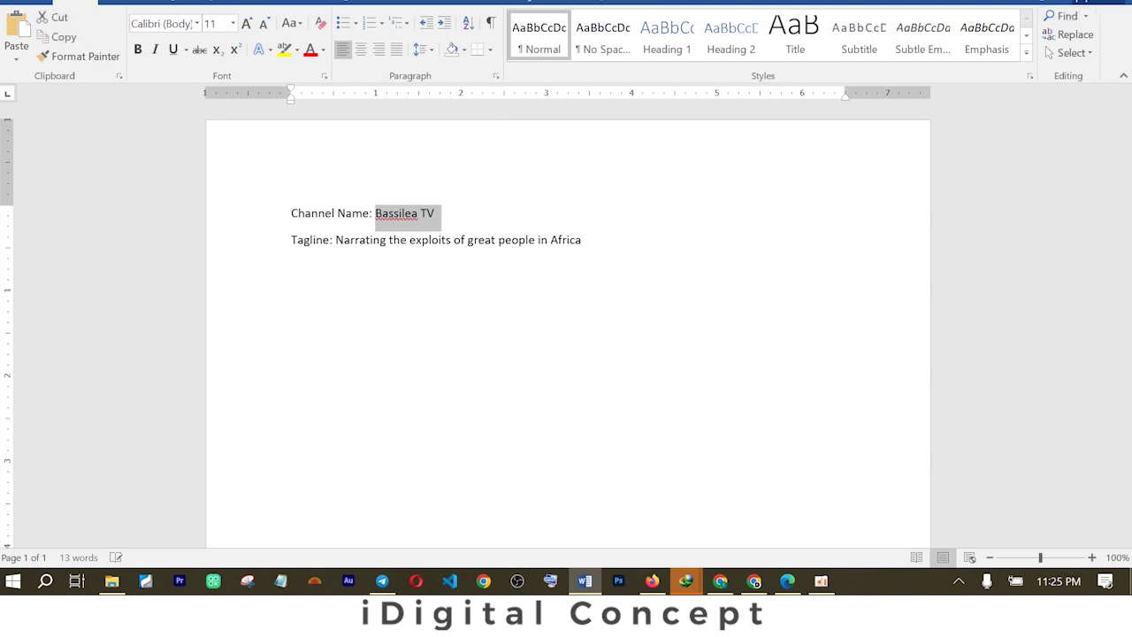
key("alt+Tab")
double_click(755, 308)
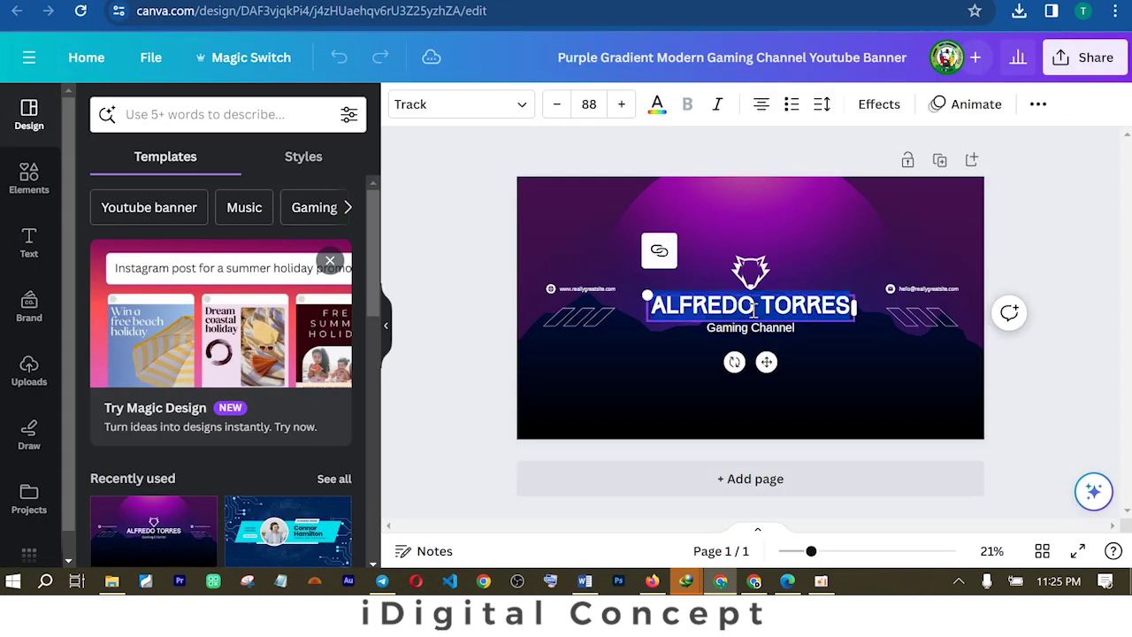
type("BASSILEA TV")
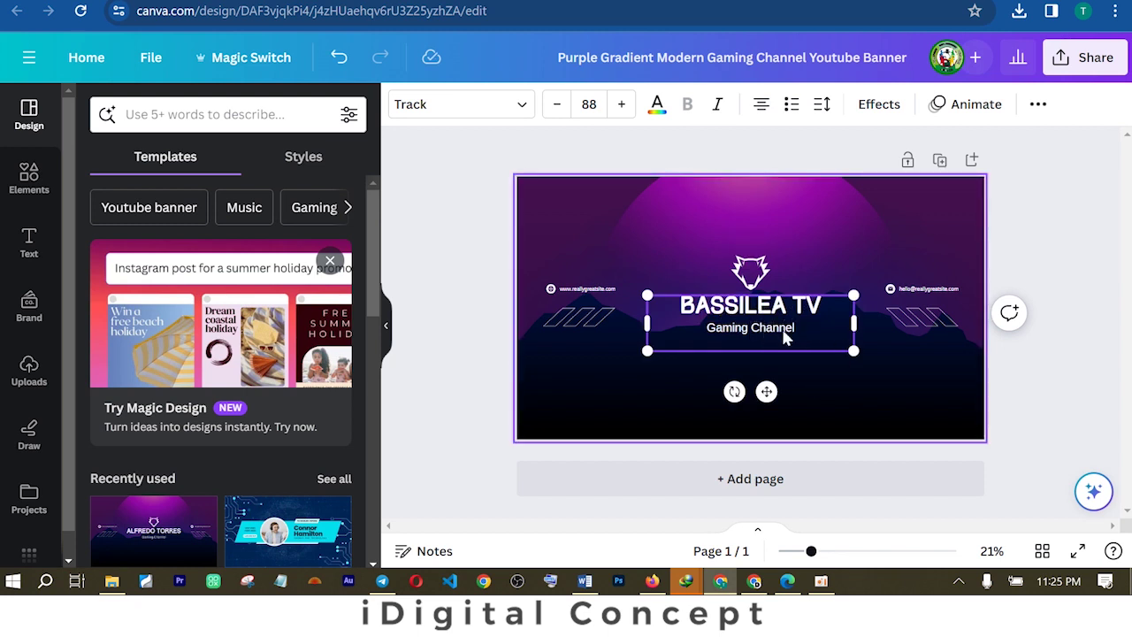
left_click_drag(768, 331, 787, 264)
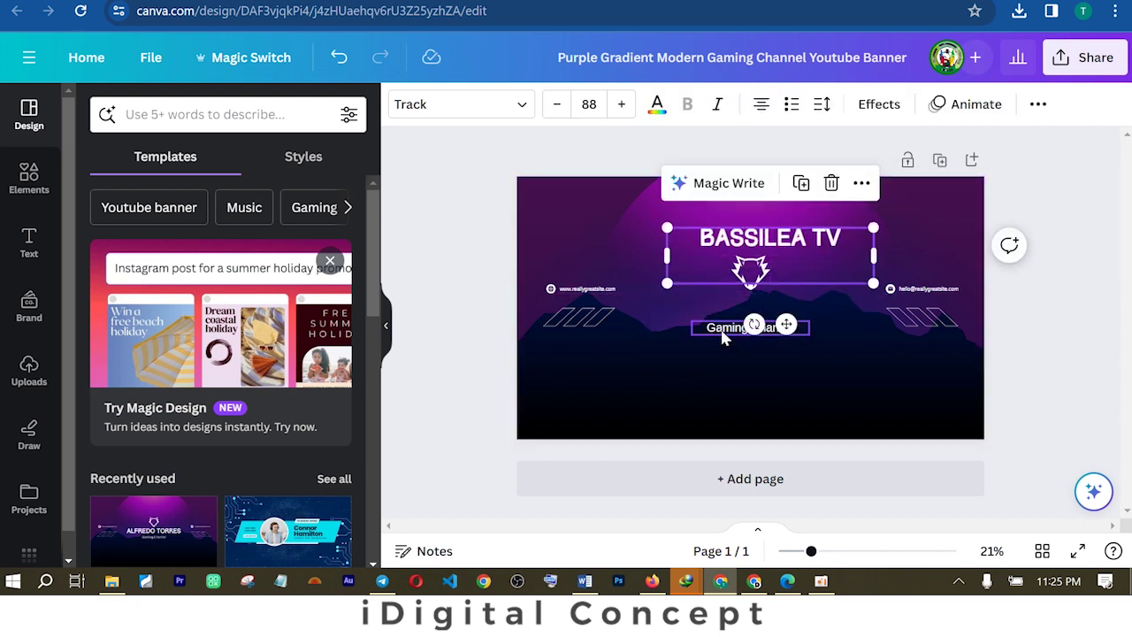
Replace the "Gaming Channel" subtitle with "Narrating the exploits of great people in Africa", copied from the Word document
left_click(724, 334)
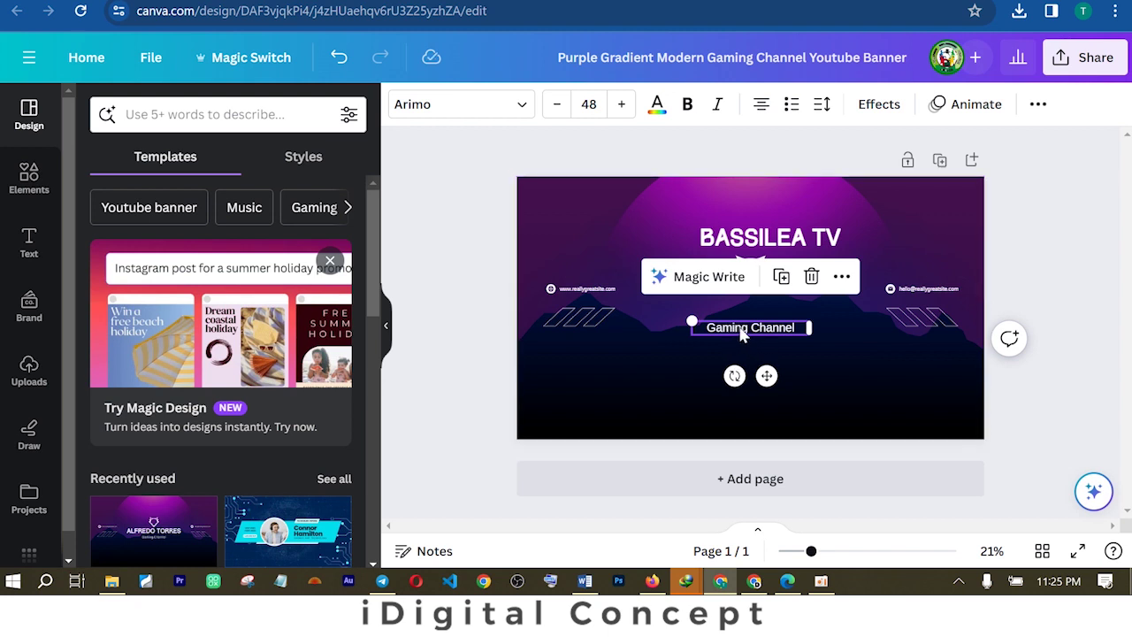
double_click(741, 330)
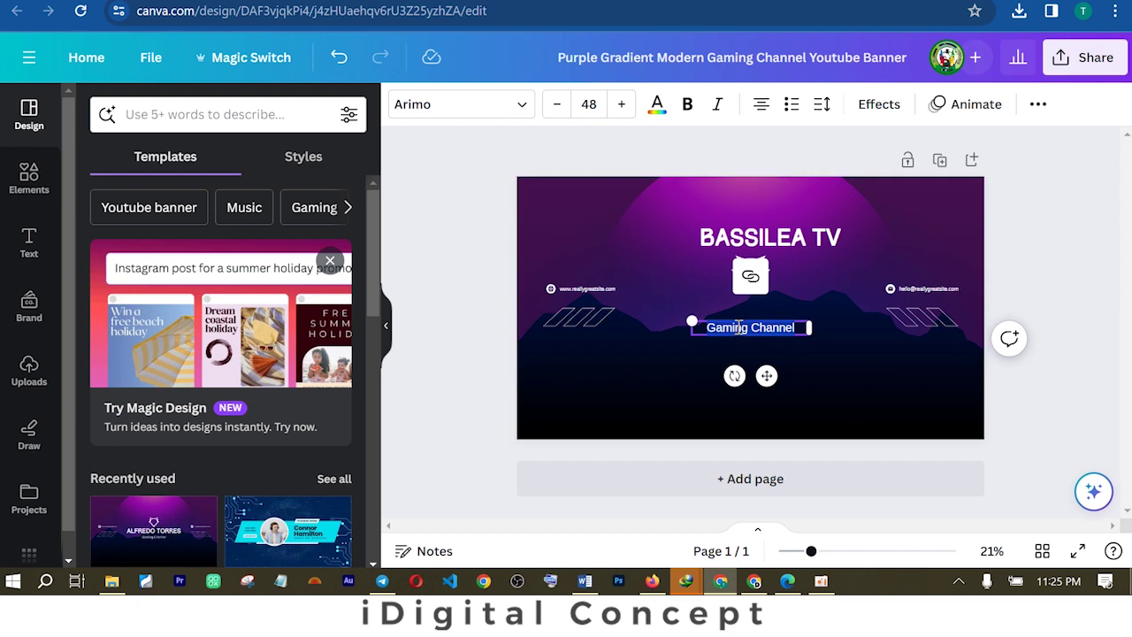
left_click(584, 581)
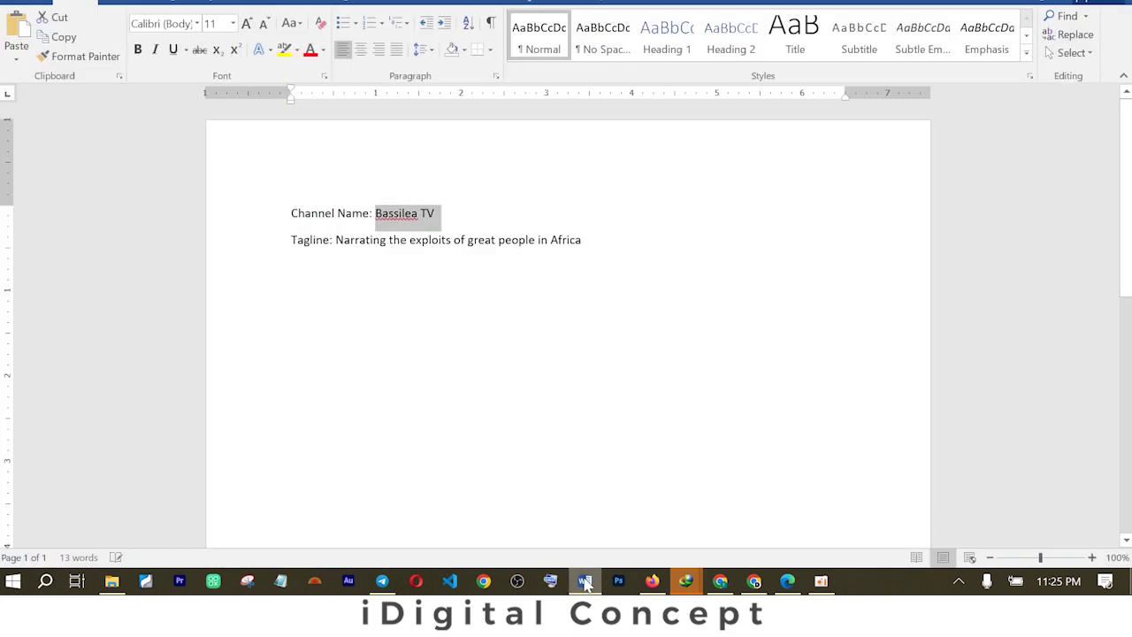
left_click_drag(336, 240, 576, 240)
key("ctrl+c")
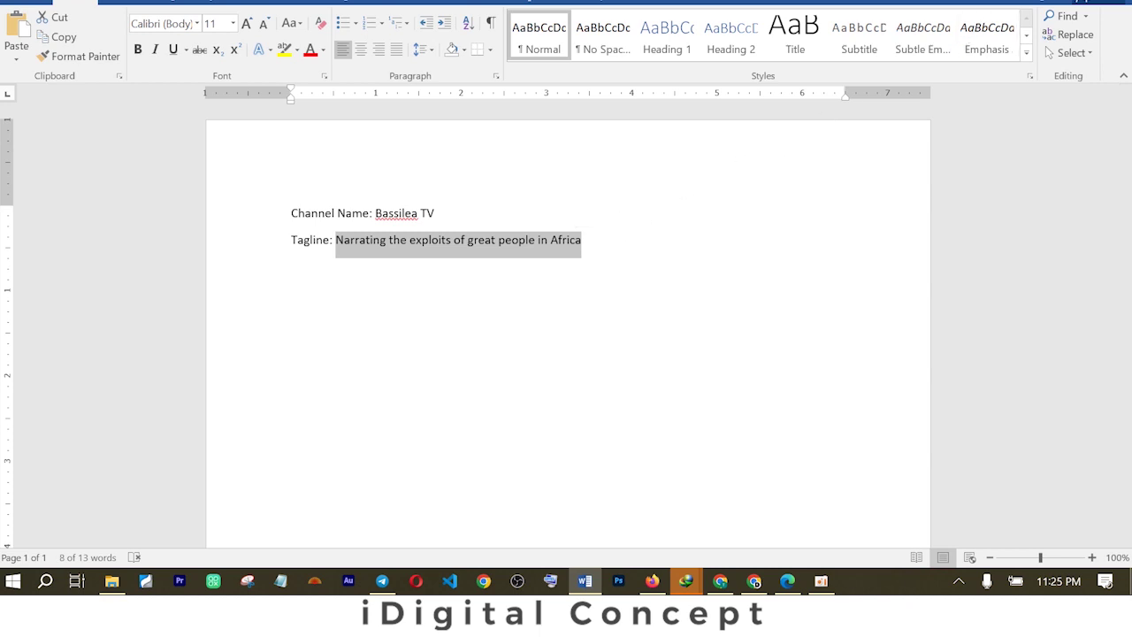
key("alt+Tab")
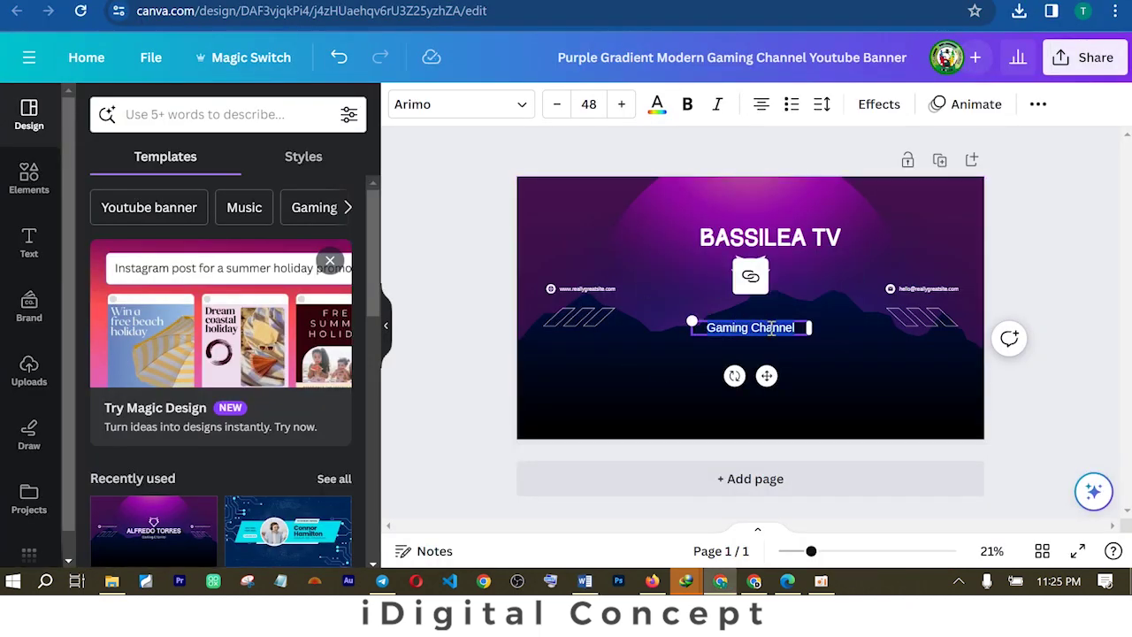
key("ctrl+v")
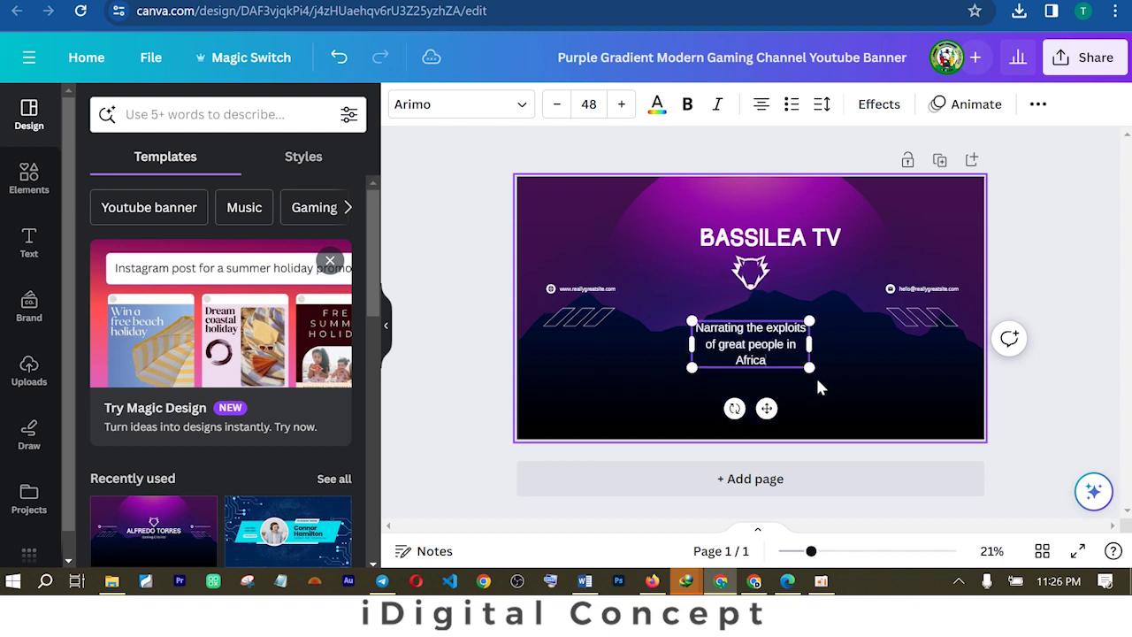
Widen the tagline's text box on both sides to about 1,347 px so the text fits on one line
left_click(752, 381)
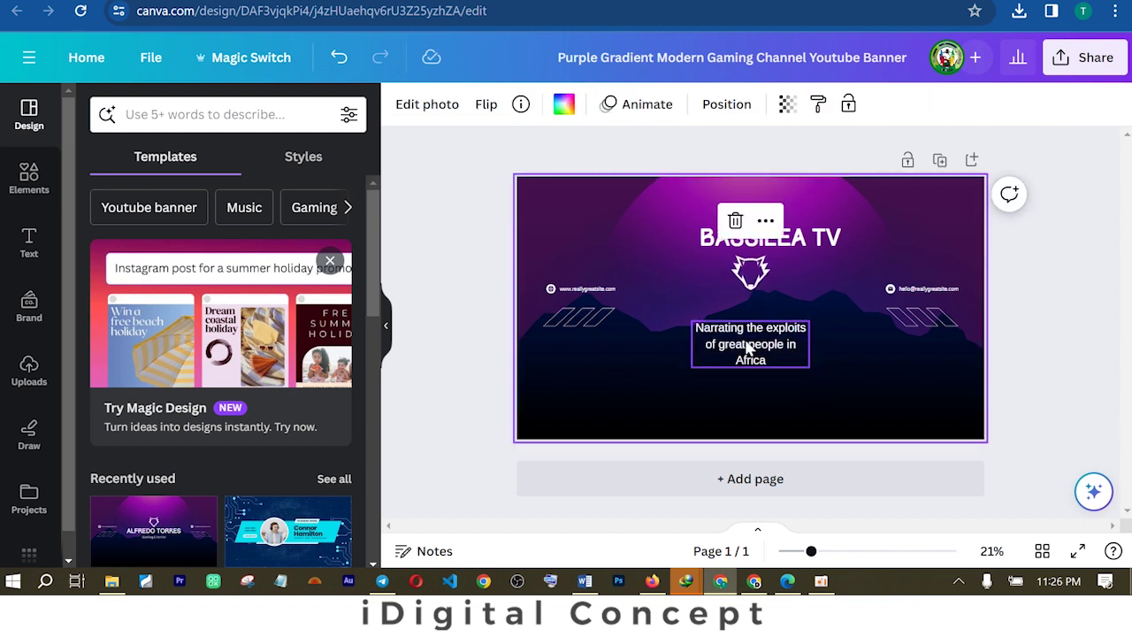
left_click(777, 353)
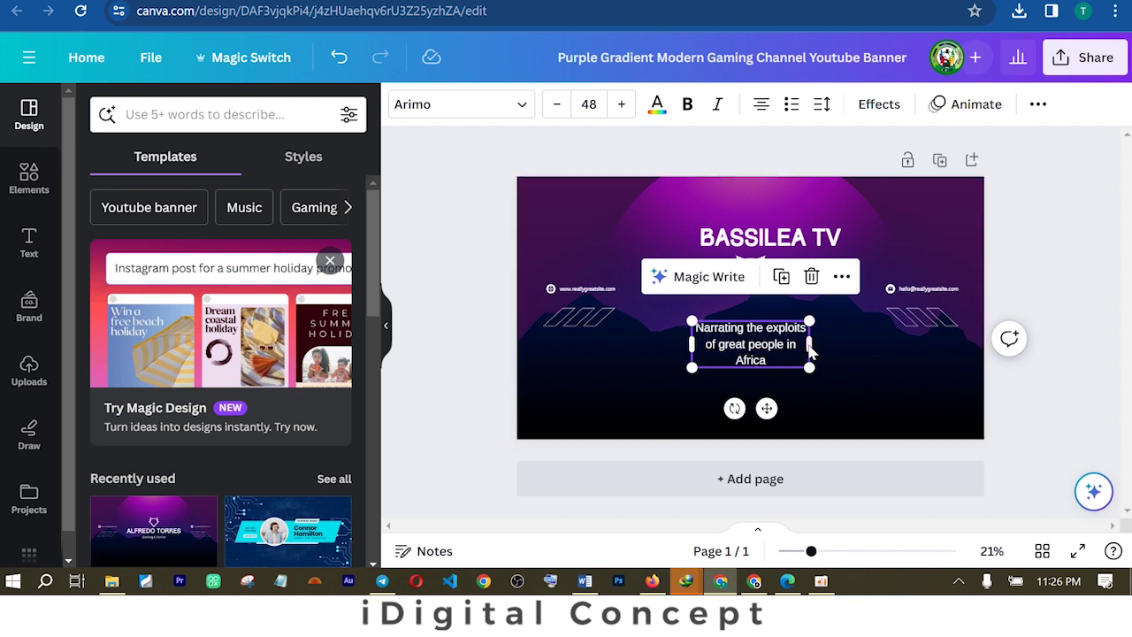
left_click_drag(813, 345, 868, 342)
left_click_drag(690, 332, 617, 334)
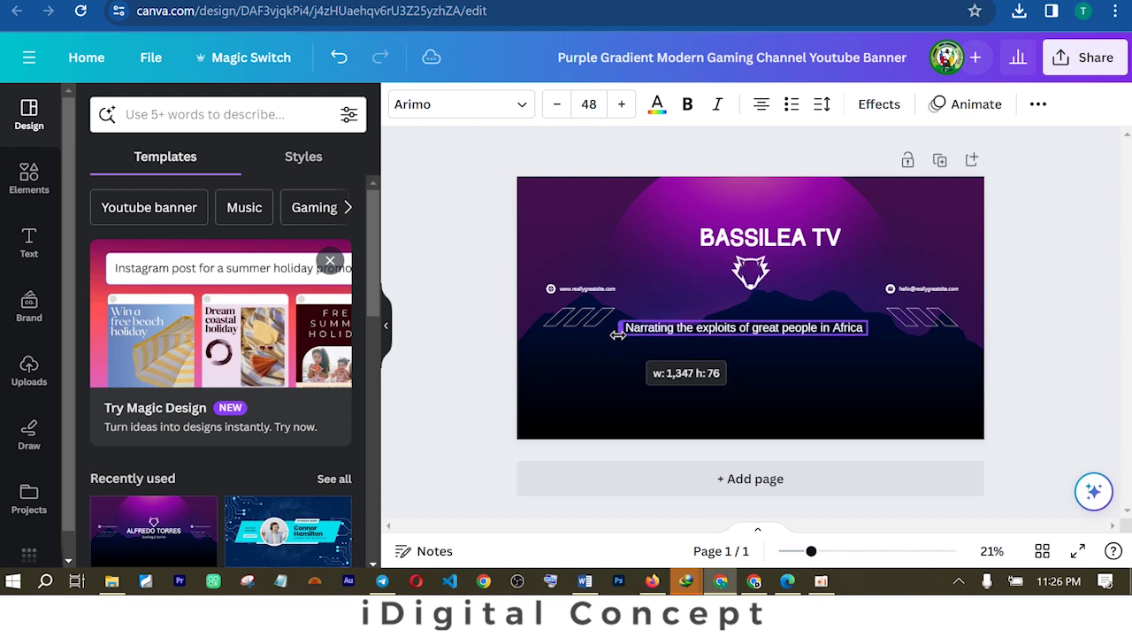
Nudge the tagline slightly up and to the right, and move the BASSILEA TV title slightly down towards the logo
left_click_drag(773, 335, 781, 331)
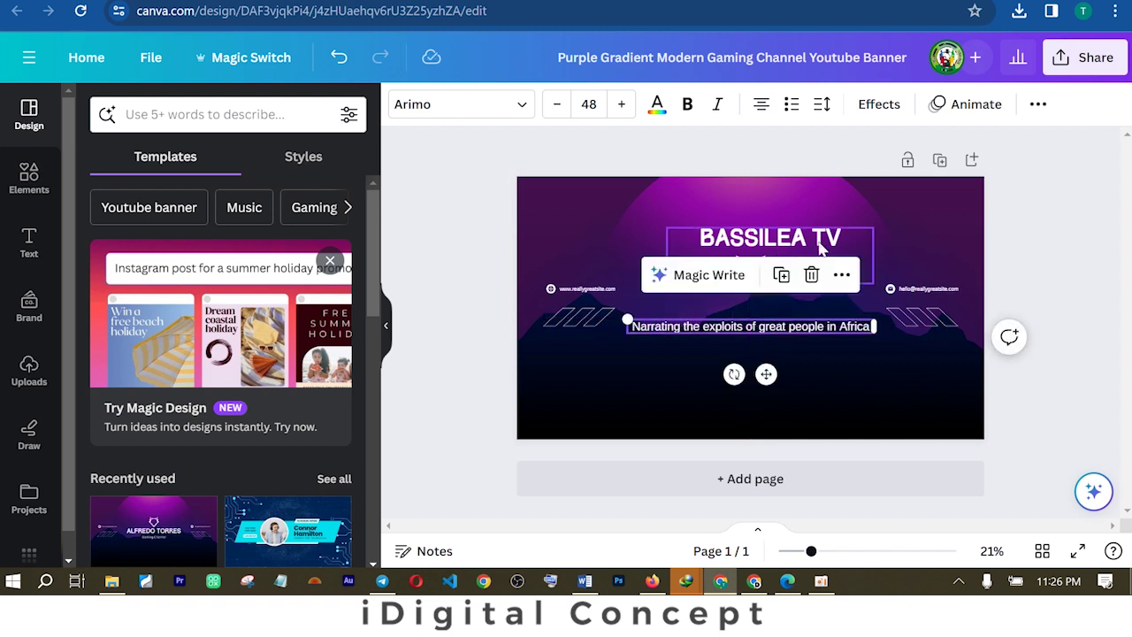
left_click(874, 243)
left_click_drag(786, 249, 786, 260)
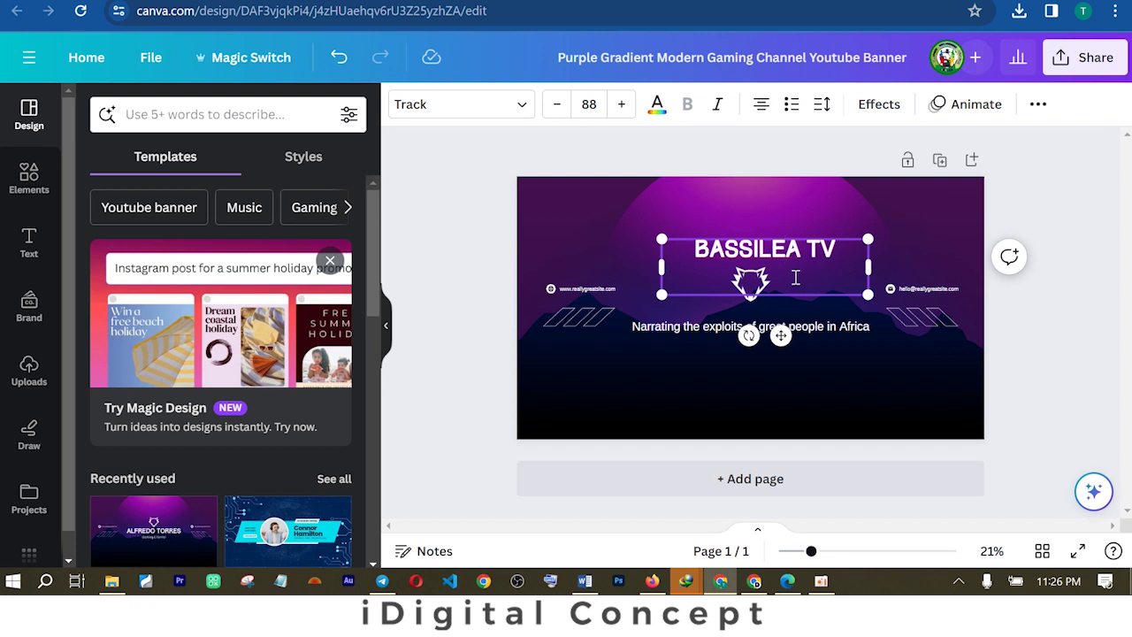
Remove the empty second line from the BASSILEA TV title and narrow its text box to fit the text
left_click(766, 282)
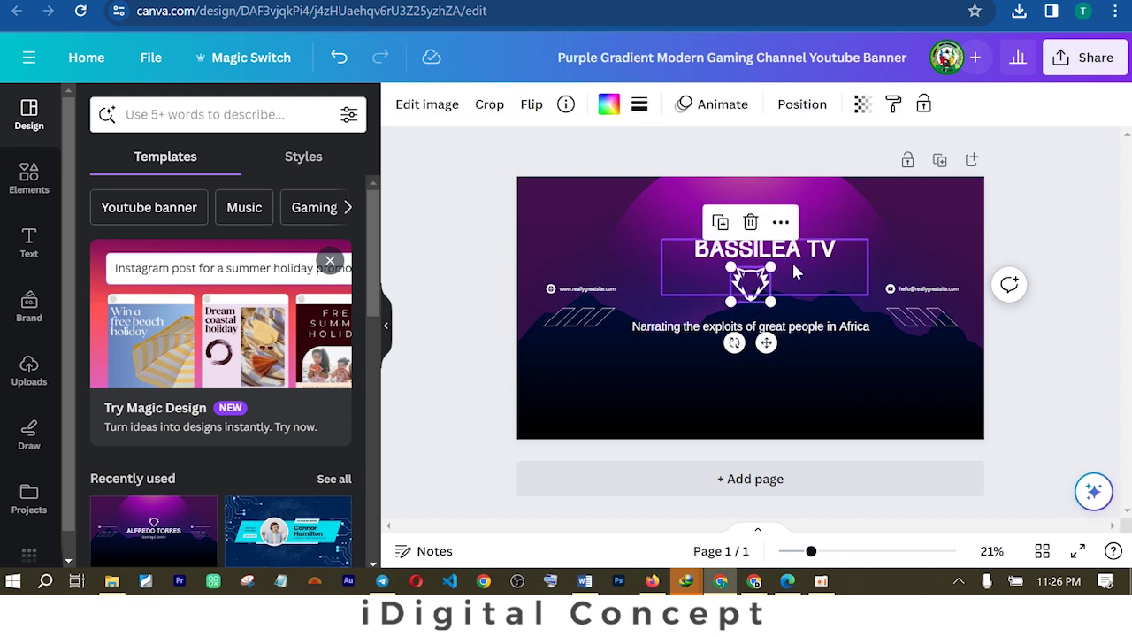
left_click(790, 256)
double_click(779, 255)
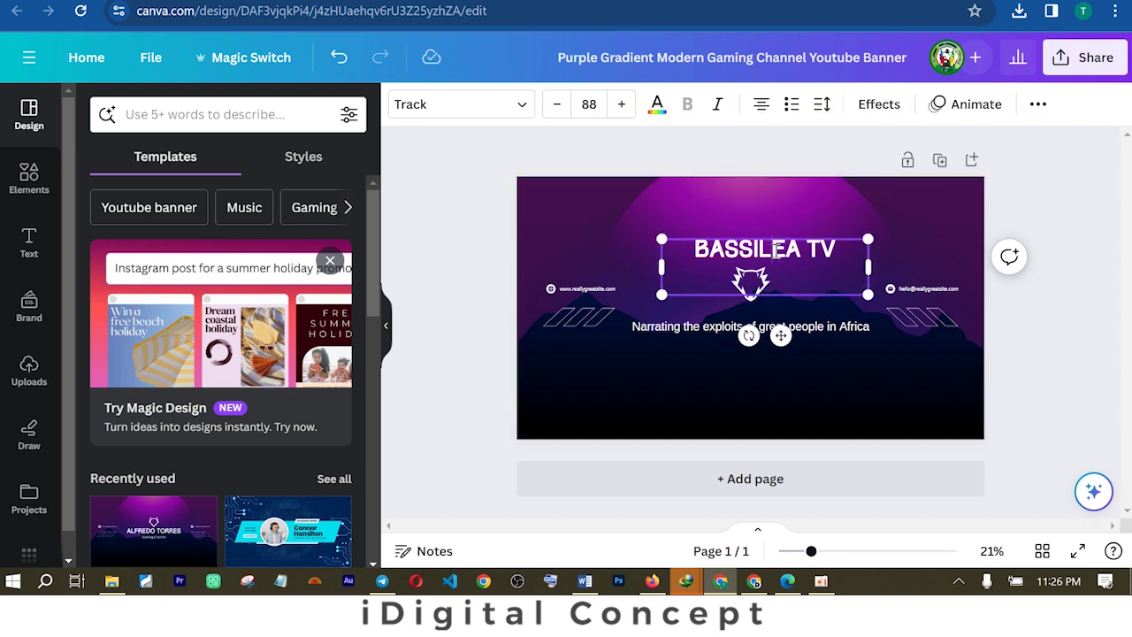
left_click(842, 249)
key("Delete")
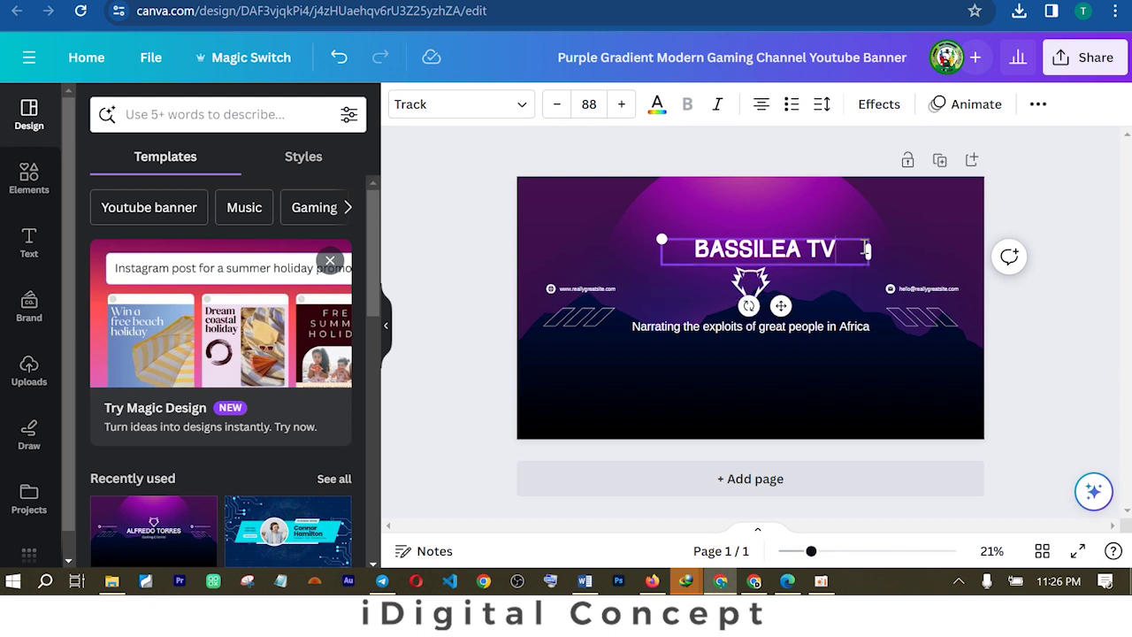
left_click_drag(868, 253, 809, 250)
left_click(854, 251)
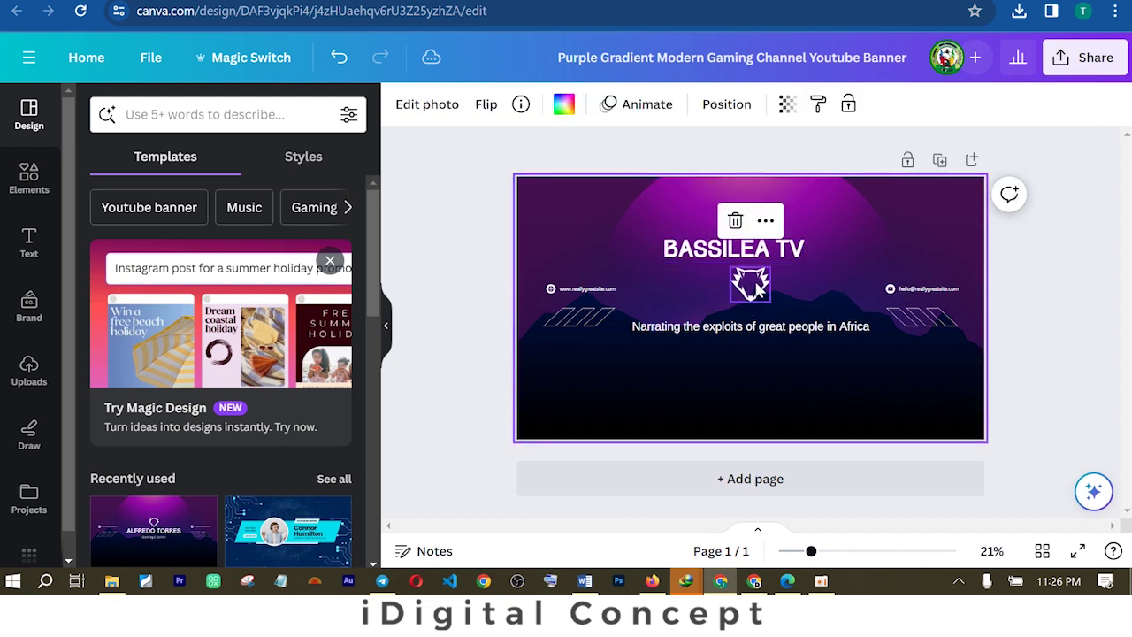
Move the wolf logo to the banner's upper-right corner and centre the BASSILEA TV title just above the tagline
left_click_drag(730, 256, 689, 249)
left_click(756, 292)
left_click_drag(757, 292, 860, 249)
left_click_drag(716, 255, 760, 296)
left_click_drag(854, 237, 910, 203)
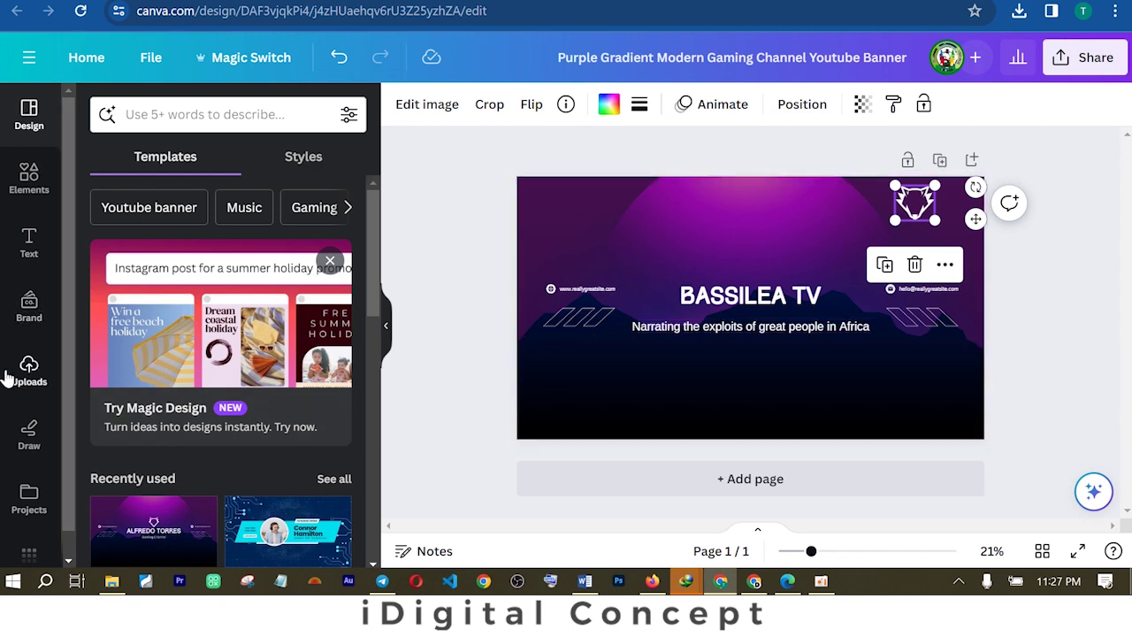
Add a square shape and stretch it into a full-width band behind the text, 2,560 px wide and 554 px high
left_click(29, 173)
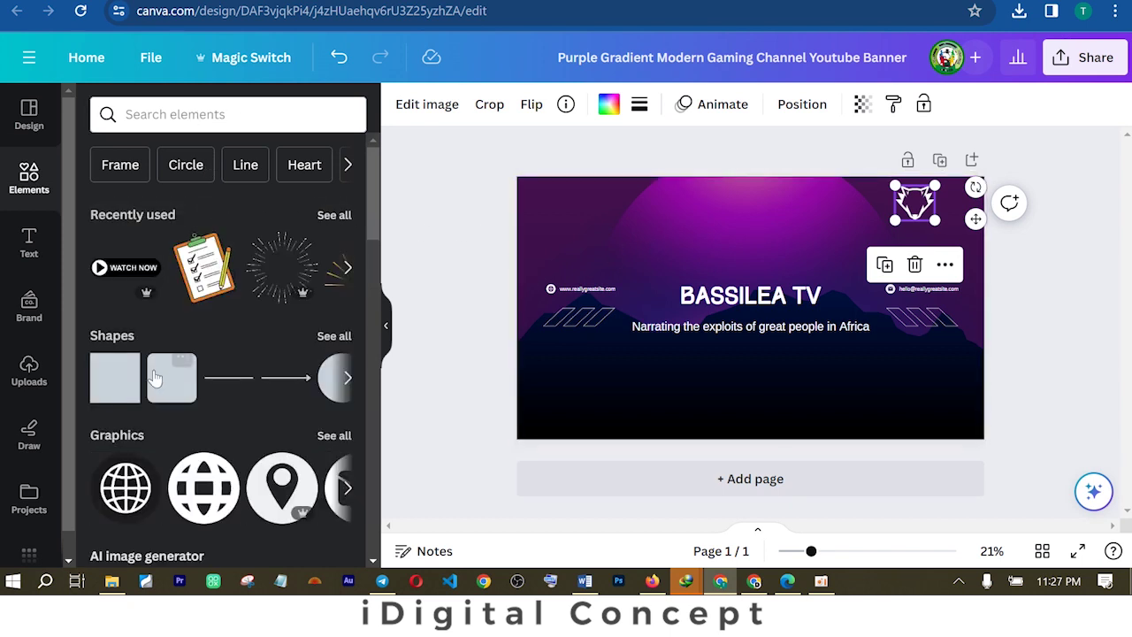
left_click(107, 389)
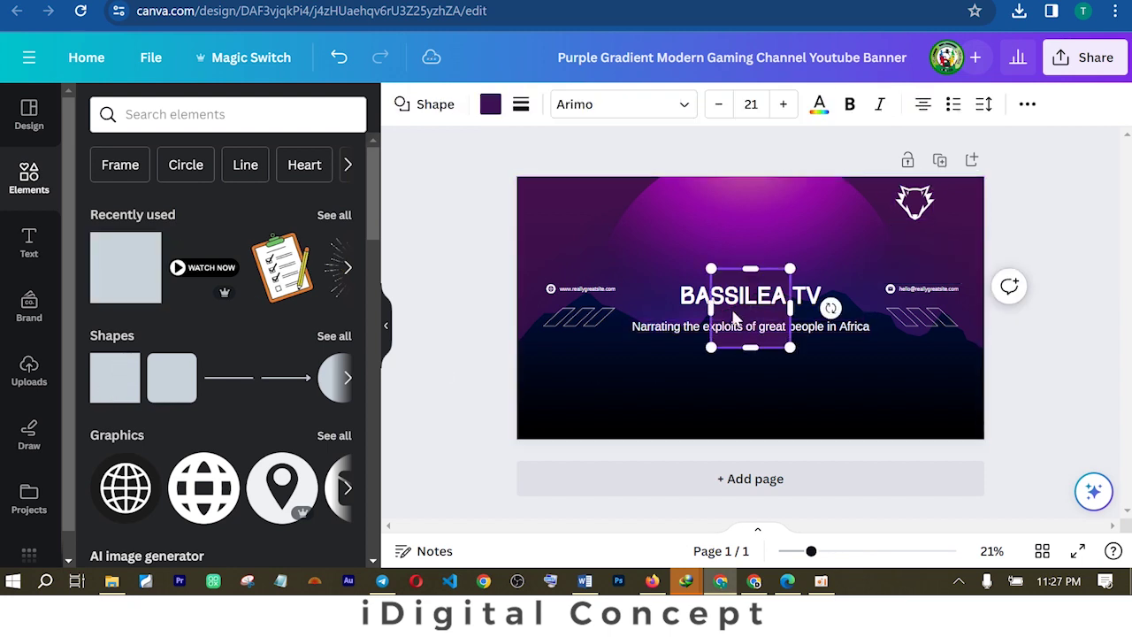
left_click_drag(710, 308, 517, 307)
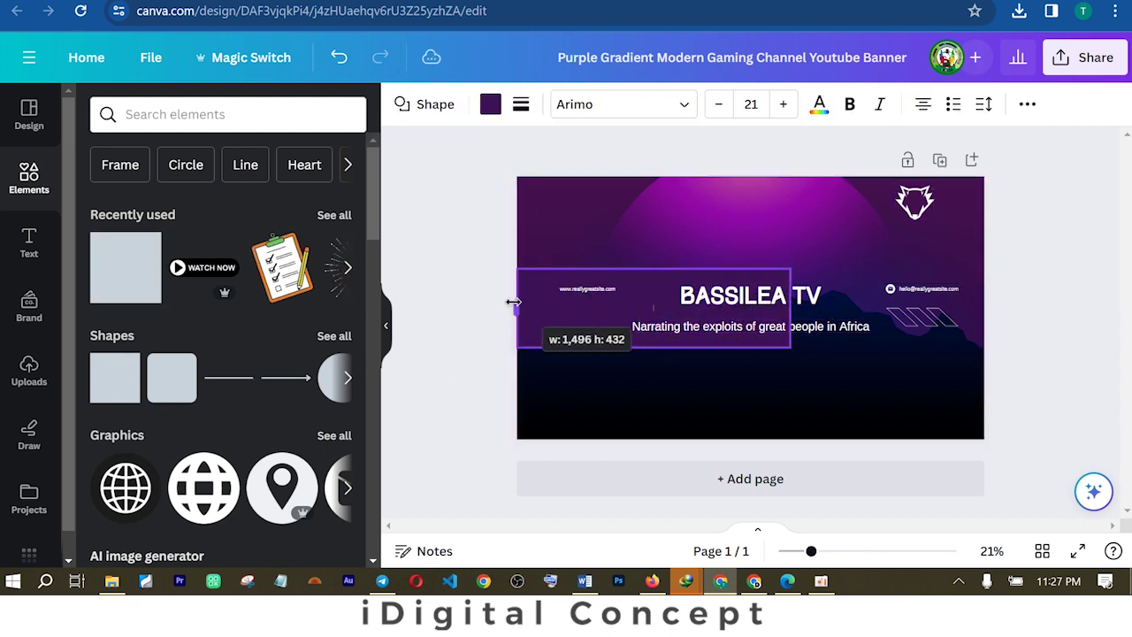
left_click_drag(651, 268, 652, 246)
left_click_drag(790, 296, 983, 277)
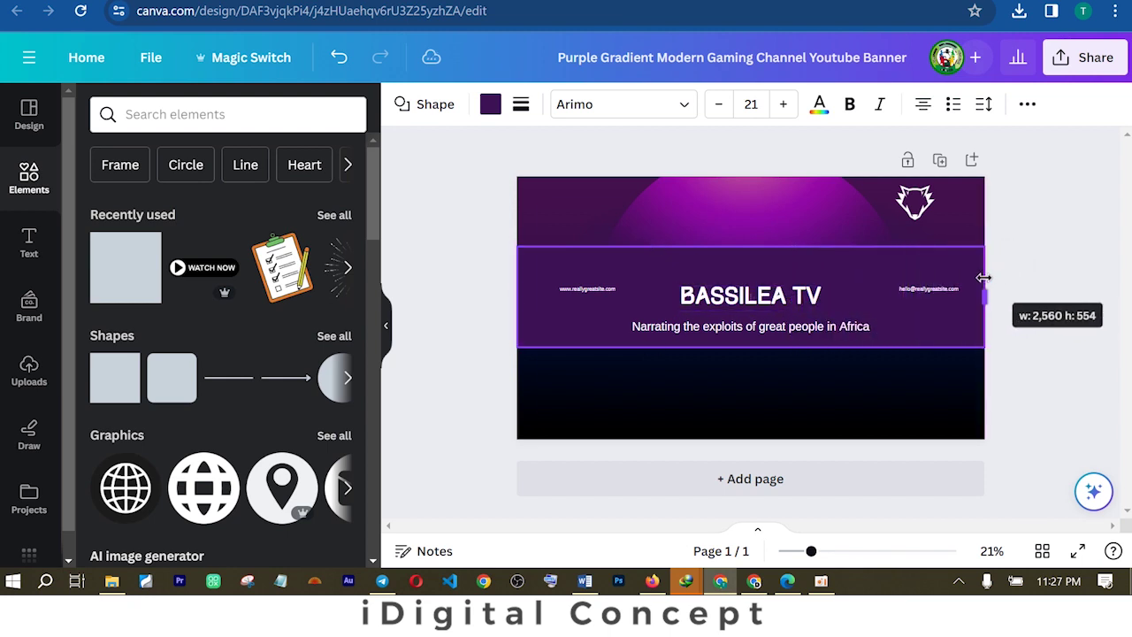
Move the purple band down to the banner's vertical middle and extend its upper edge slightly
left_click_drag(803, 258, 821, 272)
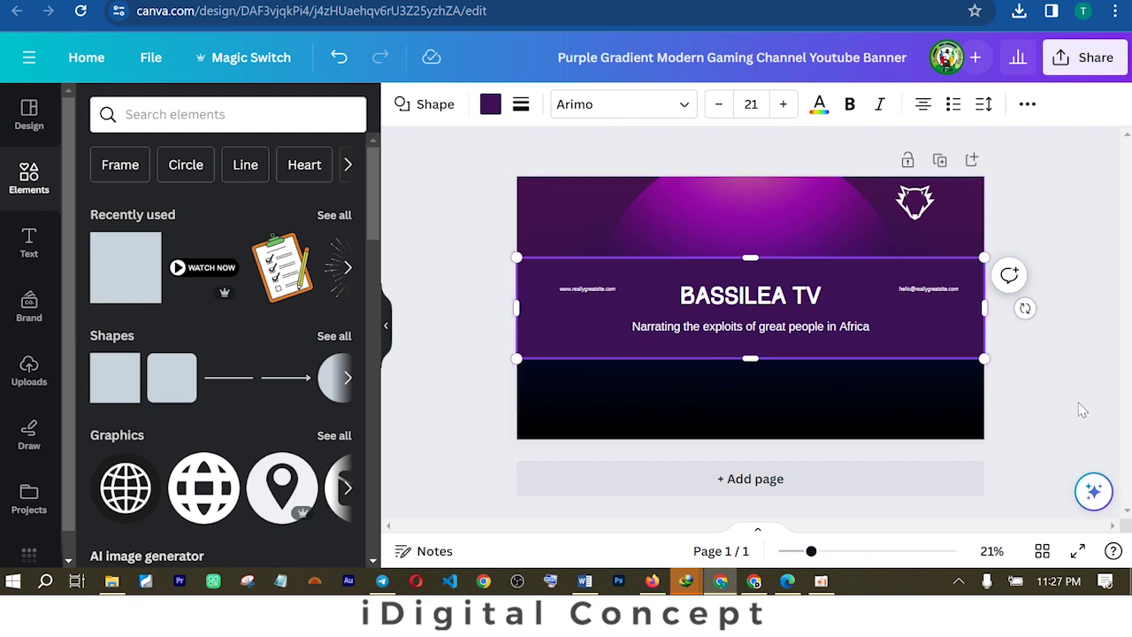
left_click_drag(750, 258, 747, 255)
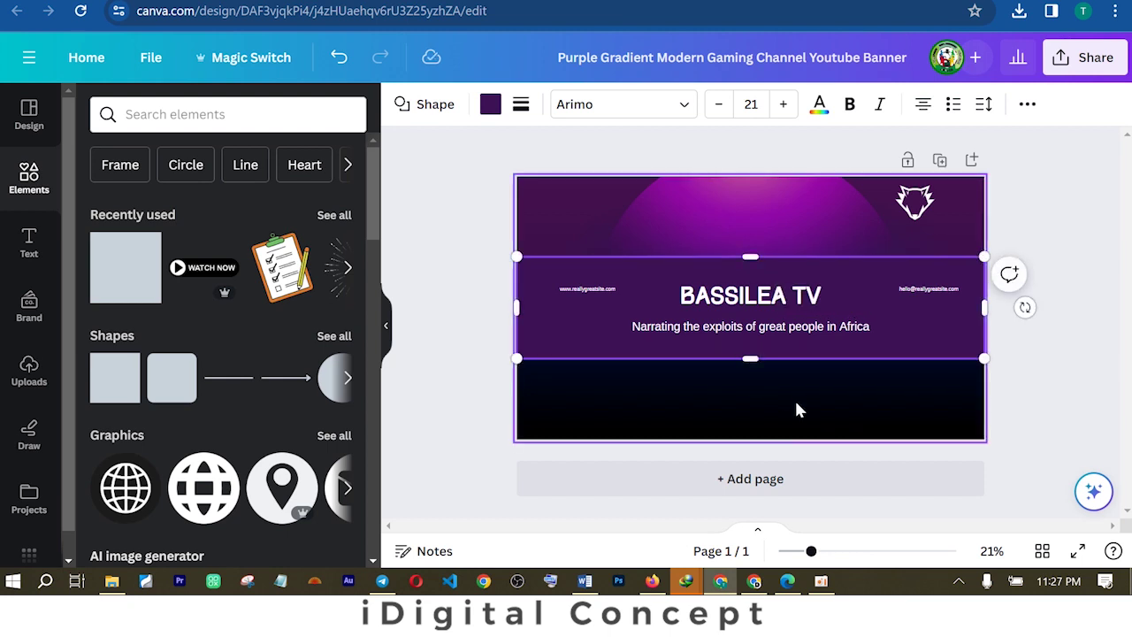
left_click(971, 392)
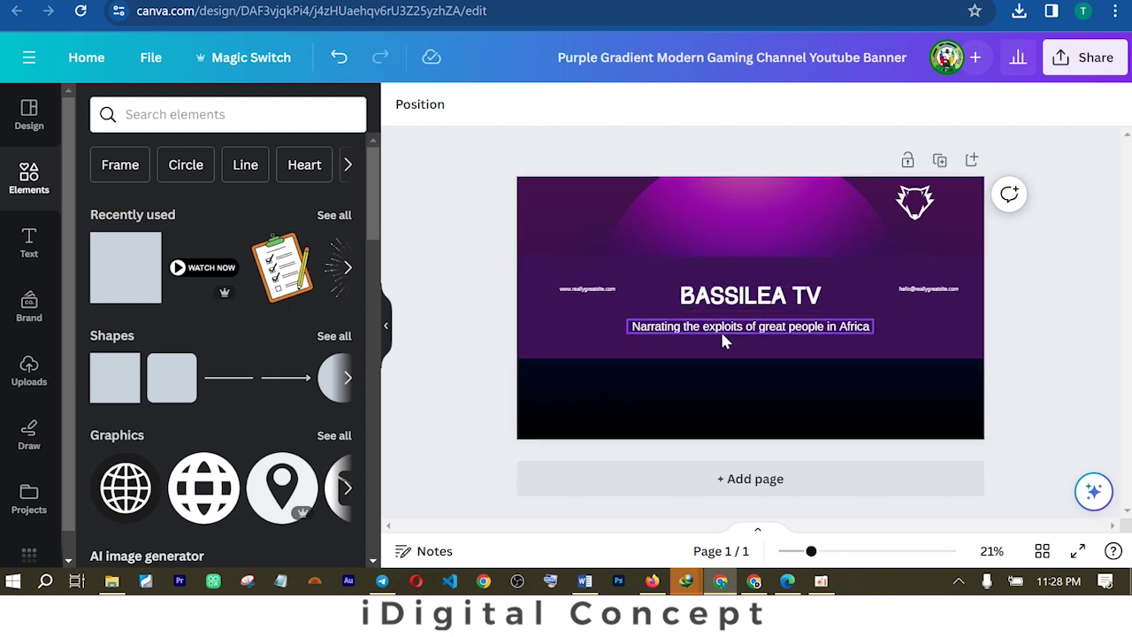
Move the tagline slightly up, closer to the BASSILEA TV title
left_click(761, 329)
left_click_drag(761, 329, 760, 321)
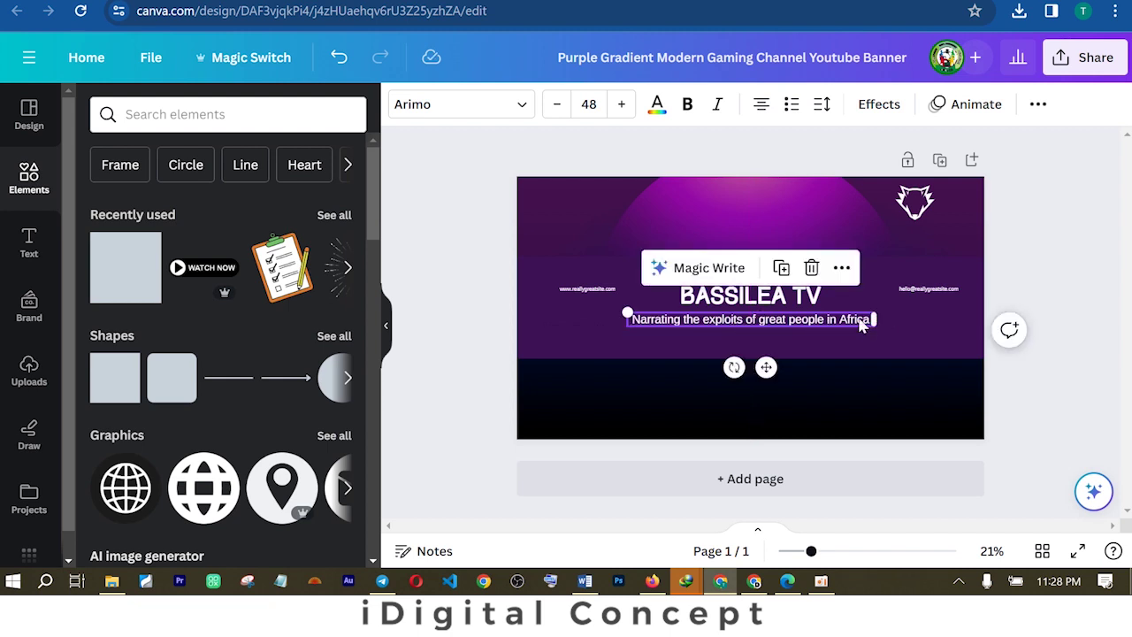
left_click(586, 290)
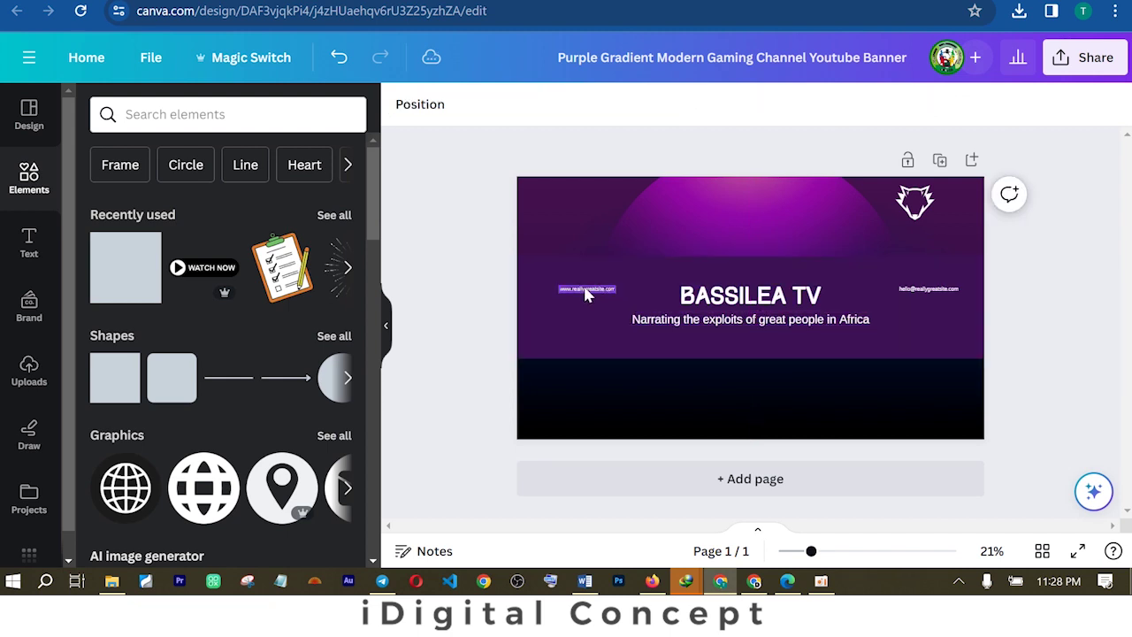
left_click(1073, 265)
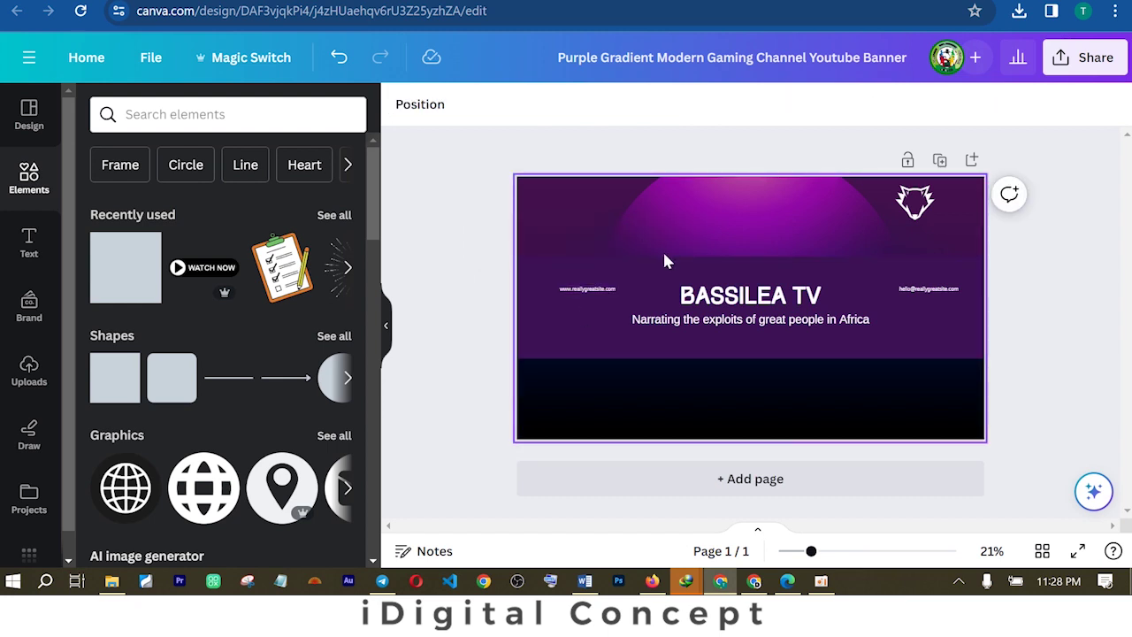
left_click(926, 309)
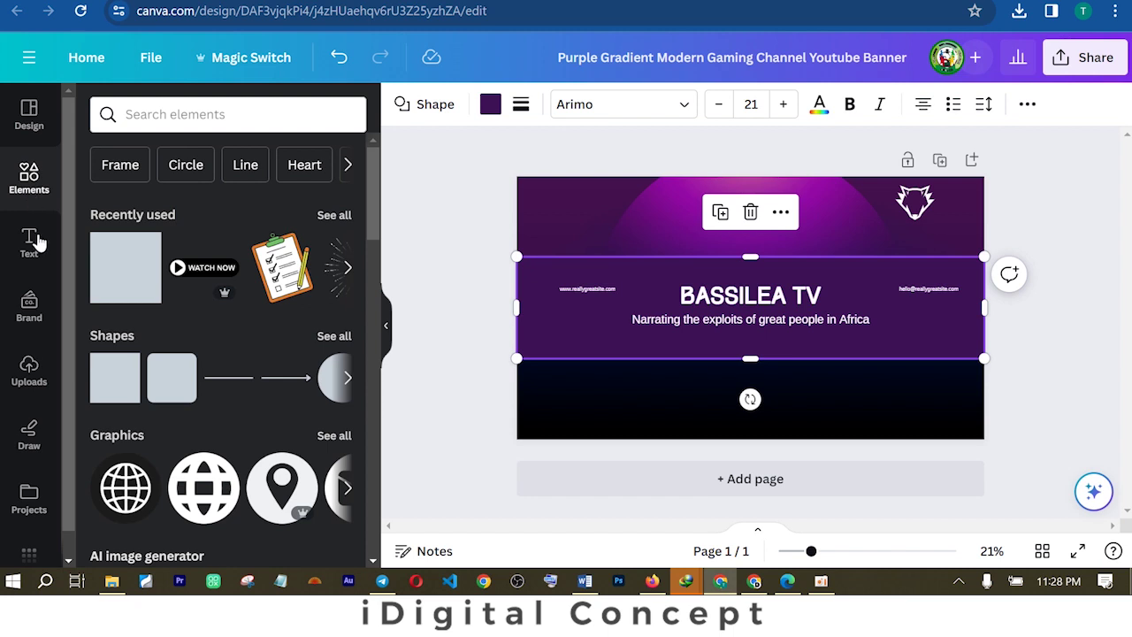
Search the elements for "map of africa" and place the Africa outline graphic on the band, enlarged to about the band's height
left_click(225, 121)
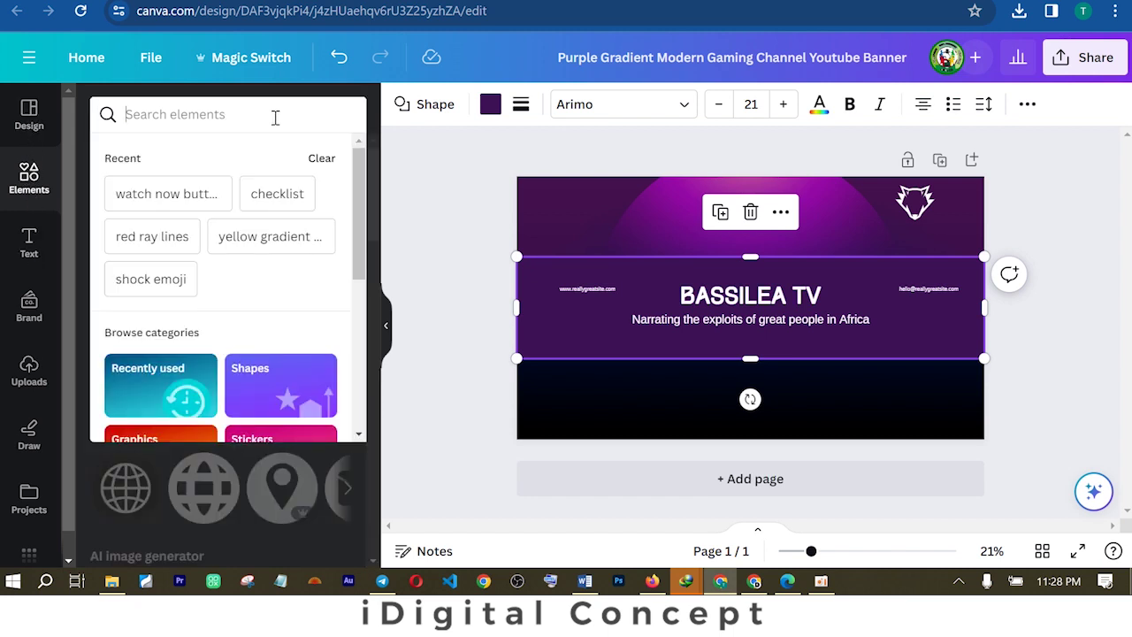
type("map of afr")
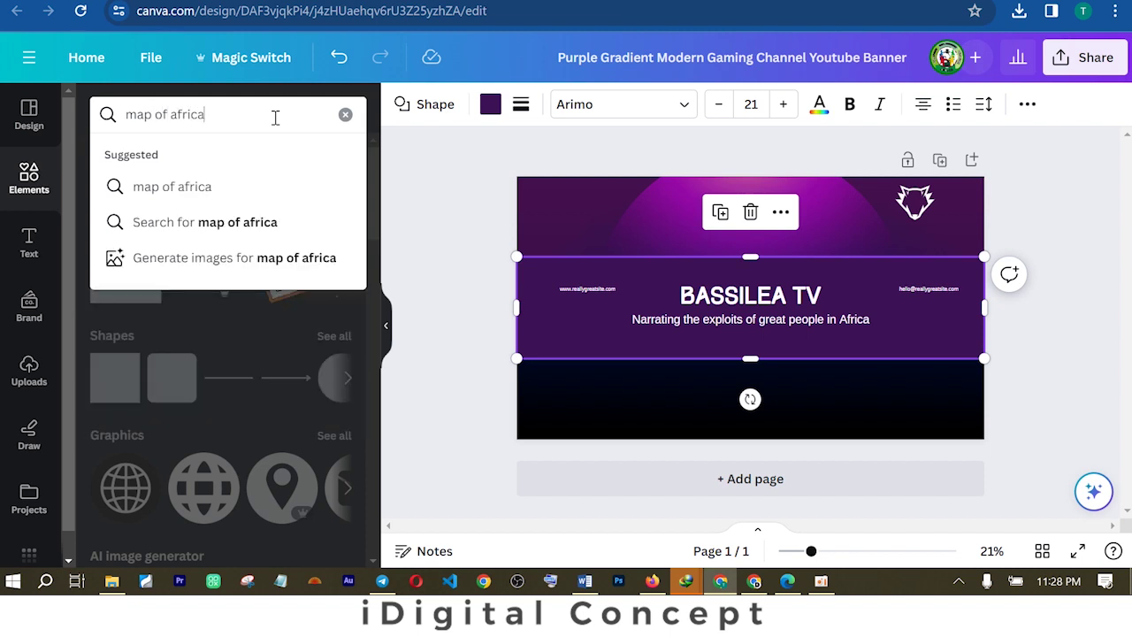
type("ica")
key("Return")
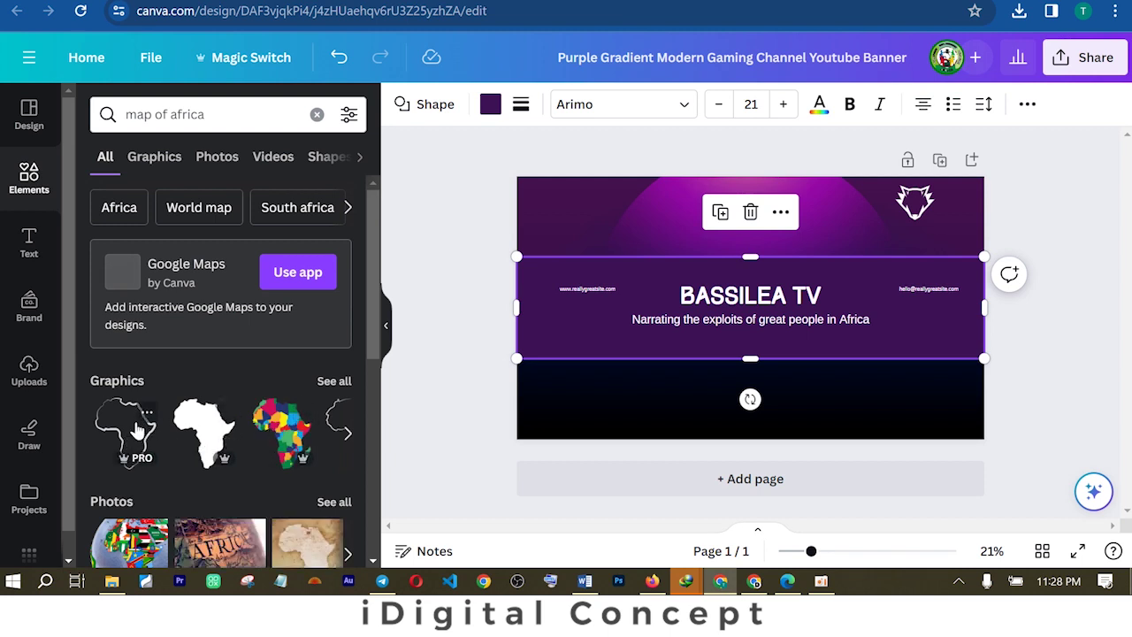
left_click_drag(137, 429, 607, 308)
mouse_move(679, 263)
left_mouse_down()
mouse_move(687, 274)
mouse_move(677, 265)
mouse_move(859, 256)
mouse_move(813, 273)
mouse_move(627, 266)
mouse_move(667, 282)
mouse_move(651, 300)
mouse_move(687, 247)
left_mouse_up()
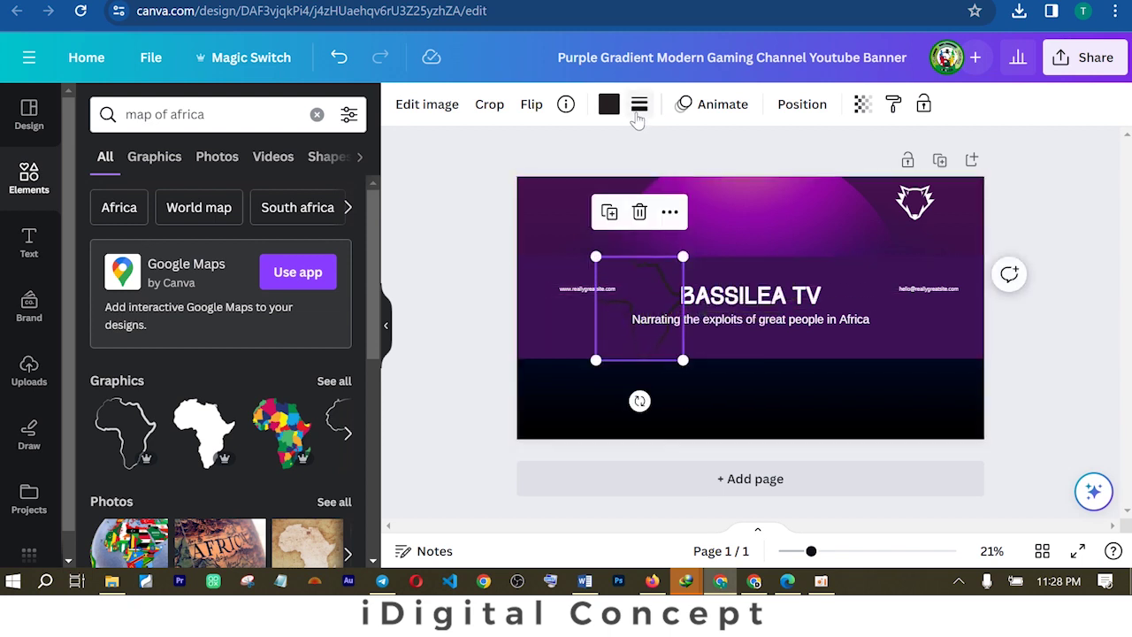
Recolour the Africa outline white (#ffffff), shrink it slightly and move it to the right end of the tagline
left_click(610, 105)
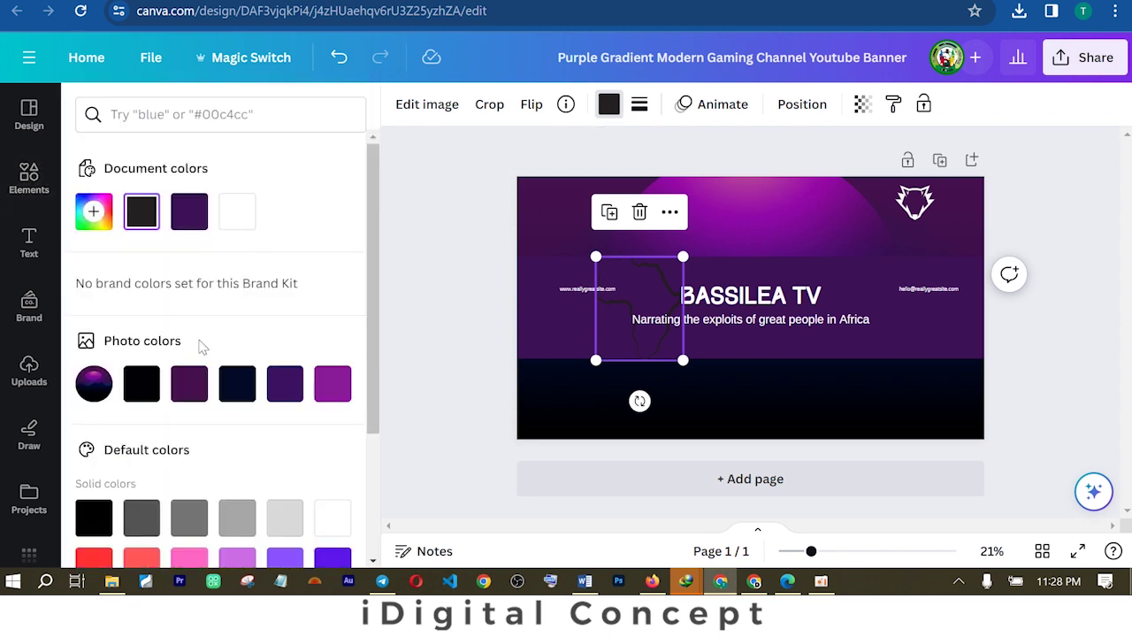
left_click(237, 212)
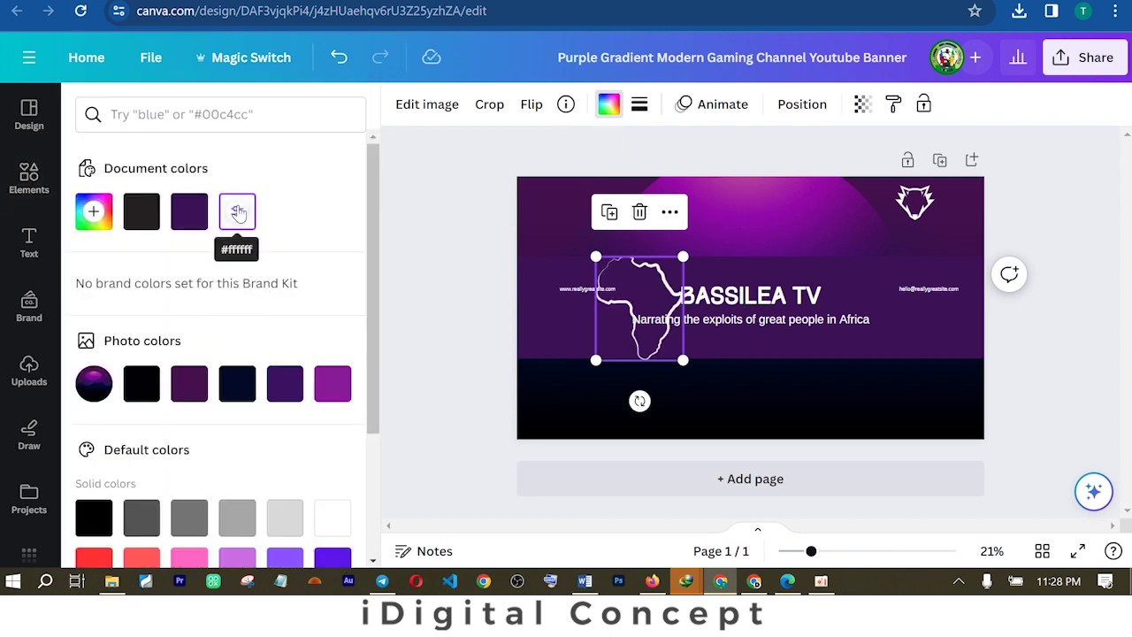
left_click_drag(683, 257, 674, 267)
left_click_drag(629, 305, 894, 279)
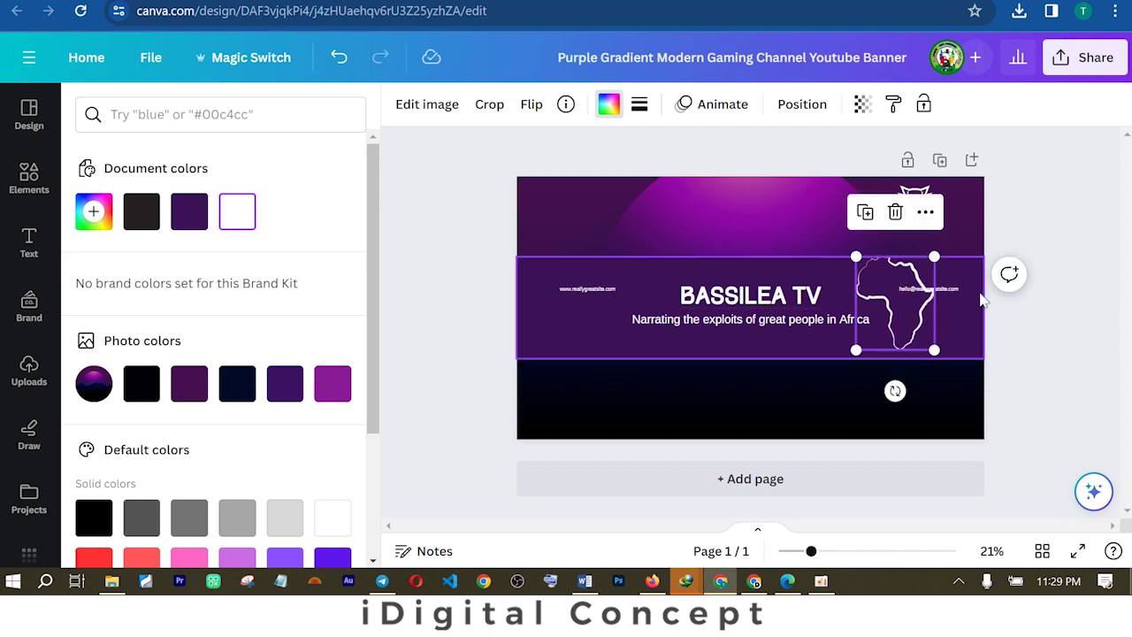
Delete the placeholder e-mail address and website texts from the band
left_click(953, 294)
key("ctrl+0")
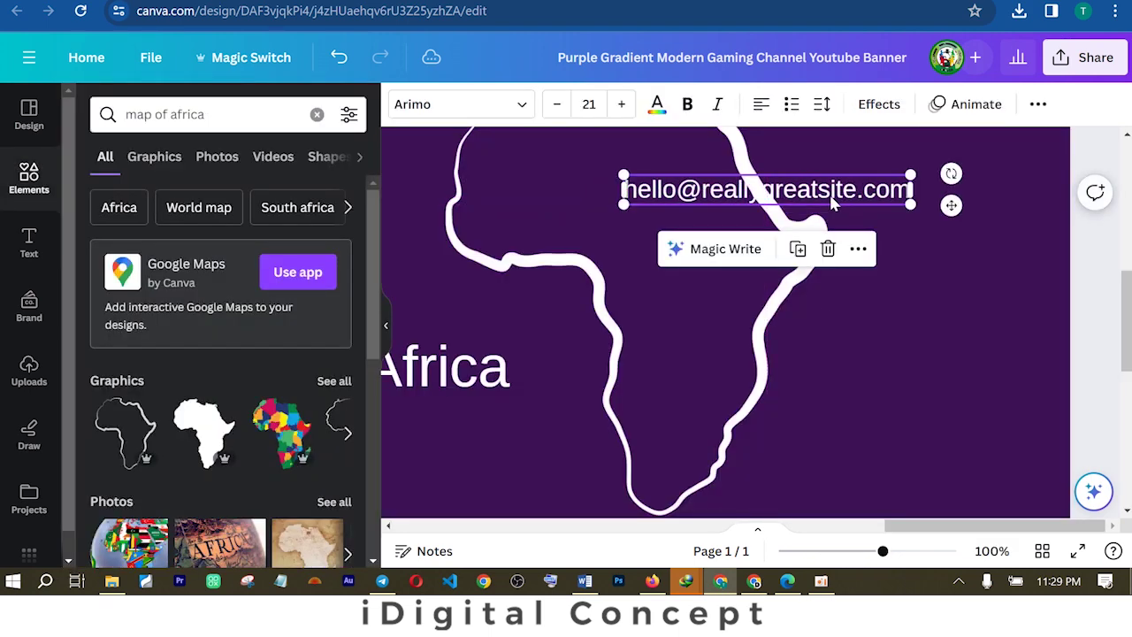
left_click_drag(827, 199, 967, 162)
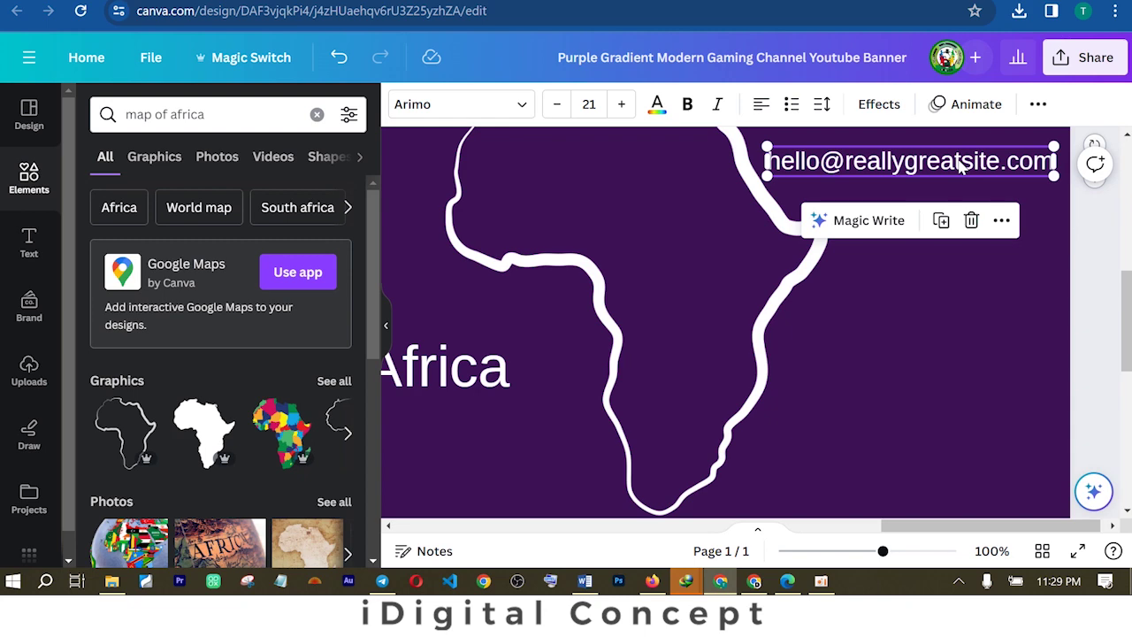
key("Delete")
key("ctrl+minus")
key("ctrl+minus")
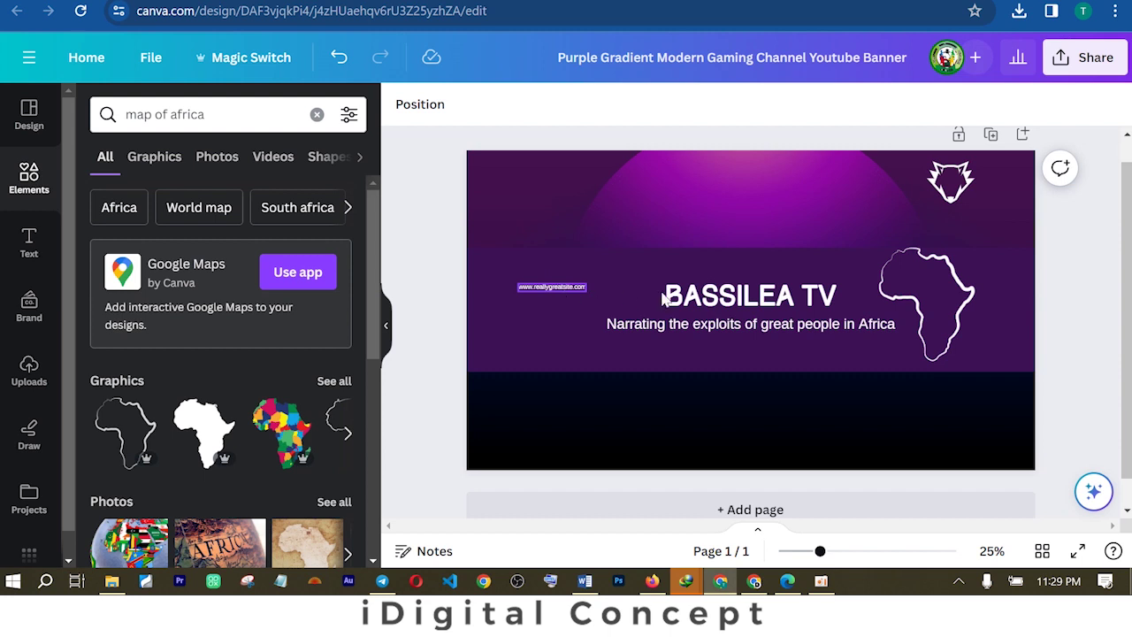
key("Delete")
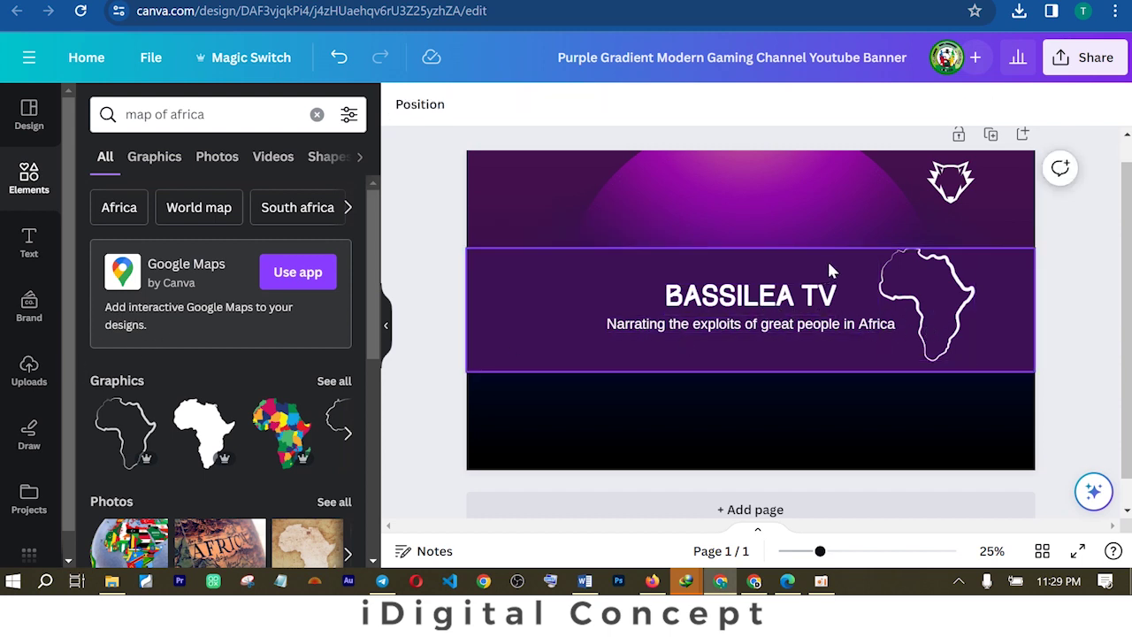
Delete the wolf logo from the banner's upper-right corner
left_click(950, 182)
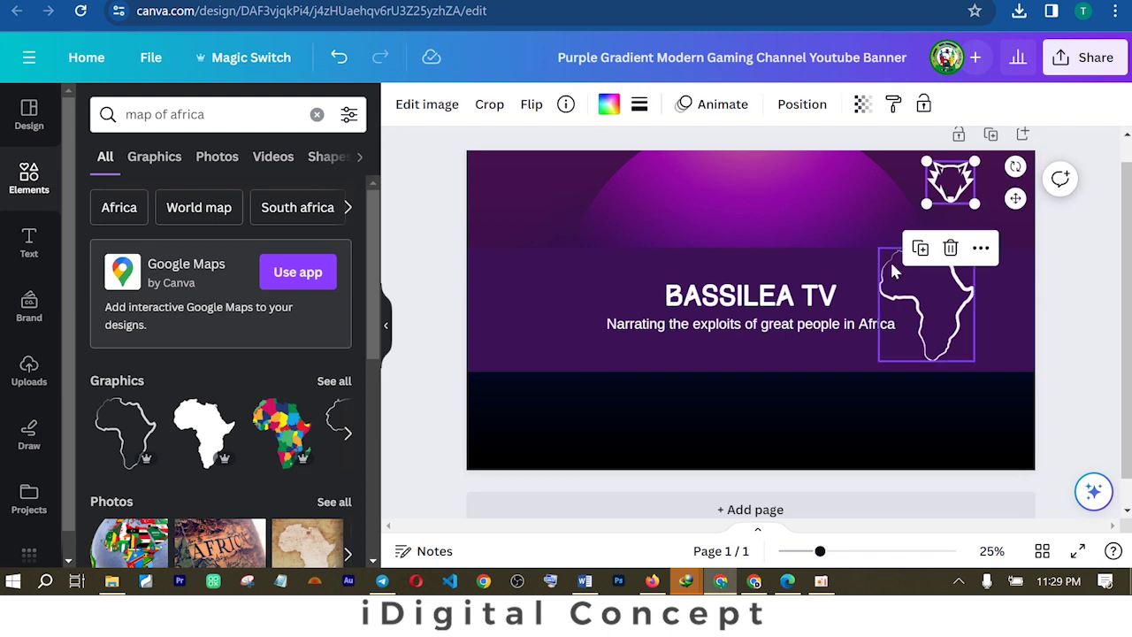
left_click(950, 248)
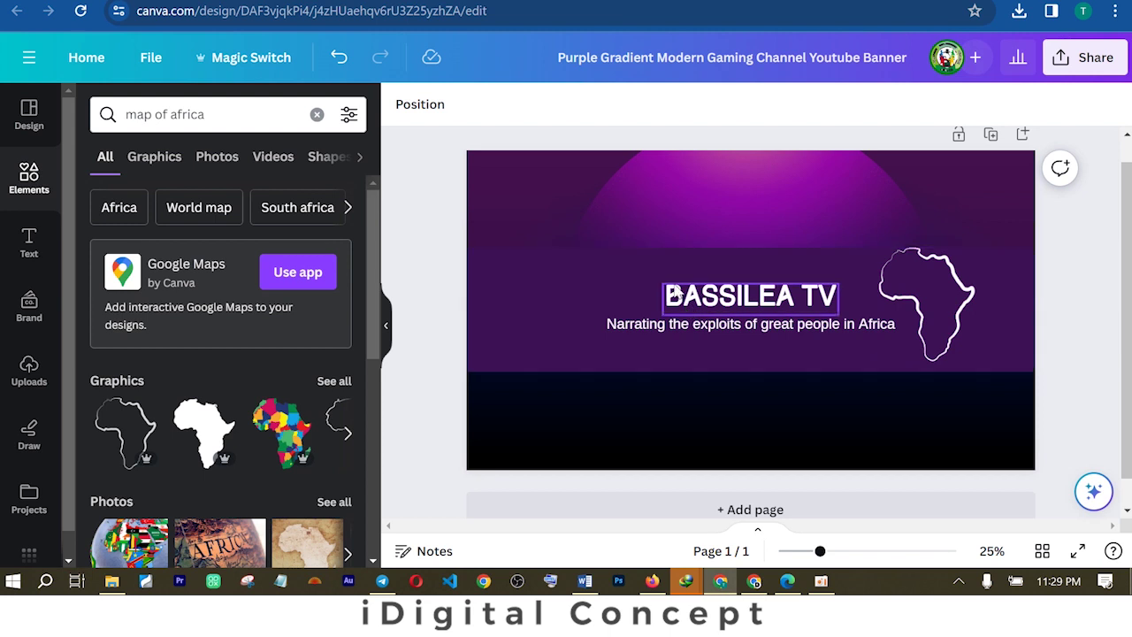
left_click(750, 330)
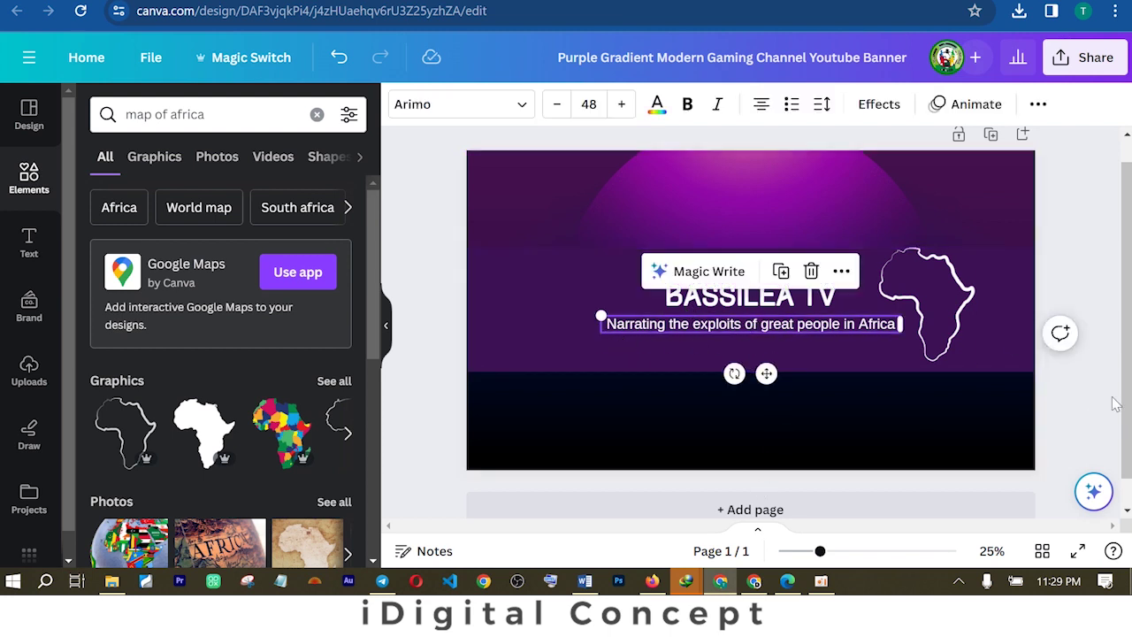
left_click(1078, 394)
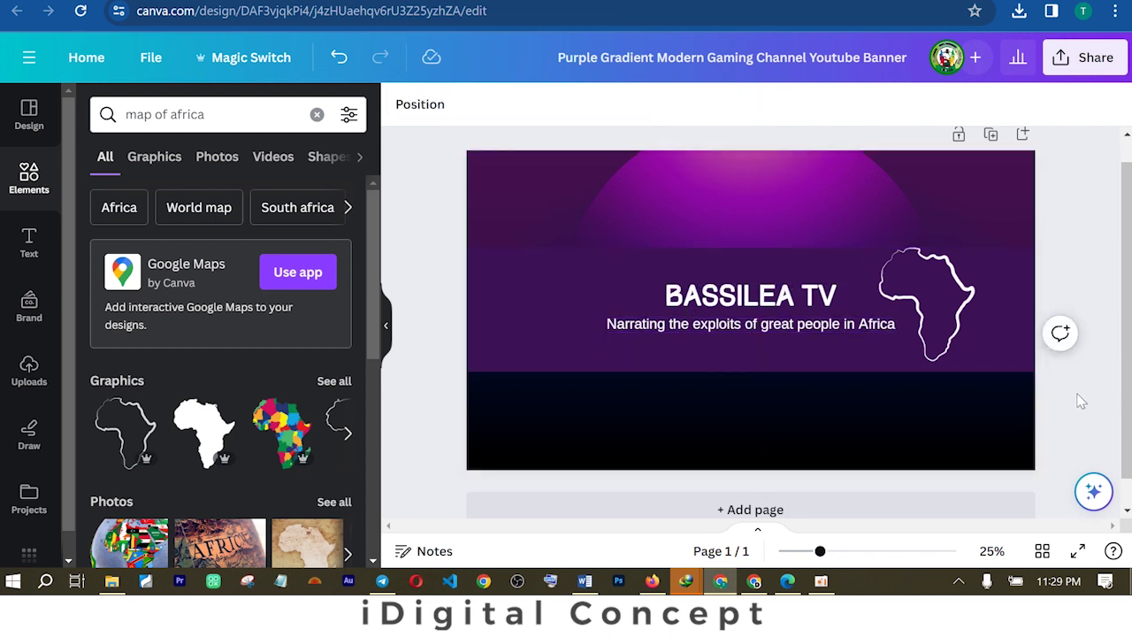
Duplicate the tagline directly below itself and change the copy's text to "A new video every day by 6pm"
left_click(694, 334)
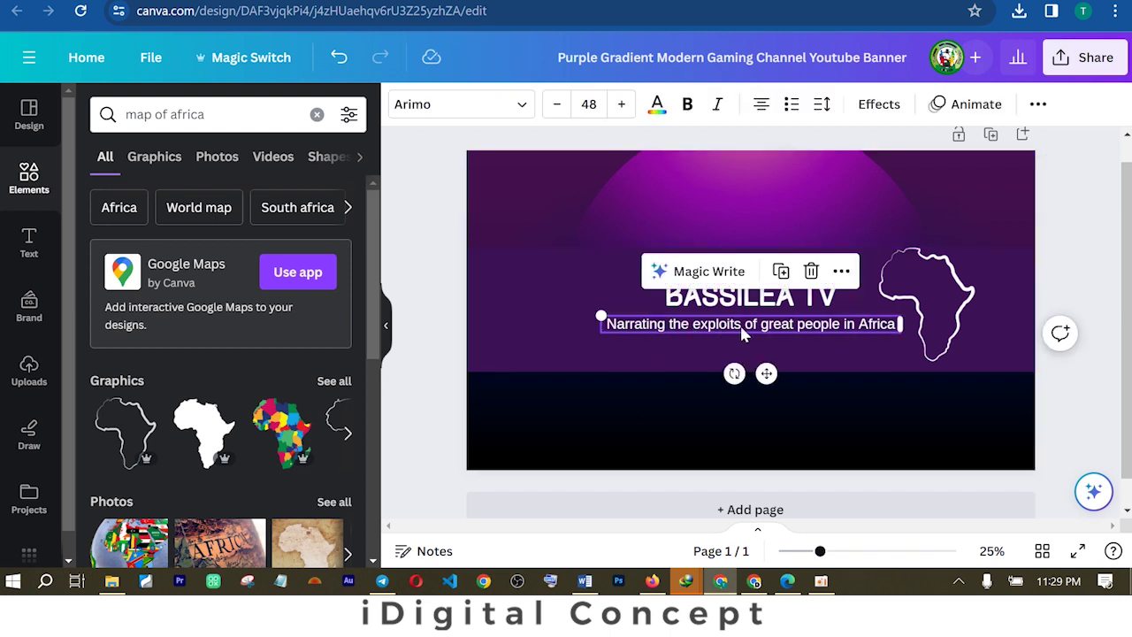
left_click_drag(746, 329, 750, 352)
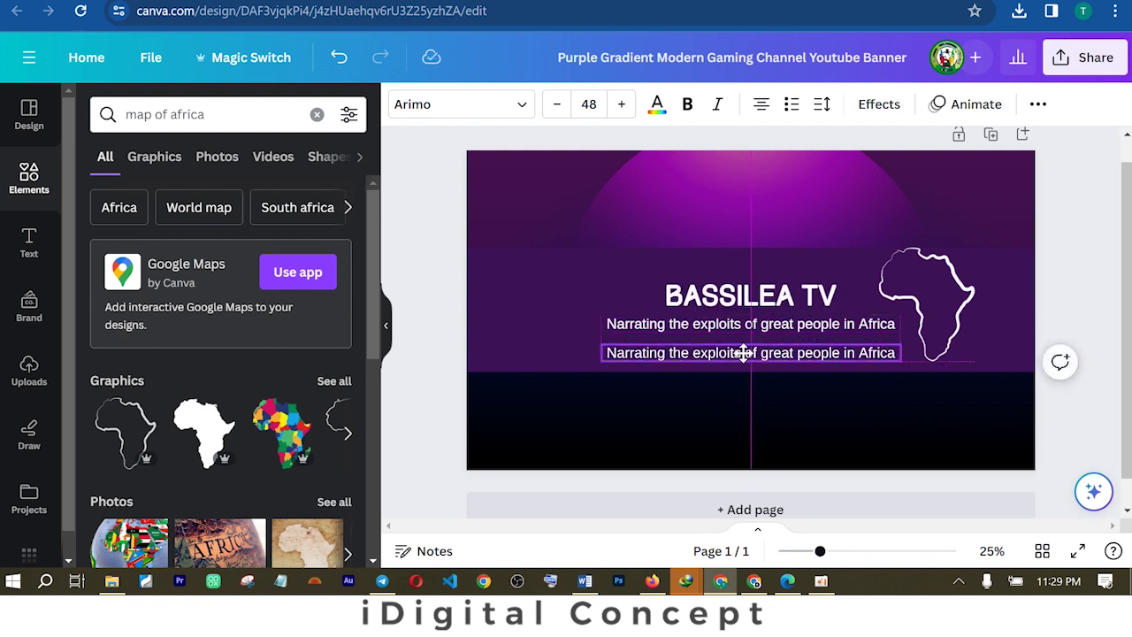
double_click(747, 352)
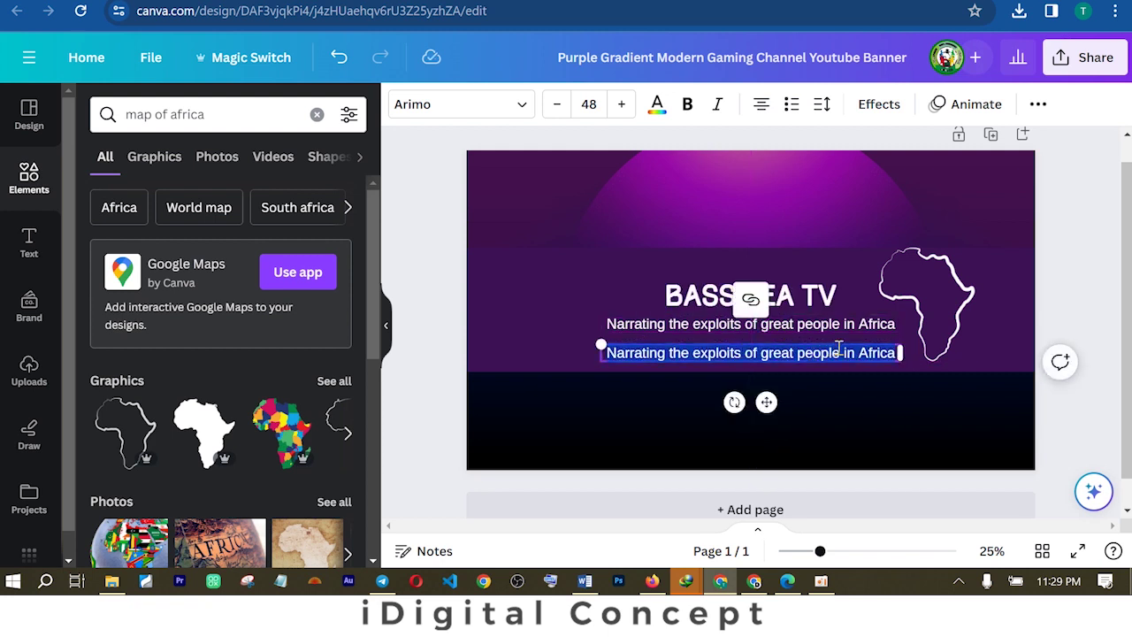
type("A new ")
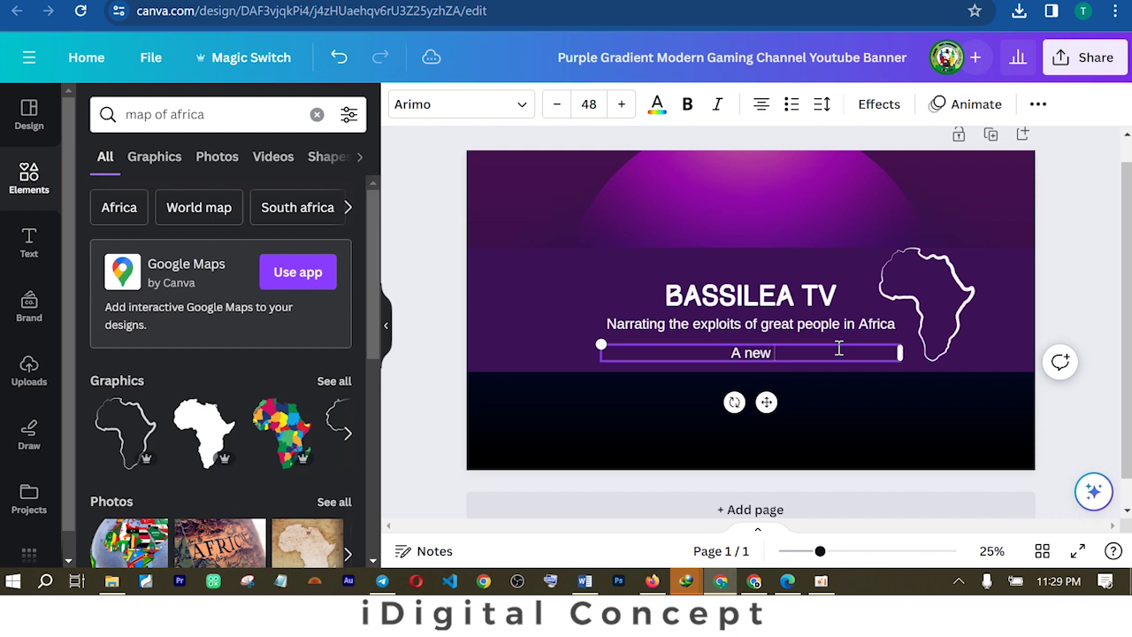
type("video every day by 6pm")
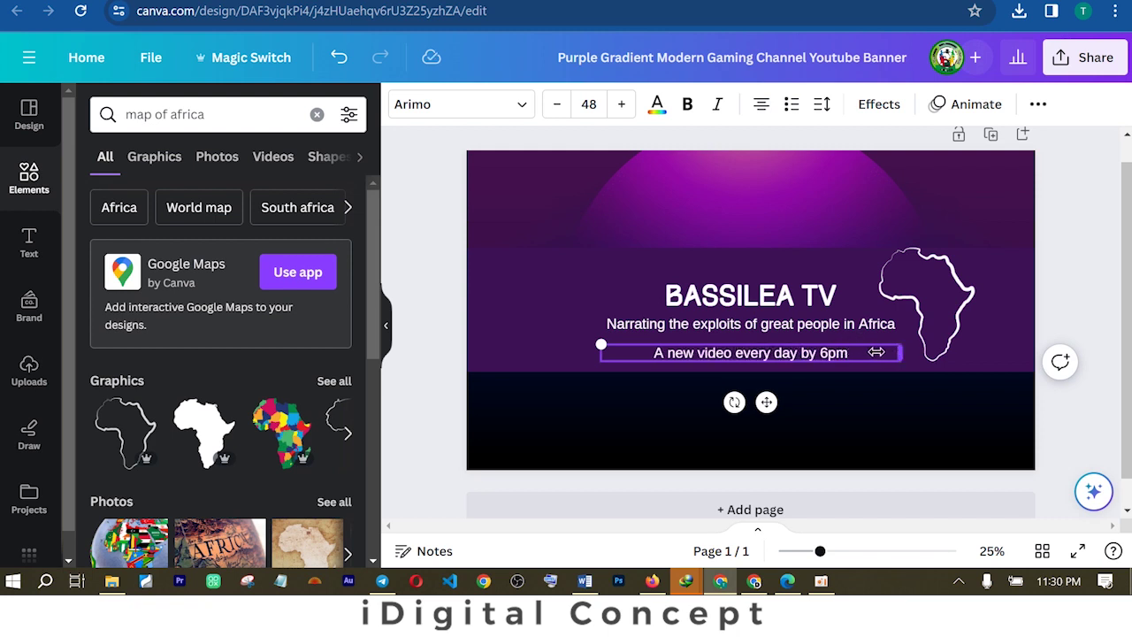
Narrow the new line's text box to fit its text and centre it just below the main tagline
left_click(887, 355)
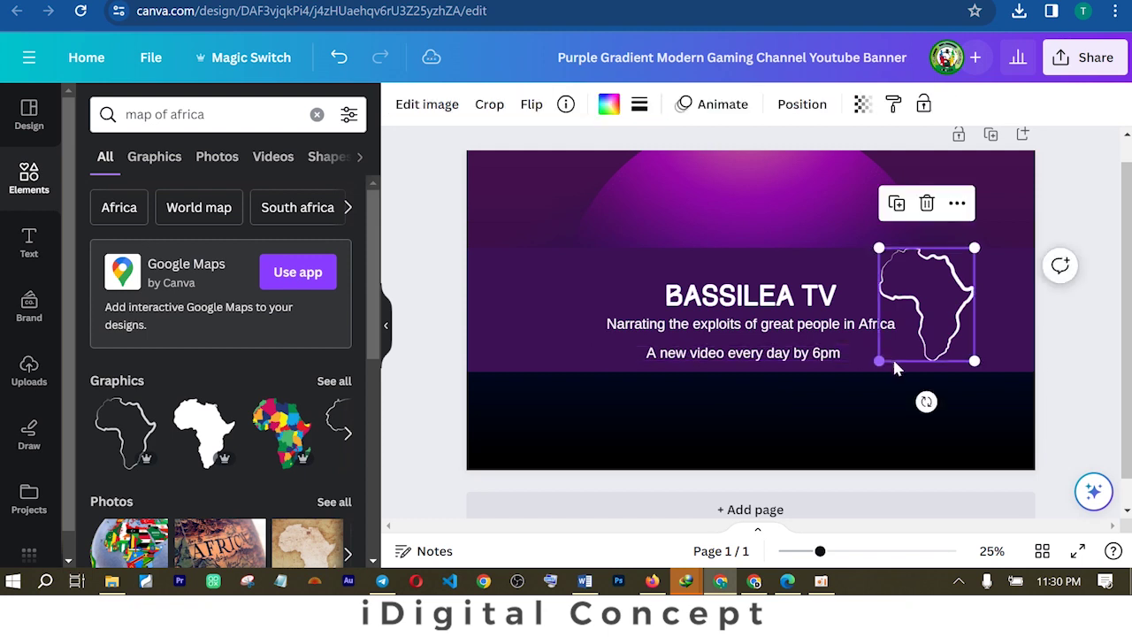
left_click(814, 358)
left_click_drag(889, 351, 805, 354)
left_click_drag(716, 402, 758, 392)
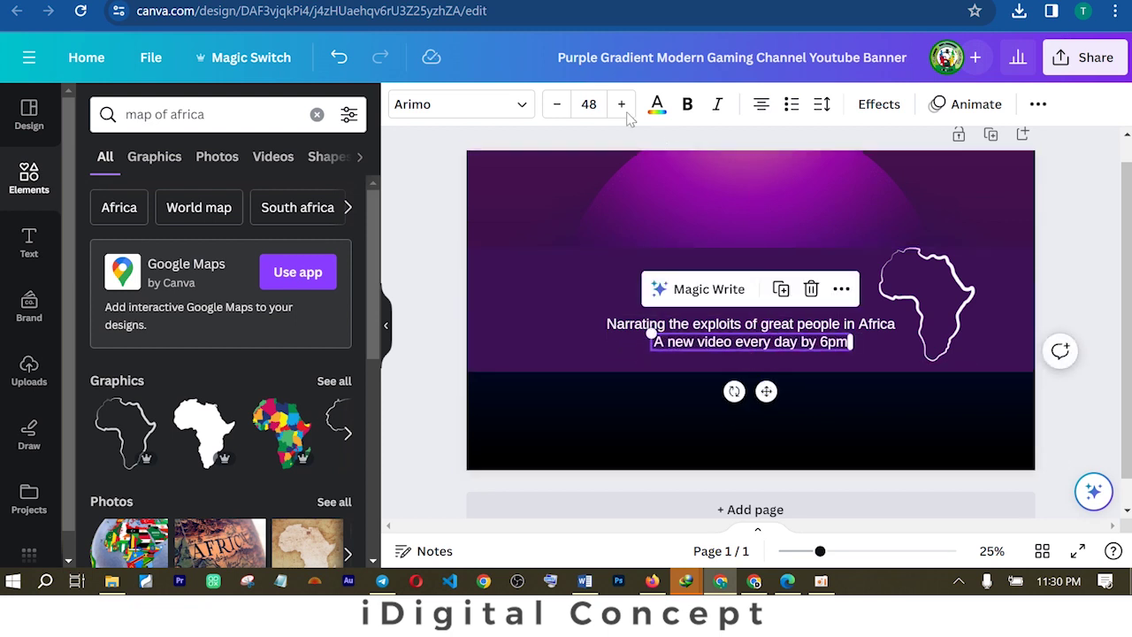
Set the "A new video every day by 6pm" line to font size 33, refit its text box and centre it below the tagline
left_click(589, 105)
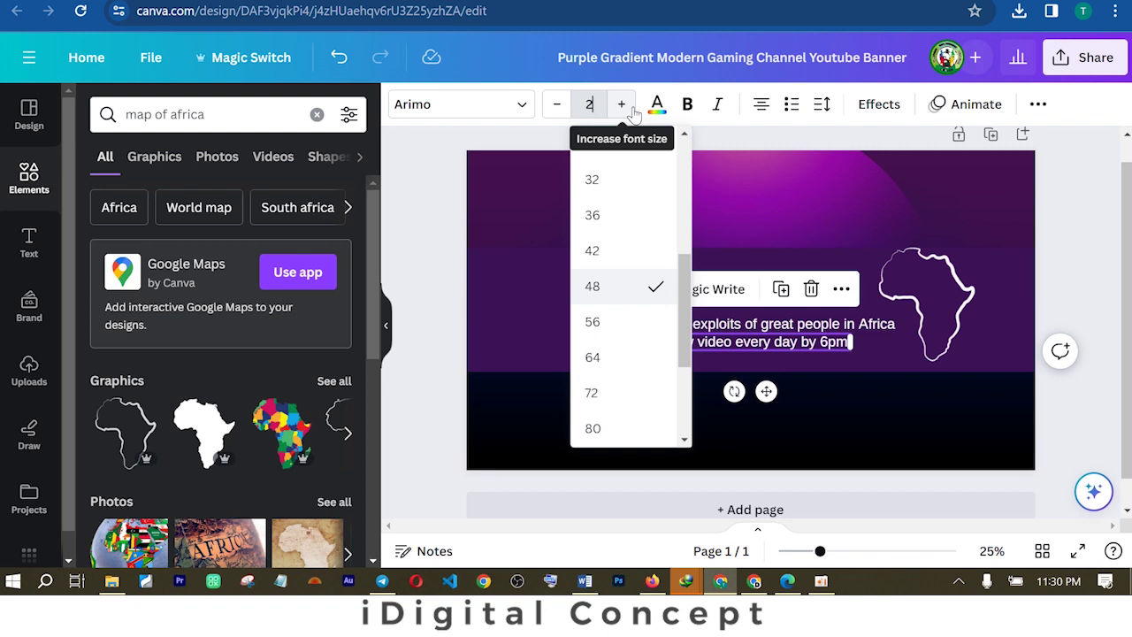
type("20")
key("Return")
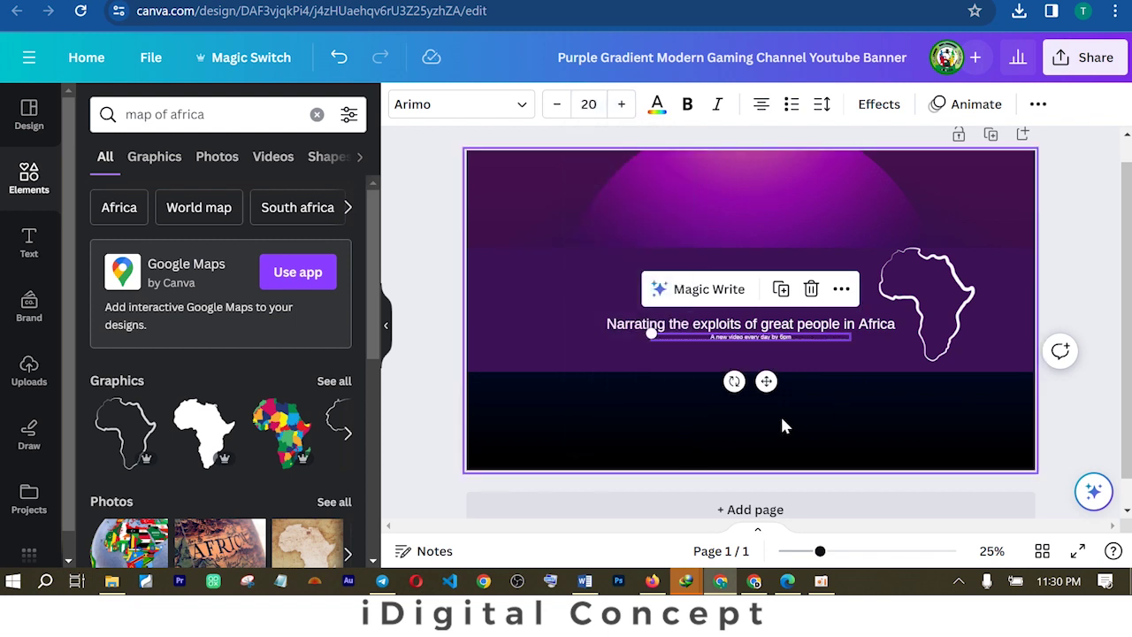
left_click_drag(768, 381, 772, 387)
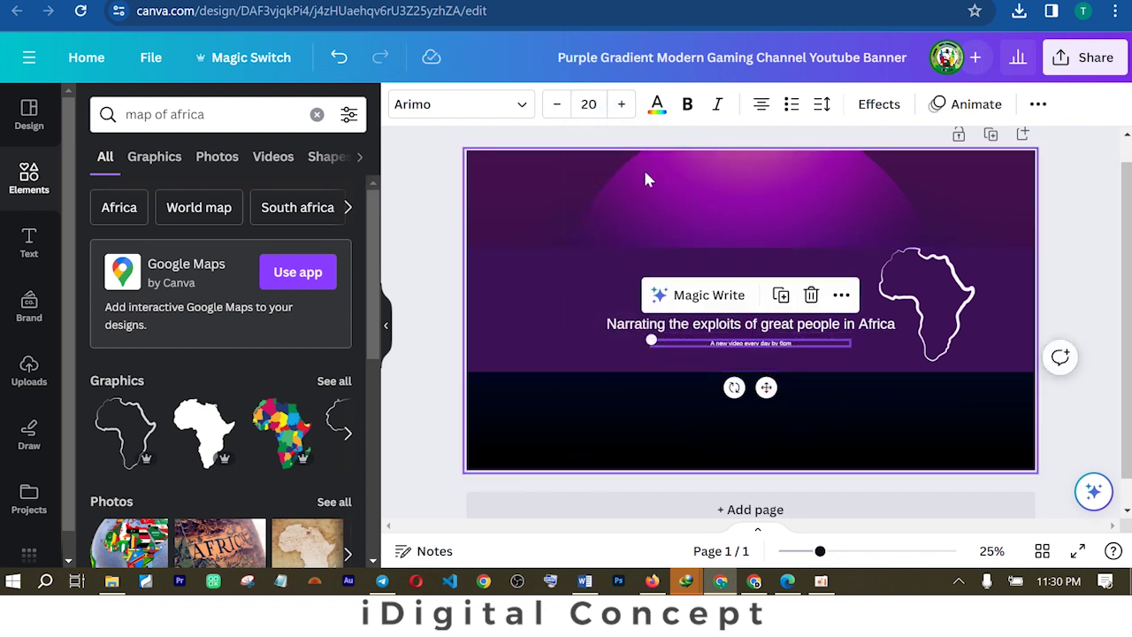
left_click(621, 105)
left_click(622, 105)
triple_click(622, 105)
triple_click(622, 104)
triple_click(622, 105)
left_click(622, 105)
left_click(622, 105)
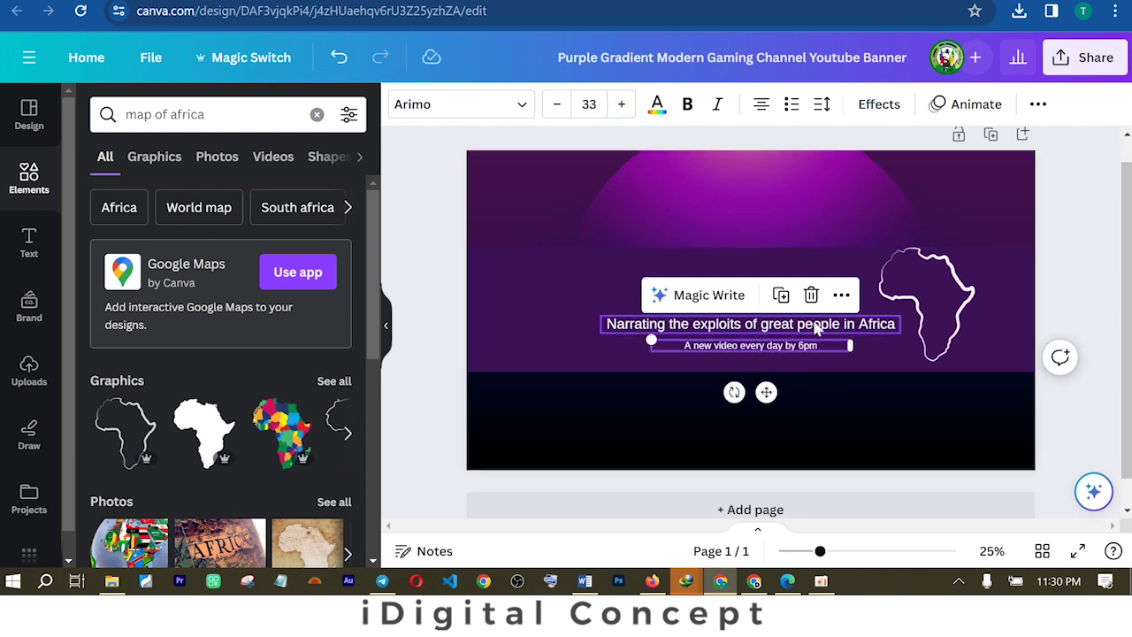
left_click_drag(852, 344, 790, 340)
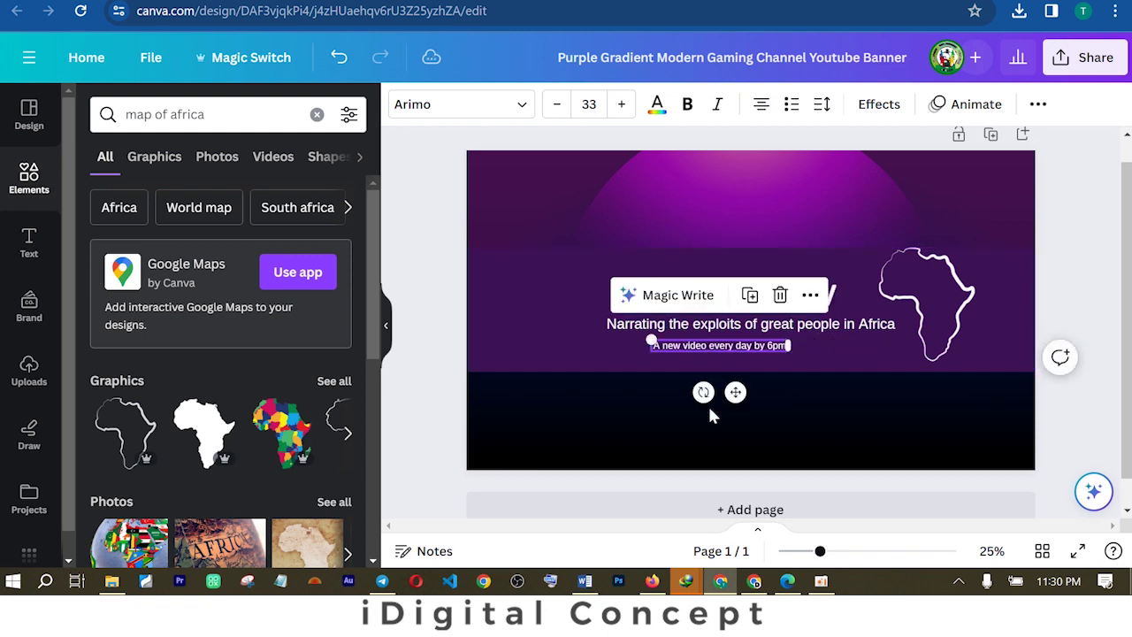
left_click_drag(733, 392, 760, 396)
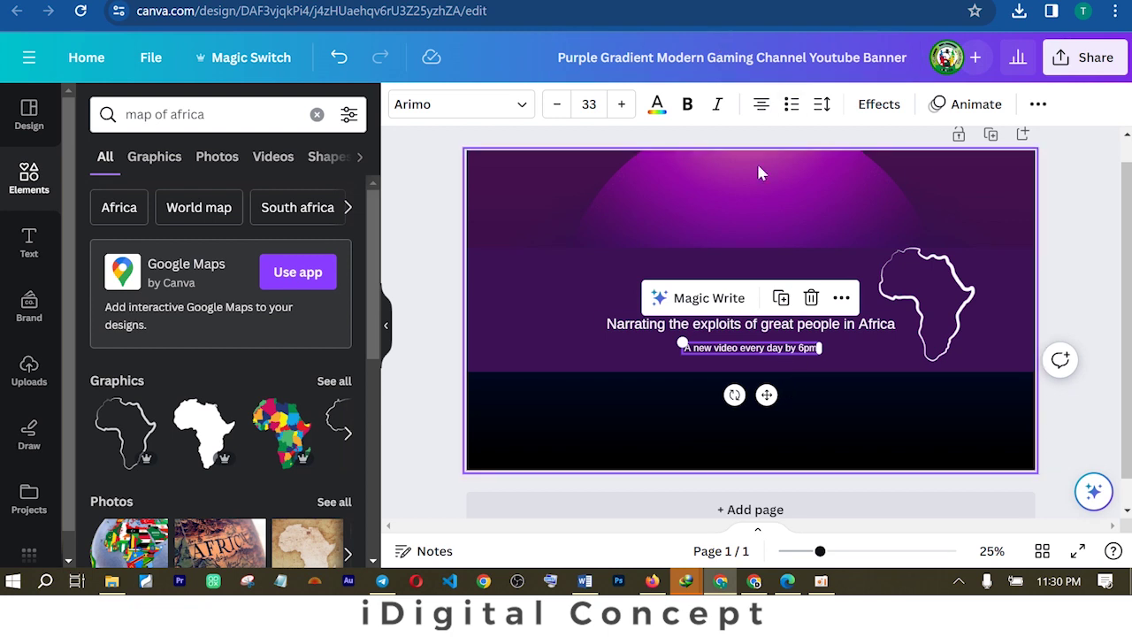
Set the transparency of the "A new video every day by 6pm" line to 68 and nudge it slightly upward
left_click(1037, 104)
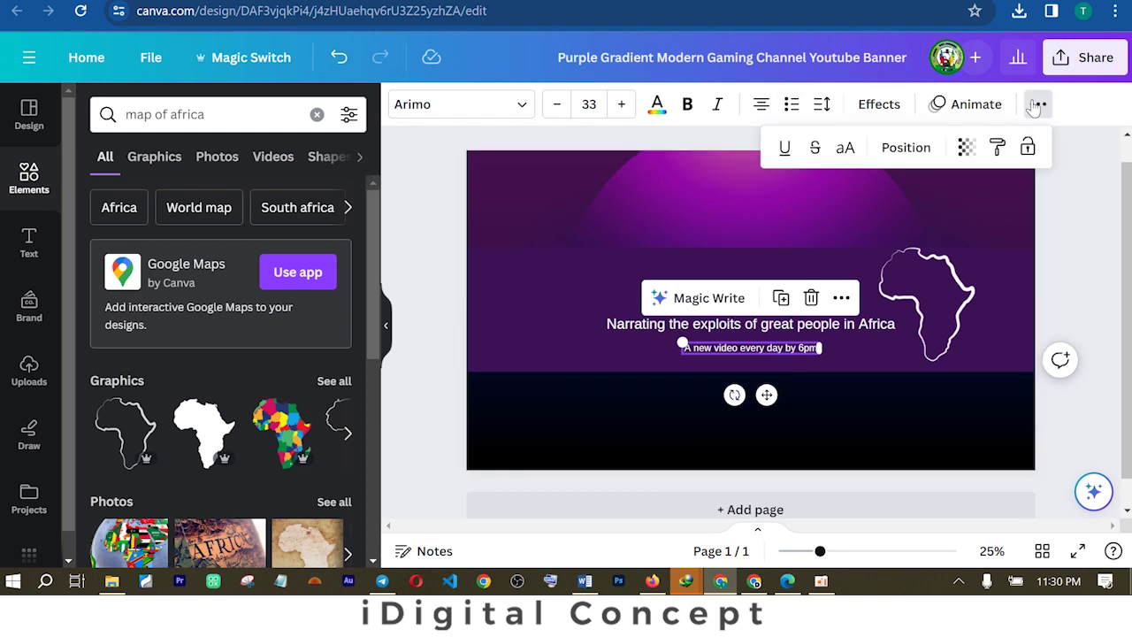
left_click(968, 149)
left_click_drag(967, 196, 916, 208)
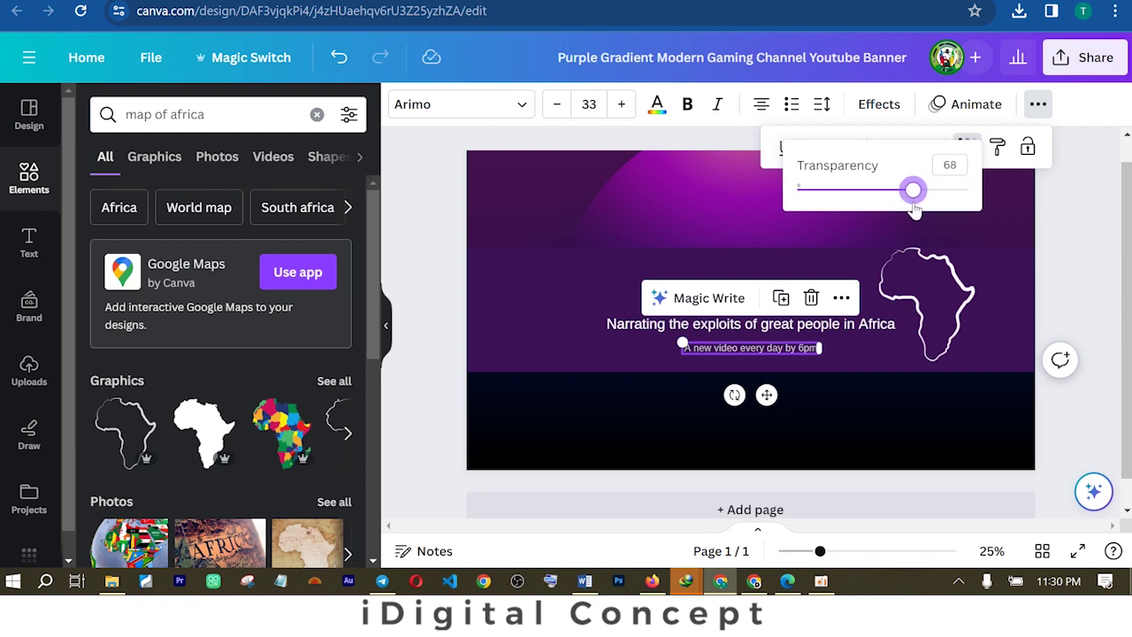
left_click(797, 416)
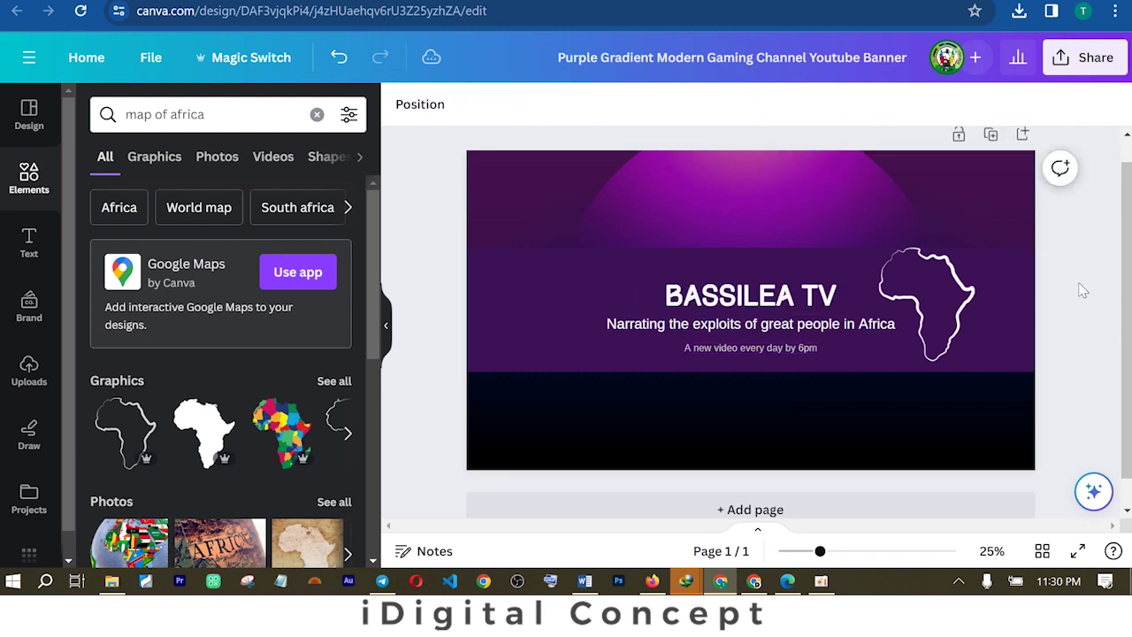
left_click(770, 351)
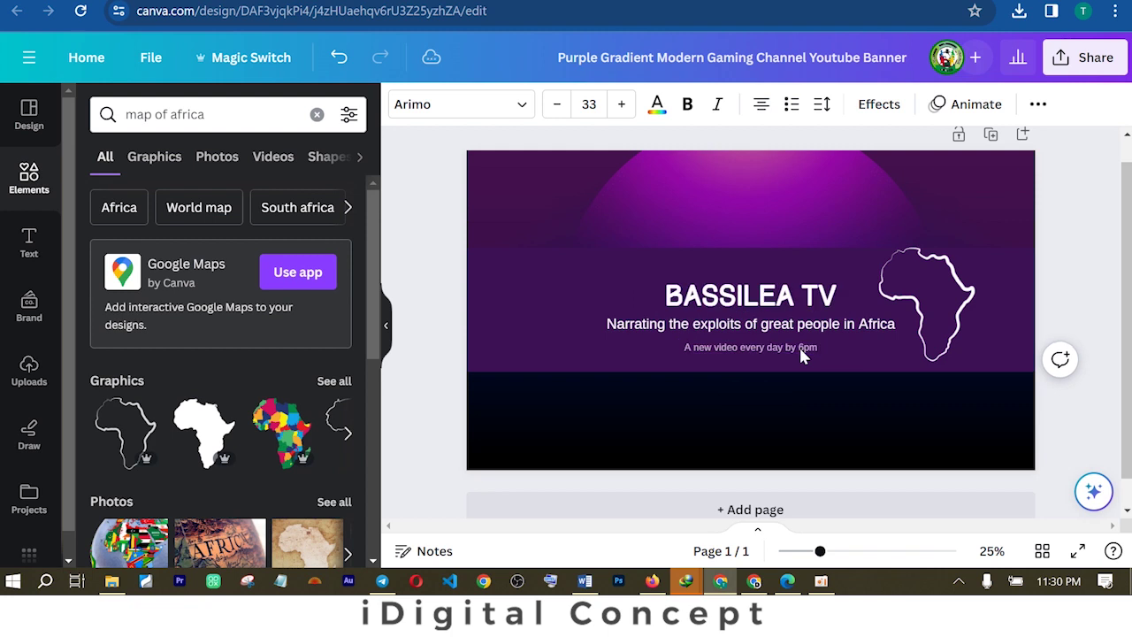
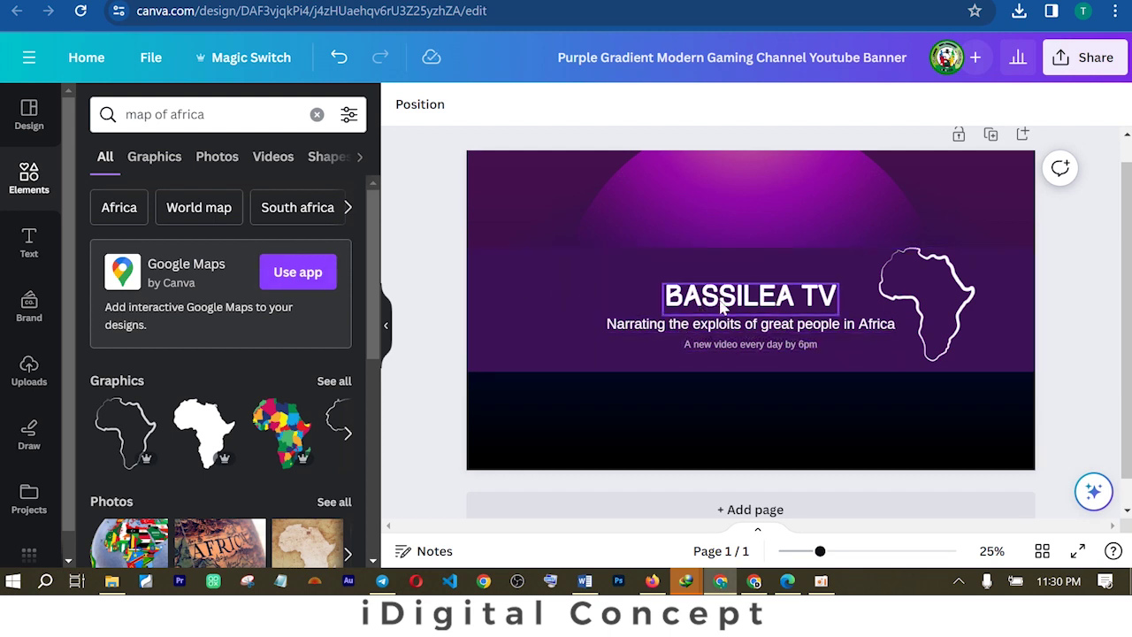
Replace the elements search with a search for "decorative lines"
left_click(317, 115)
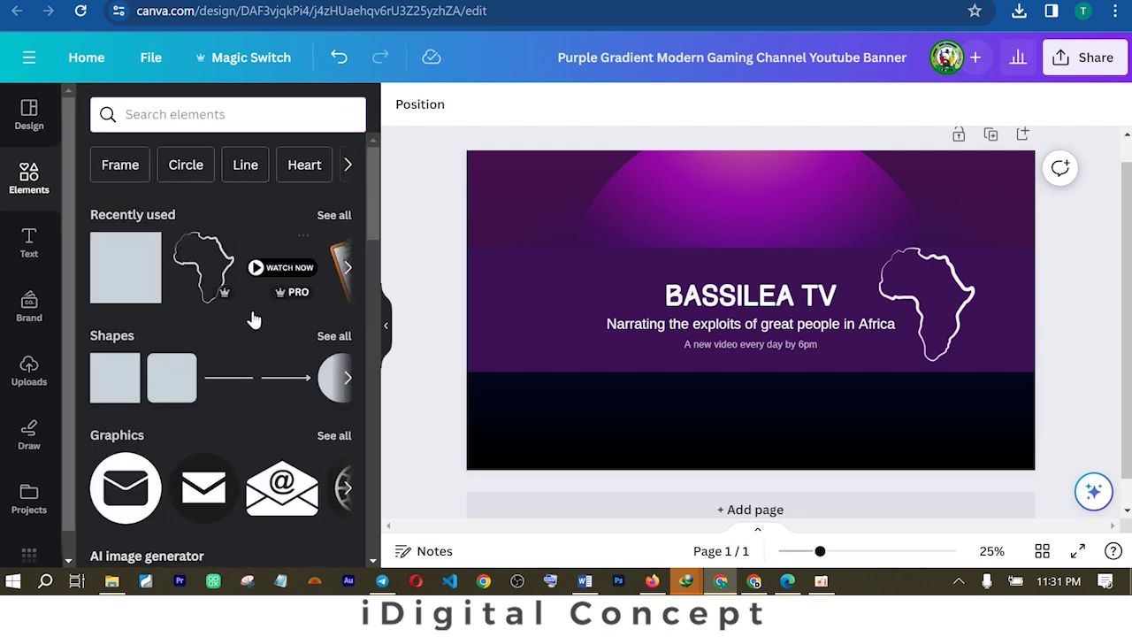
left_click(220, 116)
type("decor")
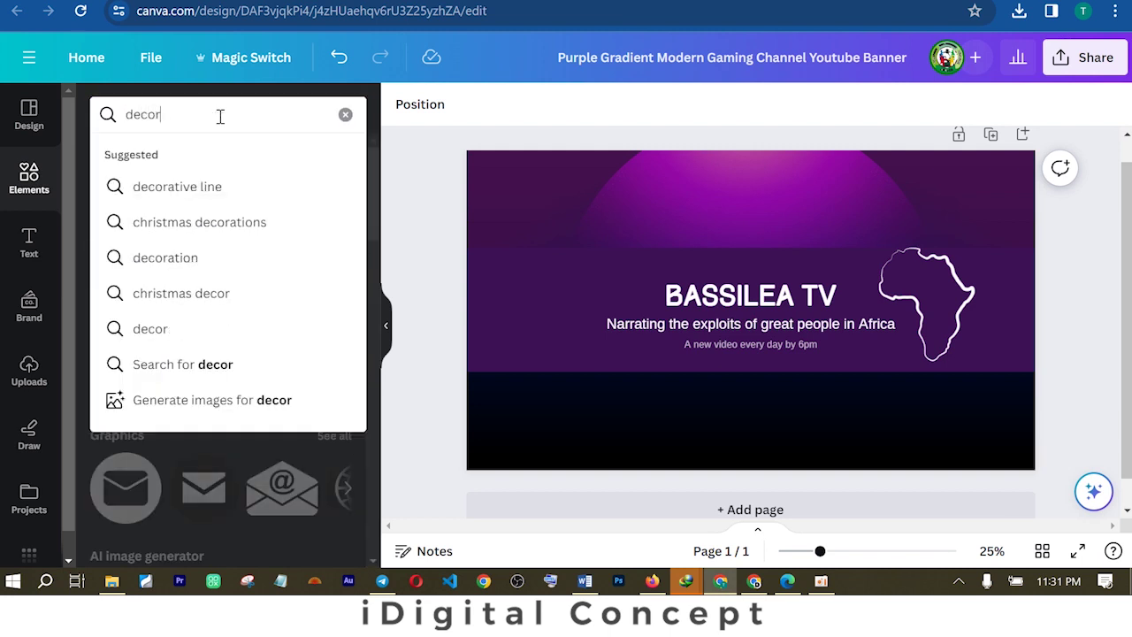
type("ative lines")
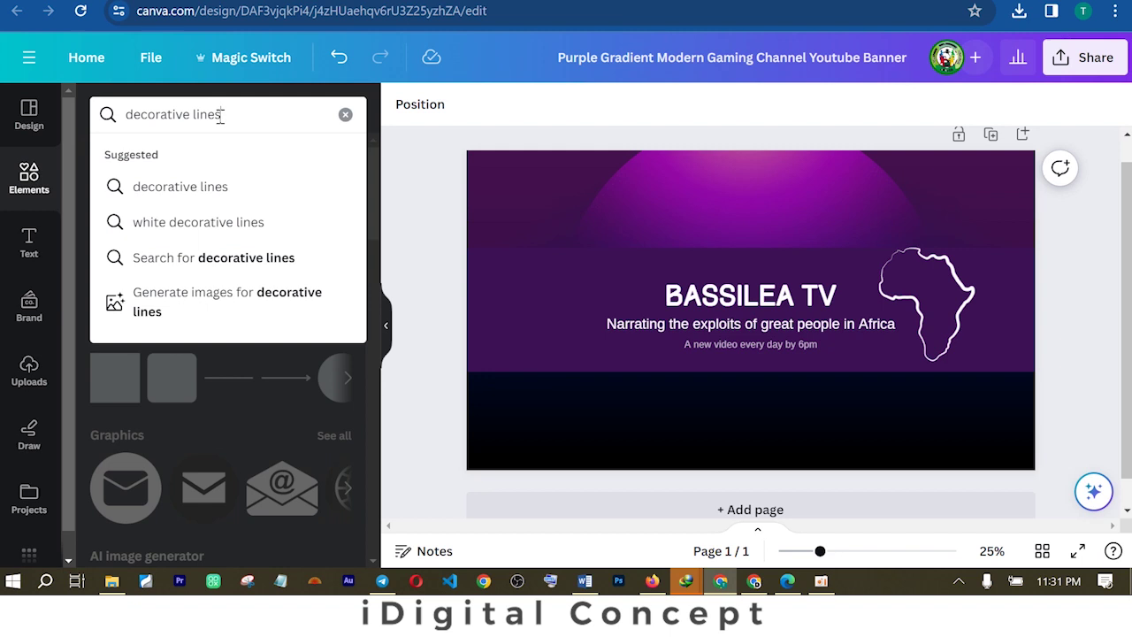
key("Return")
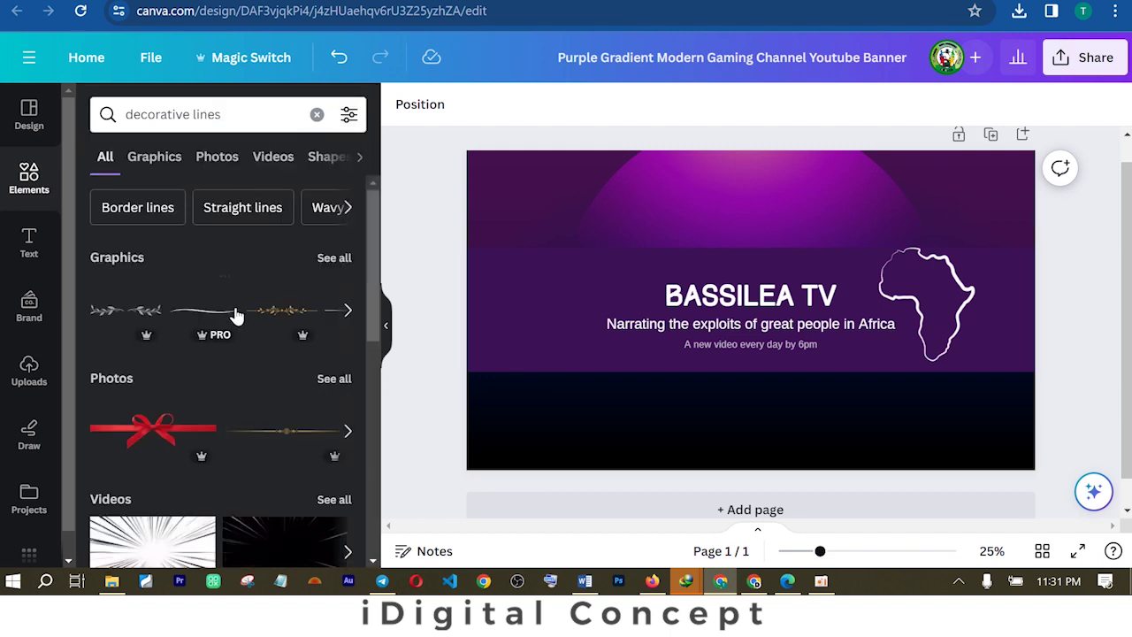
Place the looping contour-line graphic at the band's left end, sized to about the band's height and partly past the banner edge
left_click(348, 311)
left_click(347, 311)
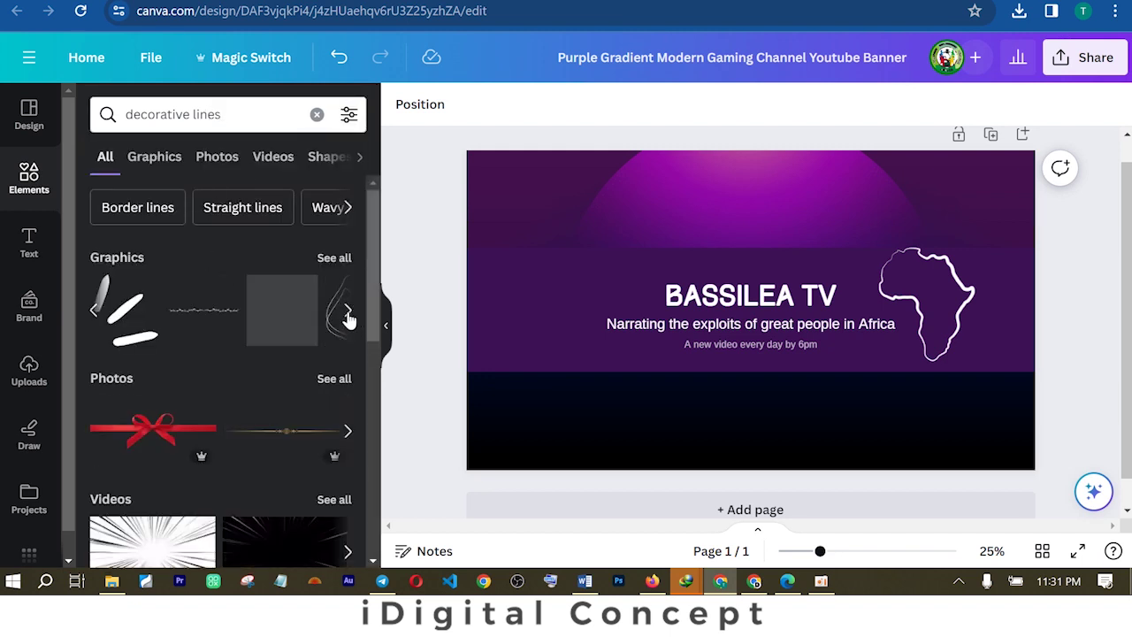
left_click(346, 311)
mouse_move(241, 321)
left_mouse_down()
mouse_move(541, 309)
mouse_move(511, 296)
left_mouse_up()
left_click_drag(593, 245, 602, 235)
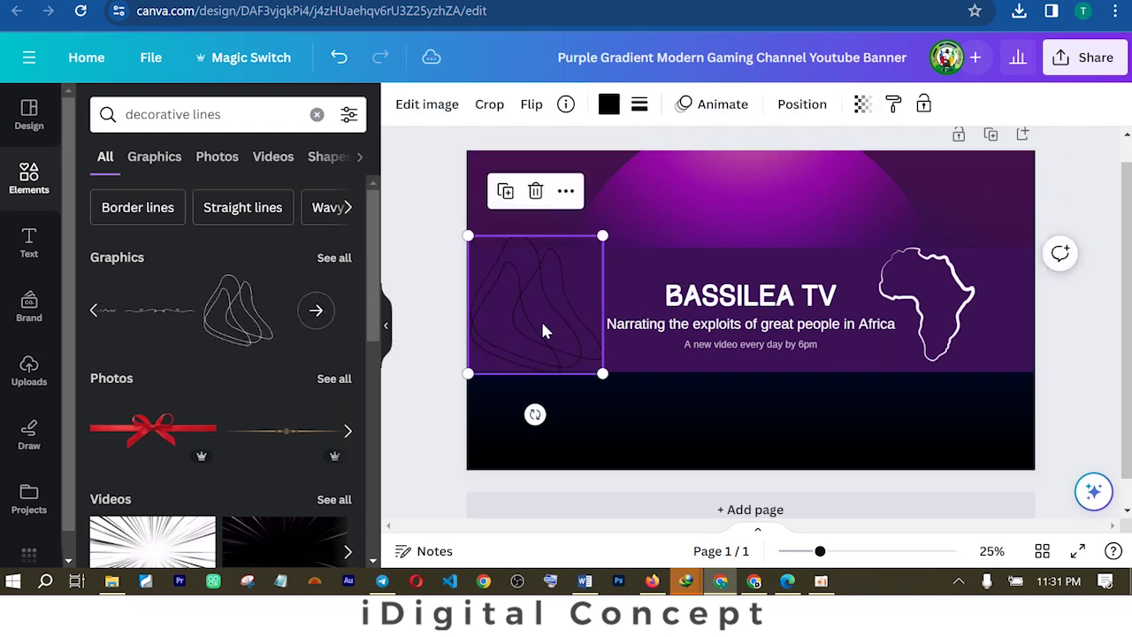
left_click_drag(544, 331, 517, 329)
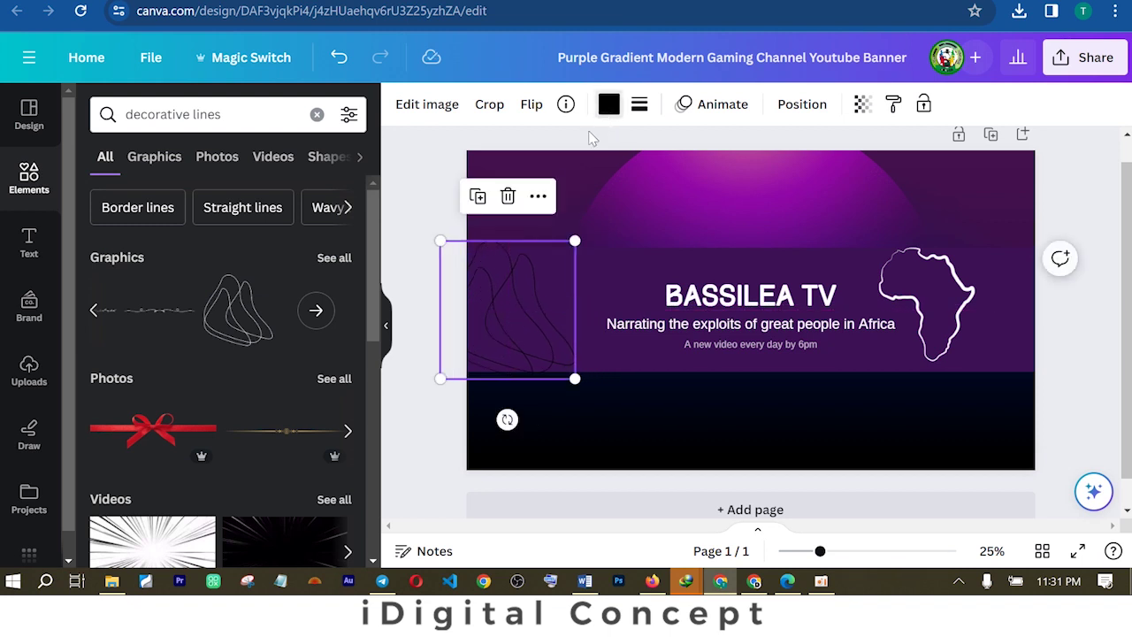
Recolour the contour-line graphic white and set its transparency to 34
left_click(608, 103)
left_click(237, 212)
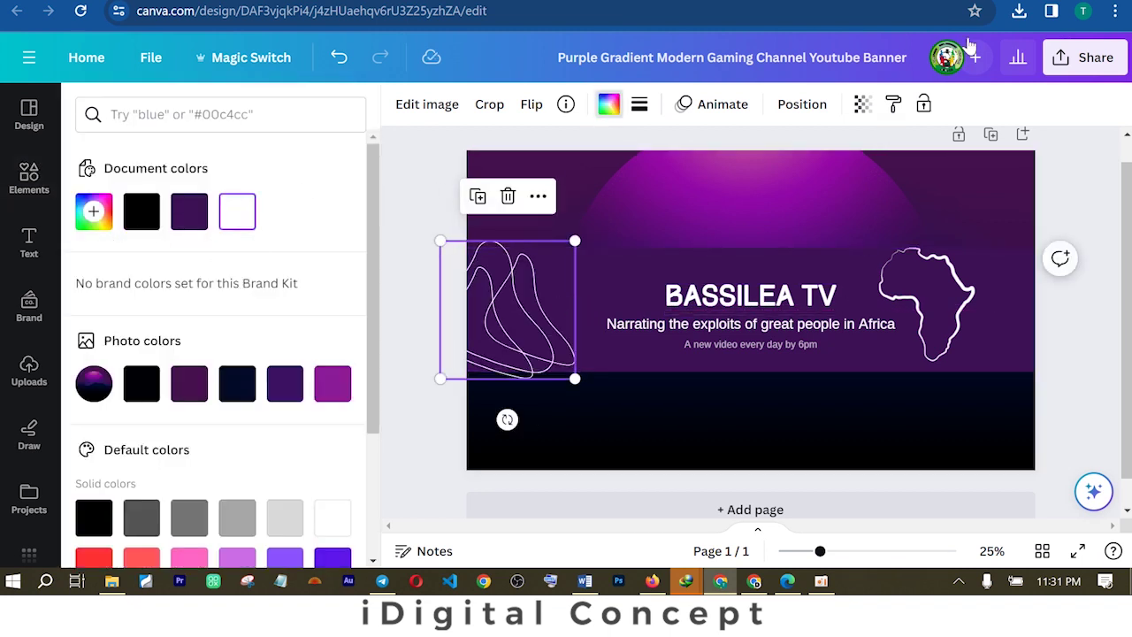
left_click(862, 104)
mouse_move(857, 187)
left_mouse_down()
mouse_move(733, 181)
mouse_move(746, 199)
left_mouse_up()
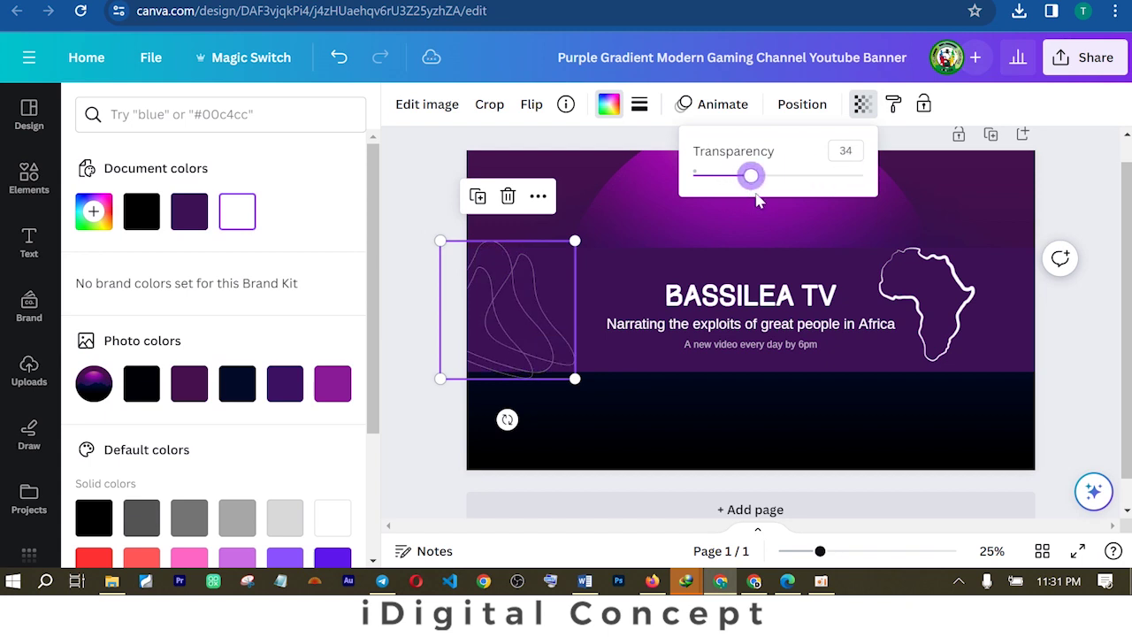
left_click(1051, 200)
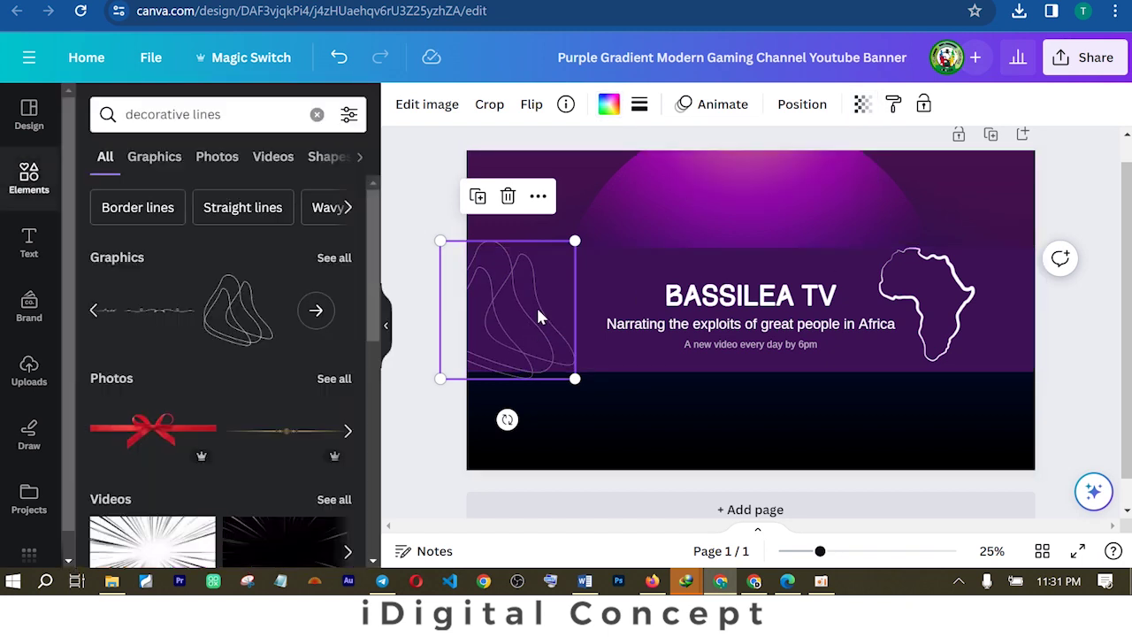
Add a larger copy of the contour lines overlapping the original and another copy at the banner's right edge
mouse_move(526, 309)
left_mouse_down()
mouse_move(568, 282)
mouse_move(587, 323)
mouse_move(584, 275)
mouse_move(645, 309)
mouse_move(575, 301)
left_mouse_up()
left_click(852, 211)
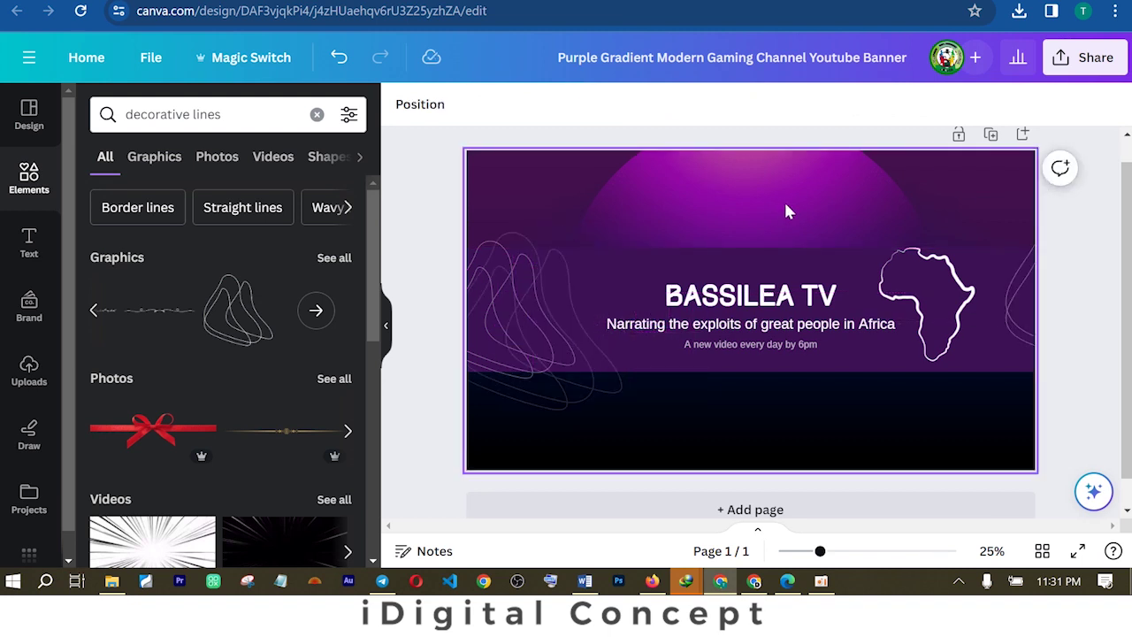
Search the graphics for "decorative dots" in place of decorative lines
left_click(317, 314)
scroll(865, 346, "down", 1)
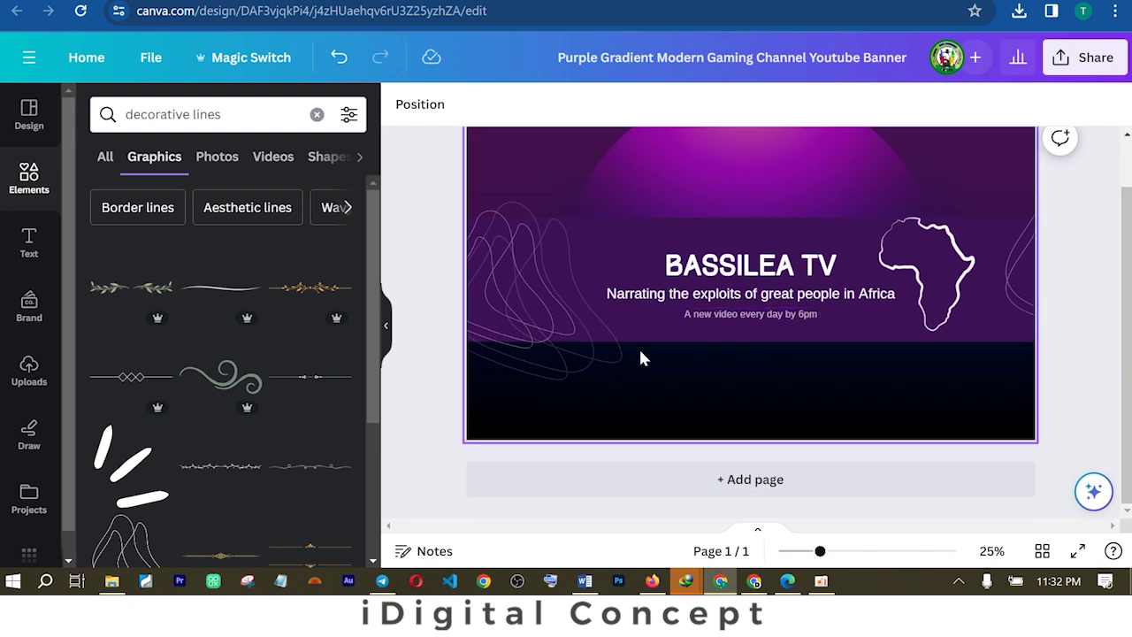
double_click(194, 114)
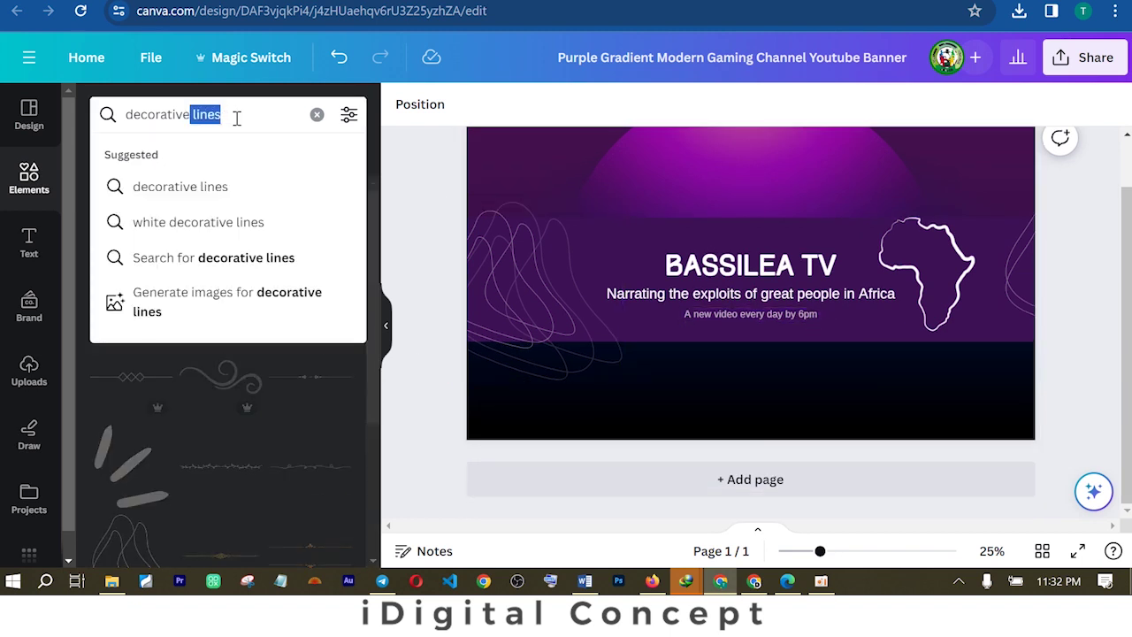
key("BackSpace")
type("dots")
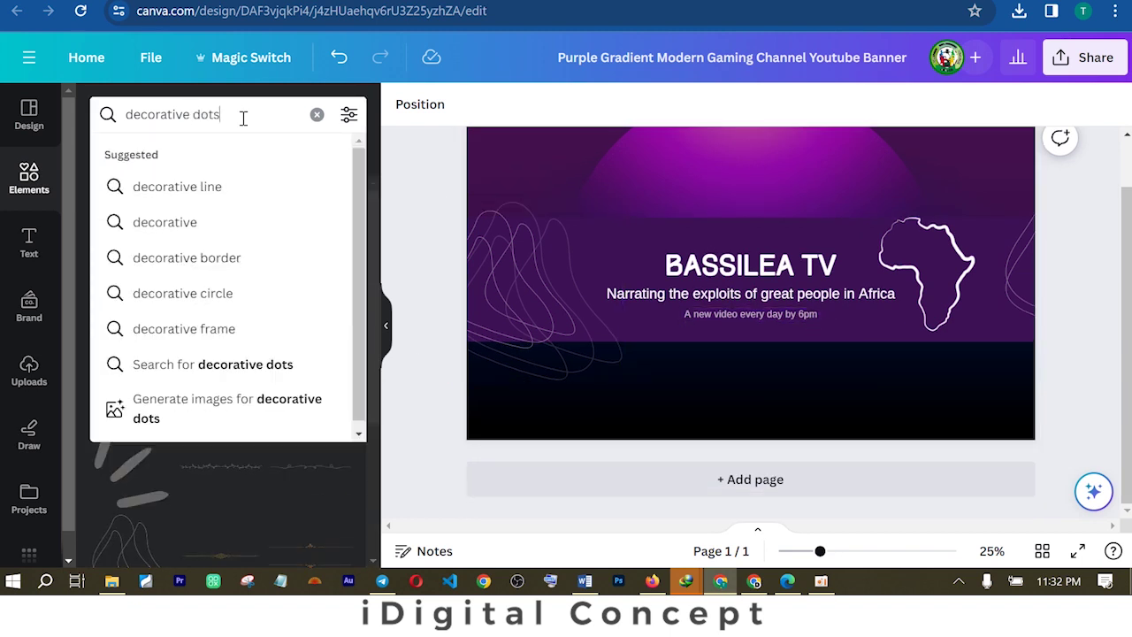
key("Return")
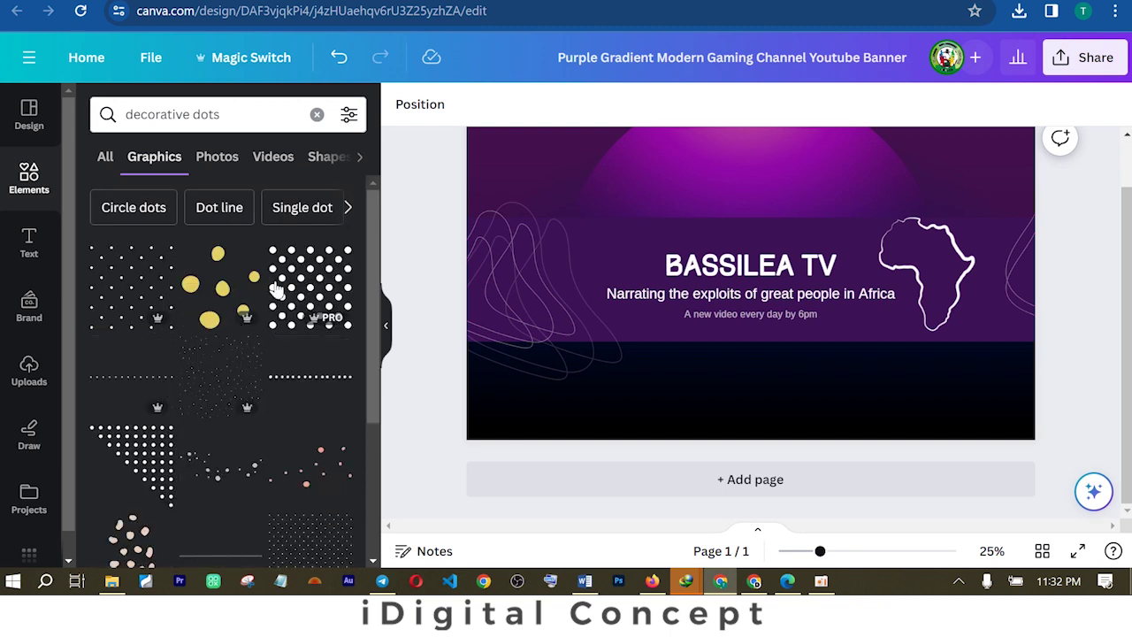
Add the purple-blue stardust crescent, rotated a quarter turn counter-clockwise and enlarged to overlap the glowing circle just above the channel name
scroll(308, 374, "down", 5)
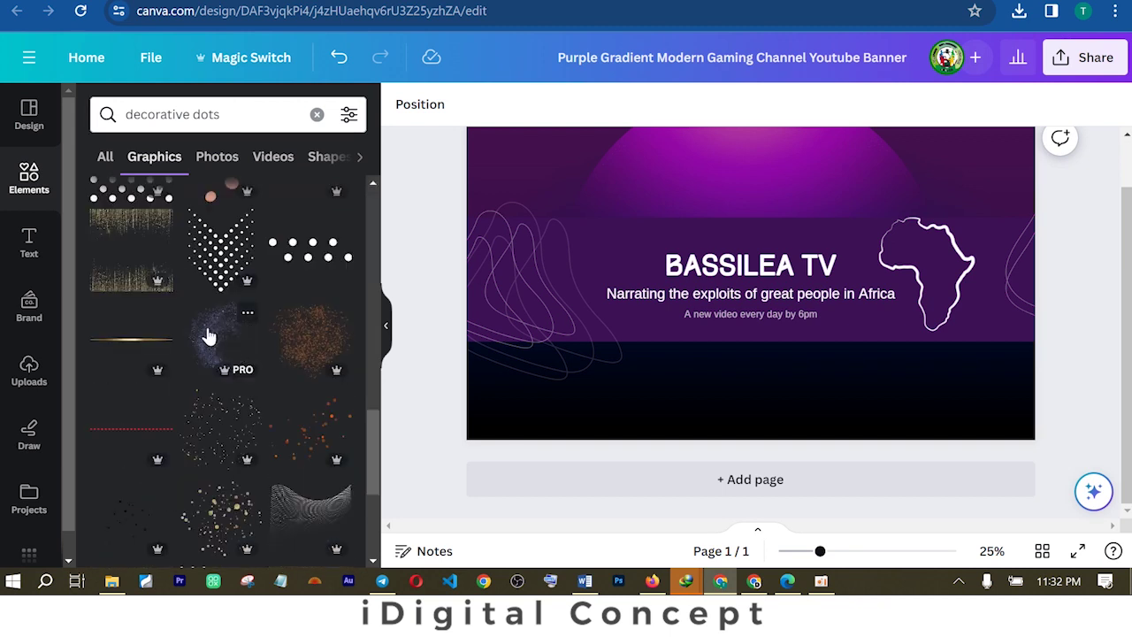
left_click_drag(328, 314, 743, 208)
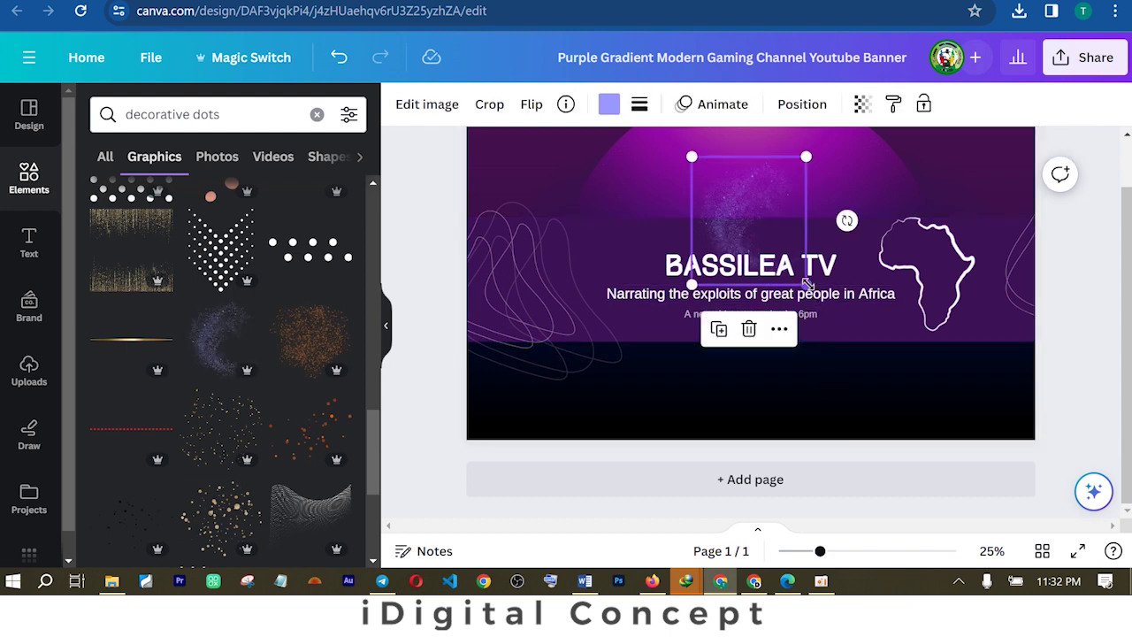
left_click_drag(847, 221, 751, 119)
left_click_drag(813, 276, 920, 375)
left_click_drag(823, 332, 738, 220)
left_click(1055, 220)
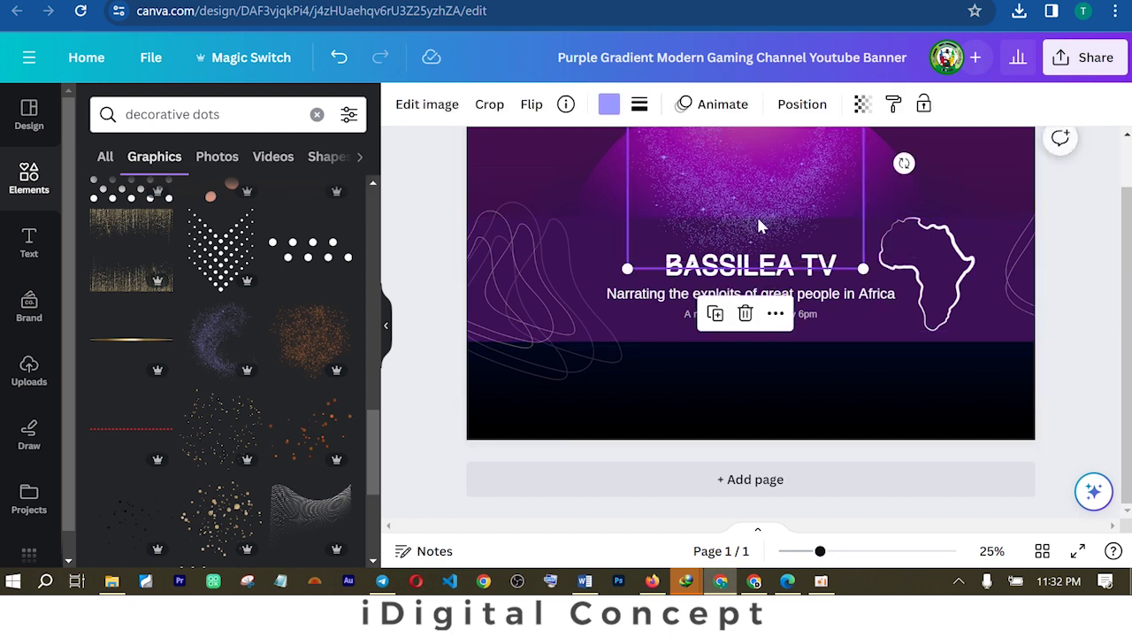
left_click(1086, 246)
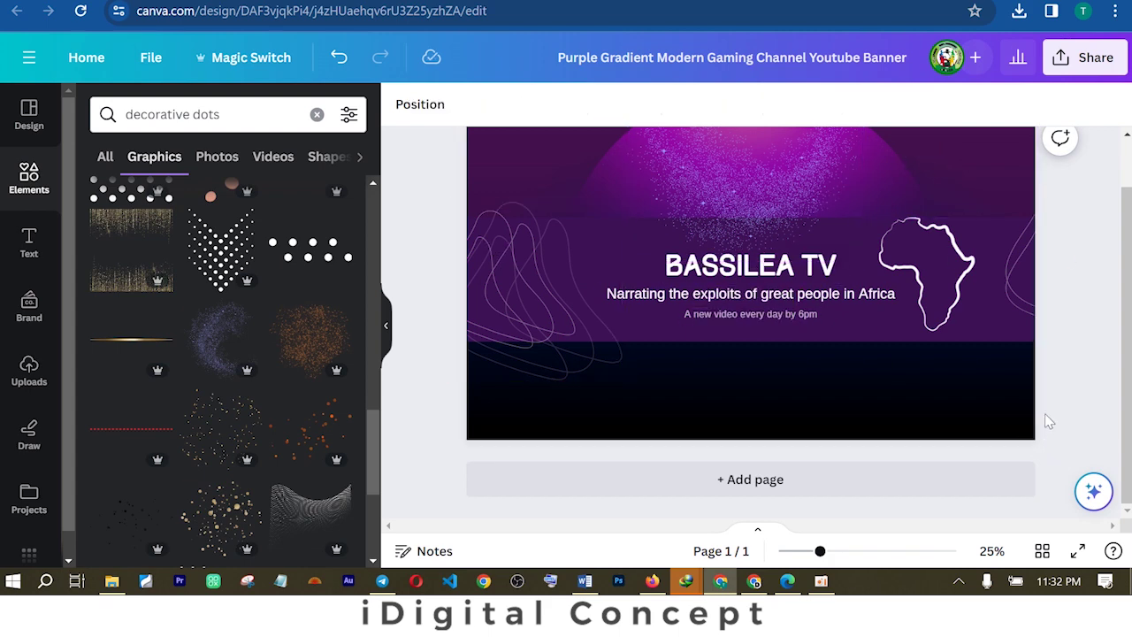
Shift the Africa map outline slightly left and down so it is vertically centred in the purple band
scroll(642, 403, "up", 1)
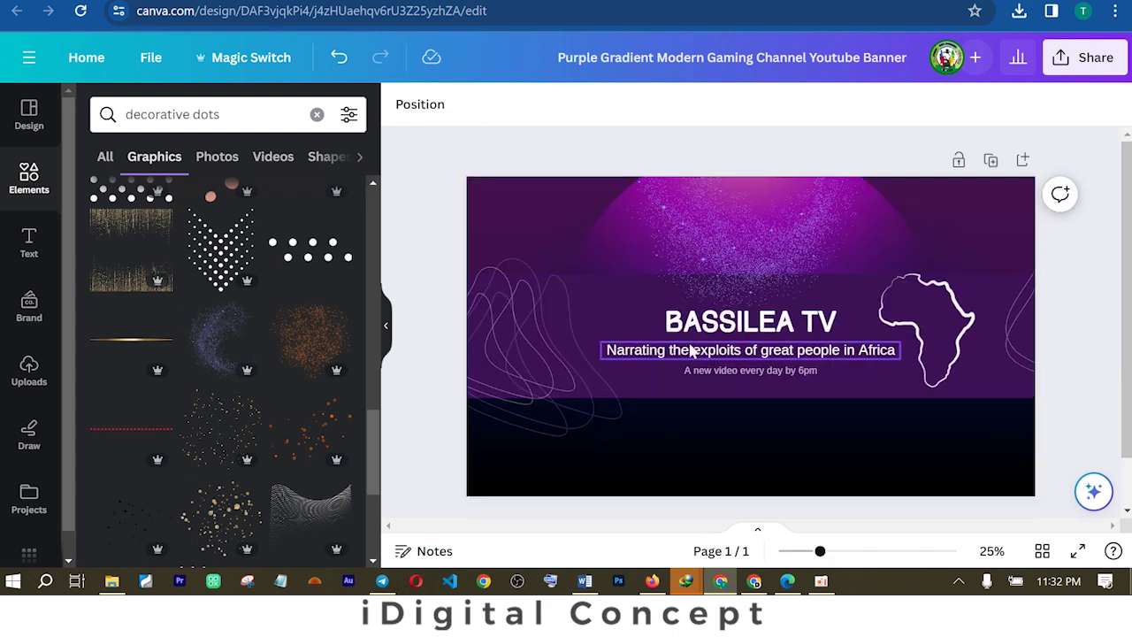
scroll(940, 297, "down", 1)
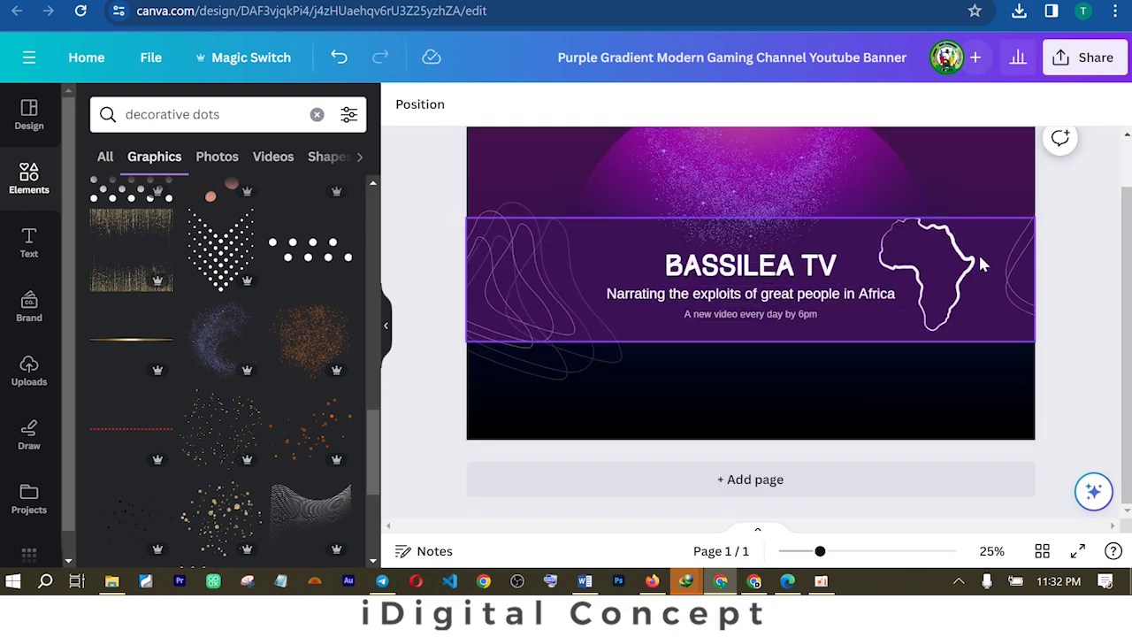
left_click_drag(942, 258, 935, 258)
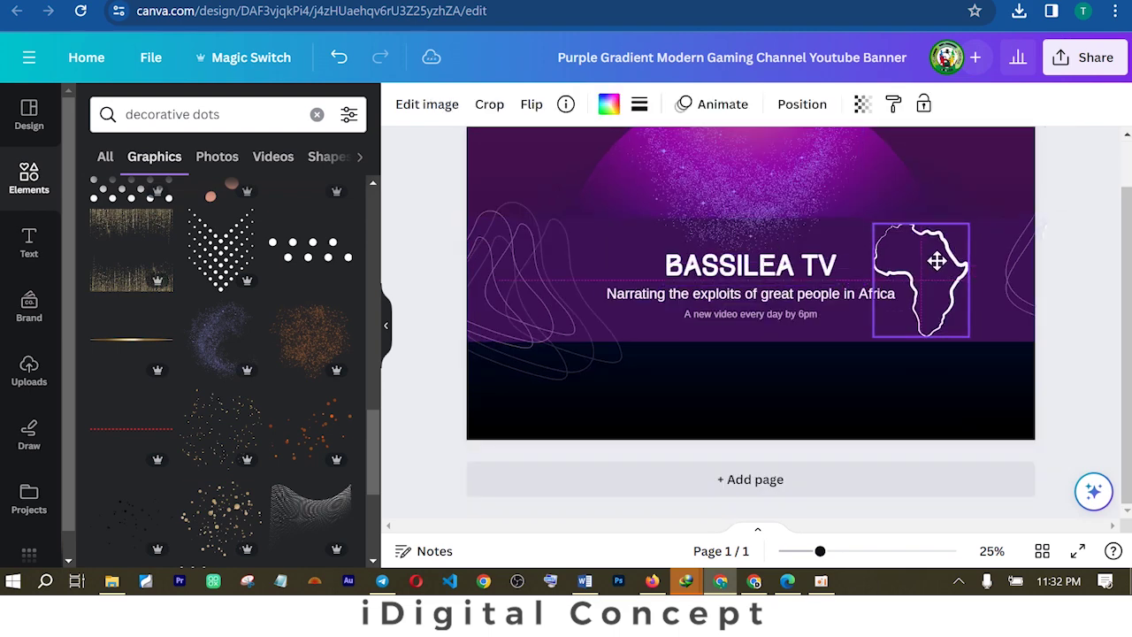
left_click(1096, 195)
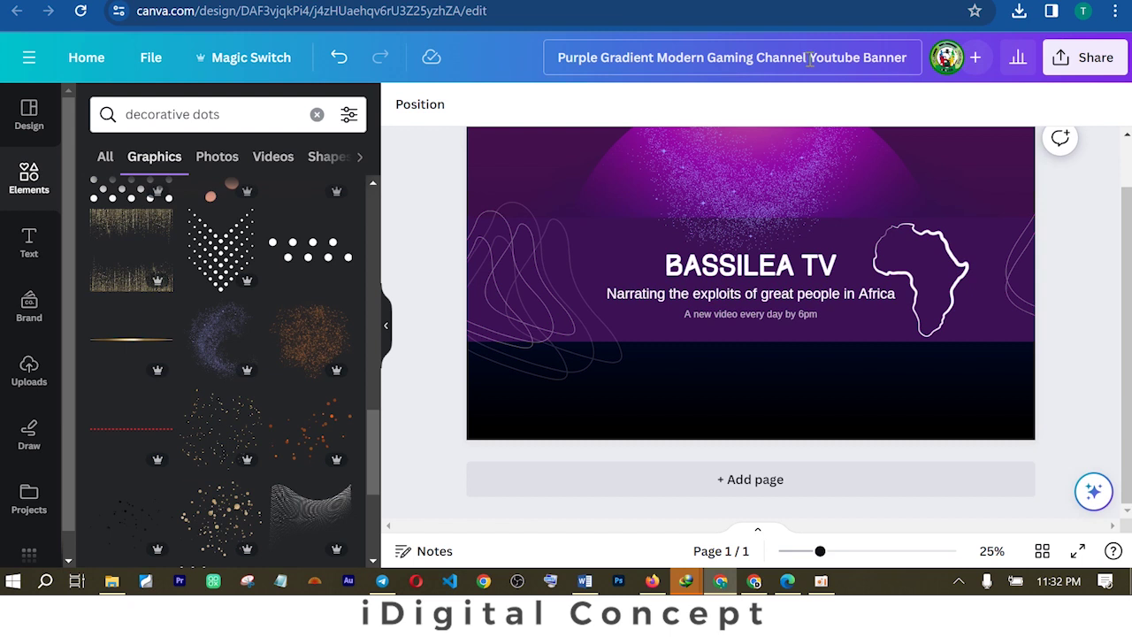
Rename the design as "Basillea Youtube Channel Banner"
left_click_drag(811, 58, 430, 63)
type("Basille")
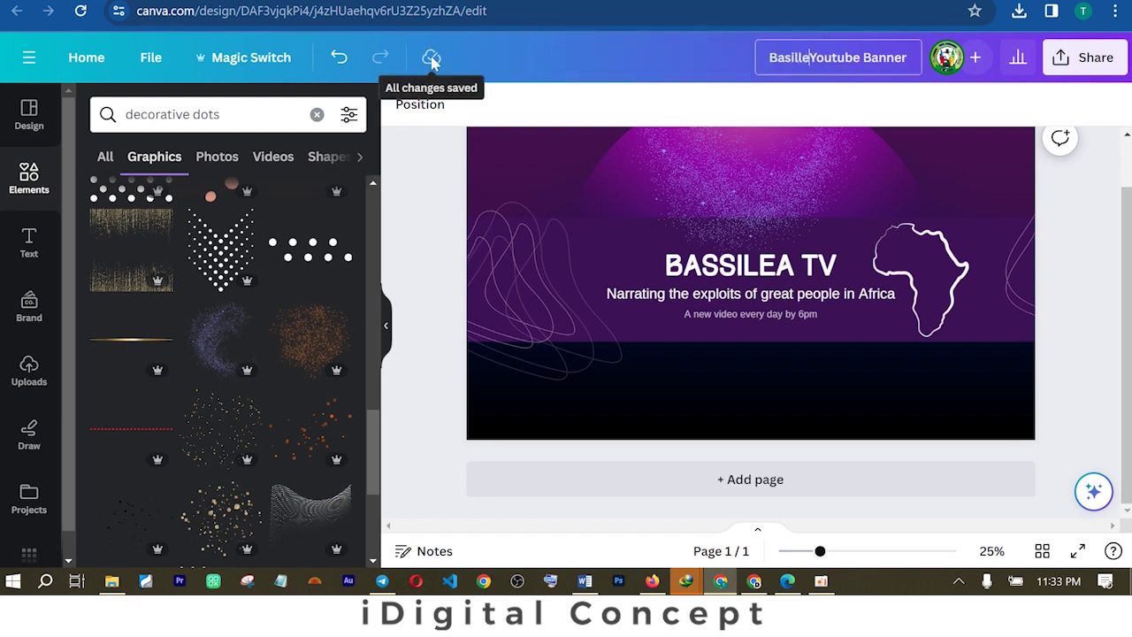
type("a Youtube")
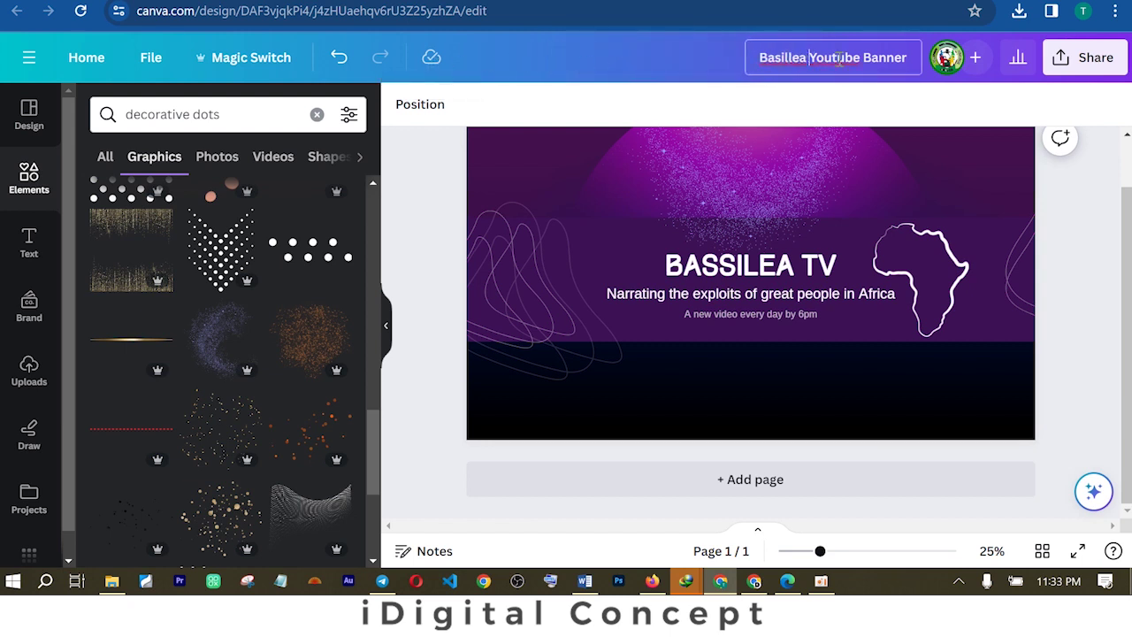
type(" Channel")
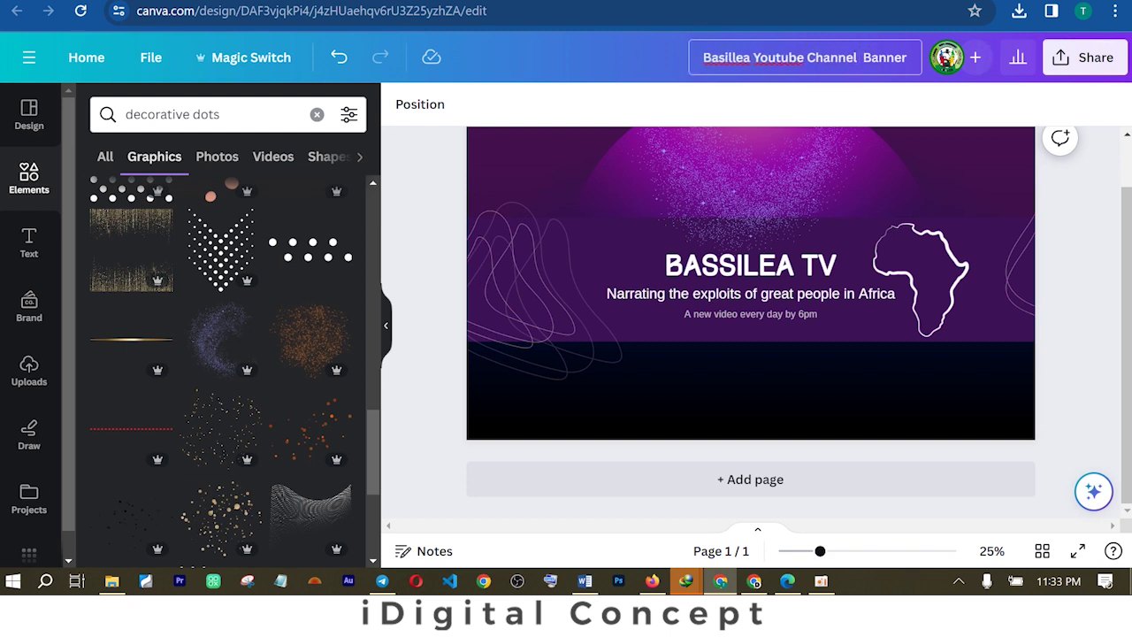
key("Delete")
key("Return")
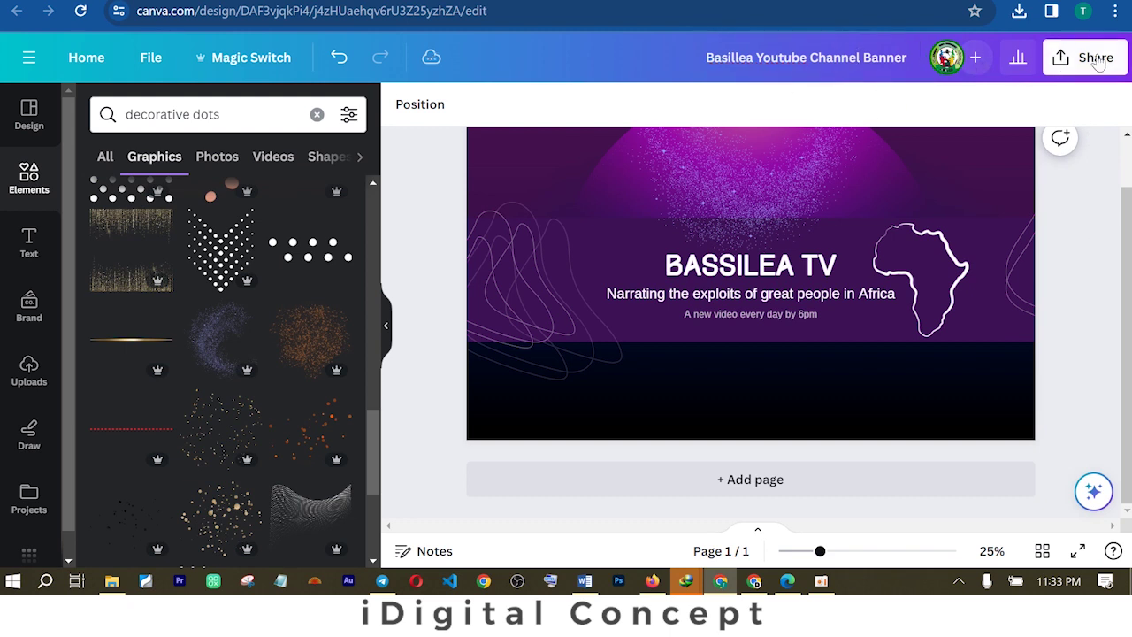
Download the banner design as a PNG at size 1 (2,560 × 1,440 px)
left_click(1090, 68)
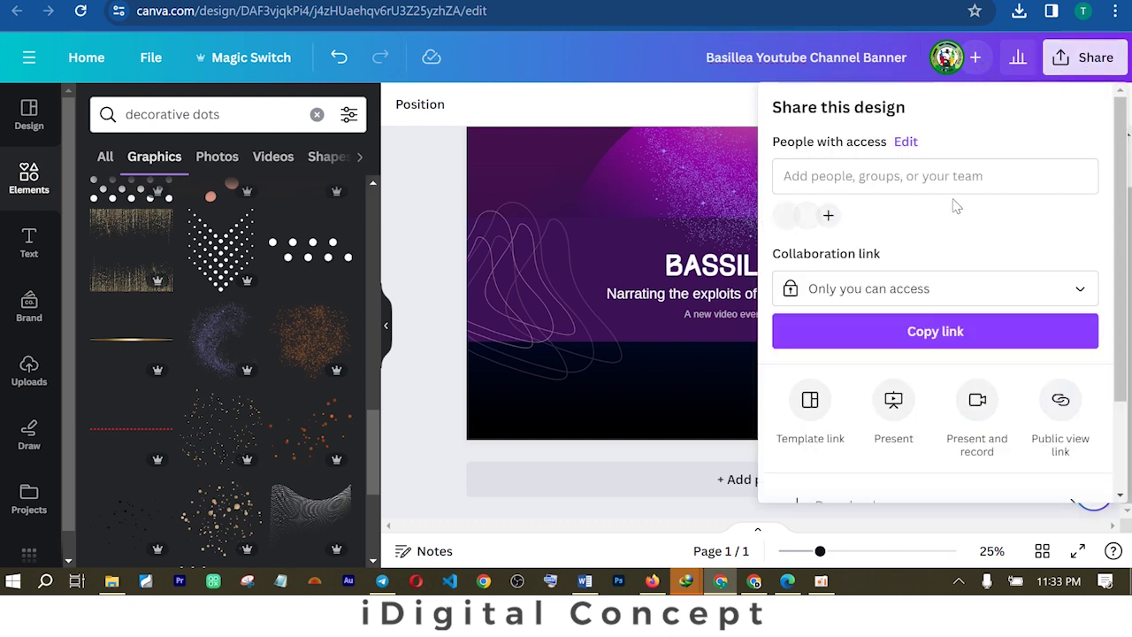
scroll(923, 304, "down", 3)
left_click(889, 386)
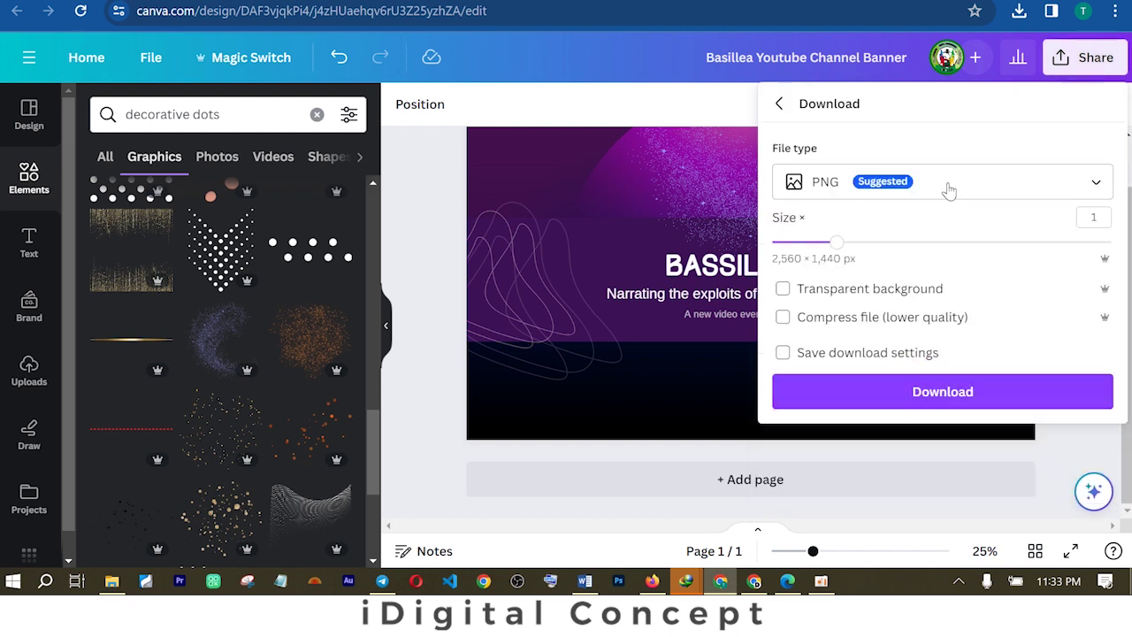
left_click(1011, 192)
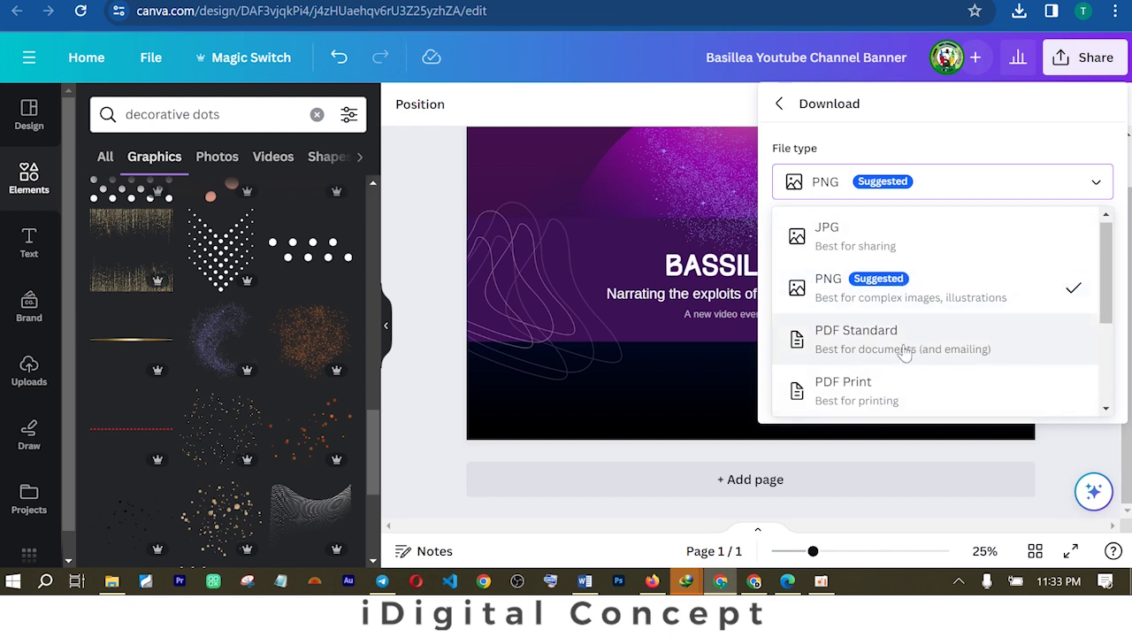
left_click(954, 299)
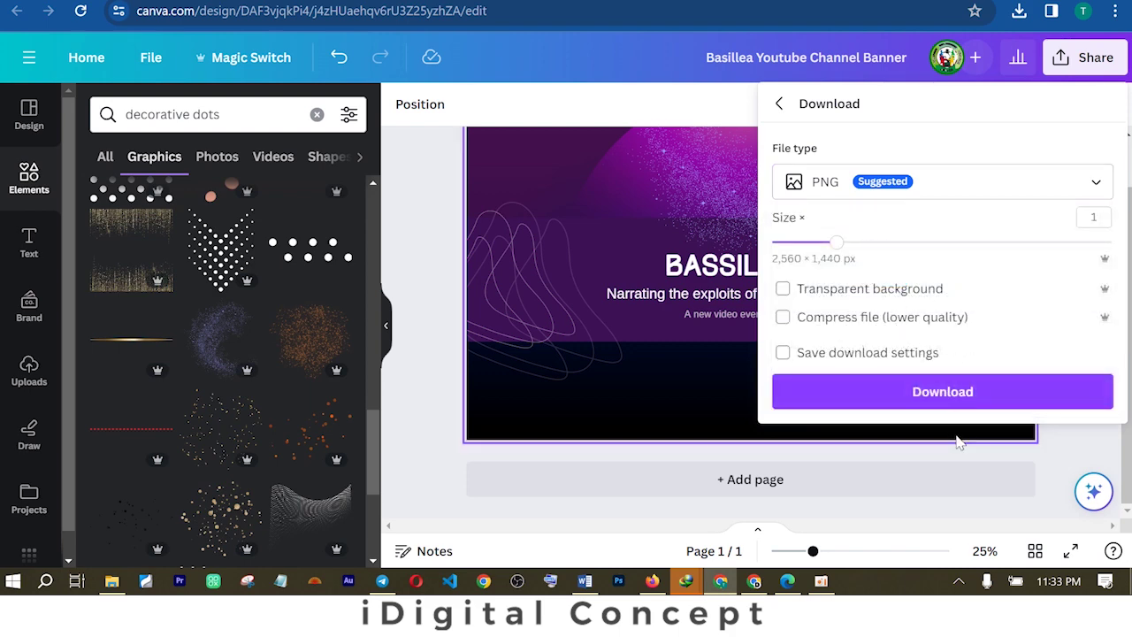
left_click(906, 399)
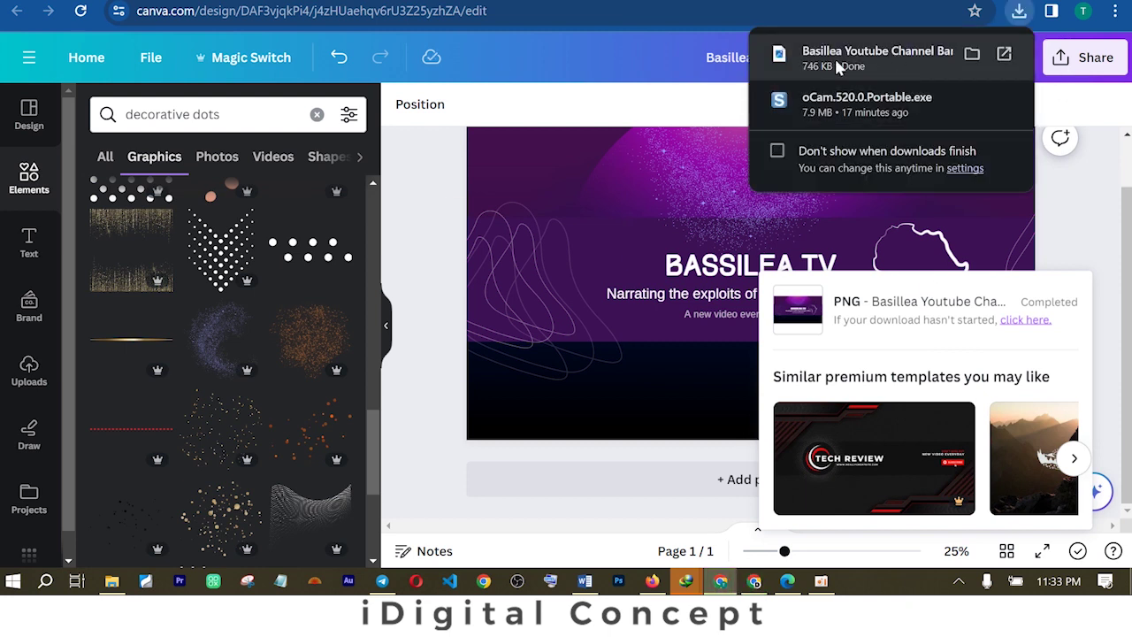
Open the downloaded banner image in the photo viewer and inspect its sharpness at different magnifications
left_click(779, 59)
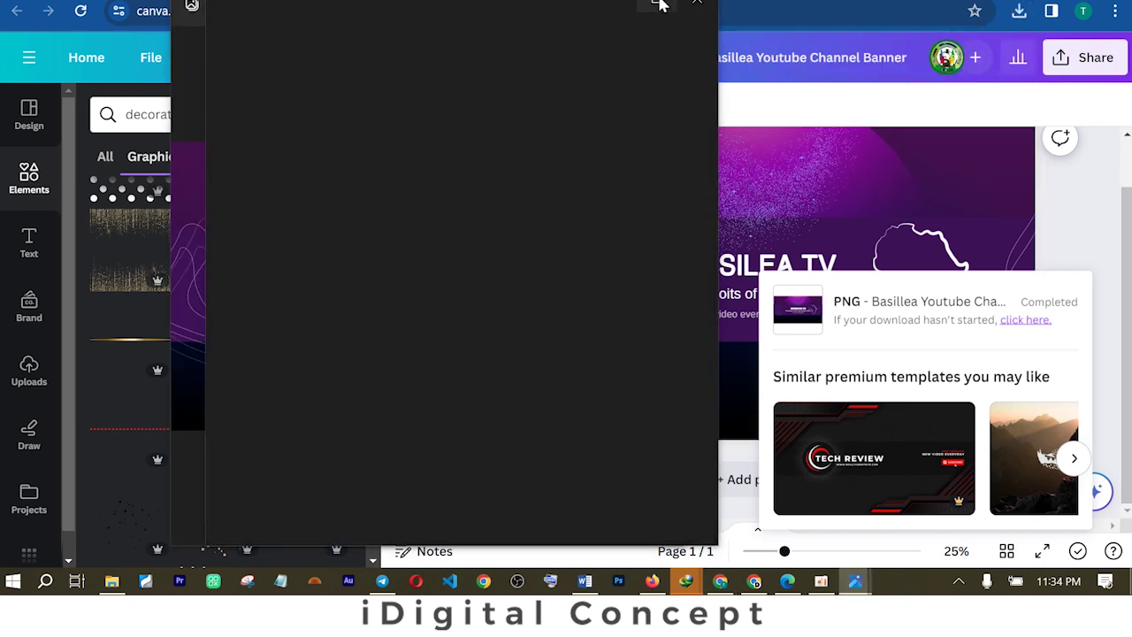
left_click(662, 6)
scroll(461, 268, "up", 5)
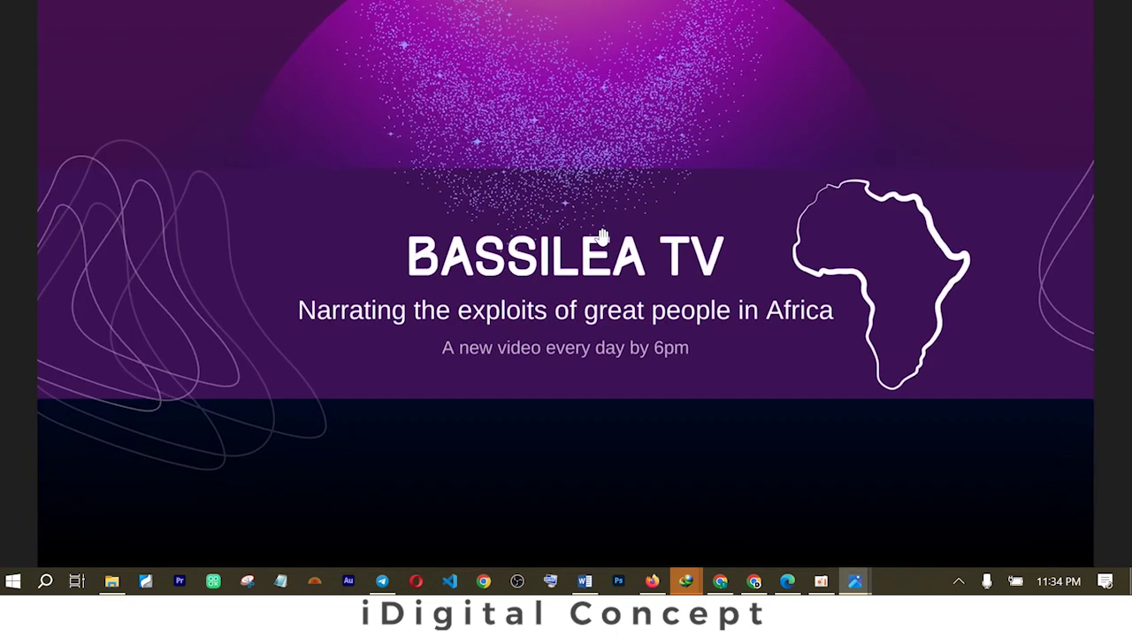
scroll(502, 257, "up", 8)
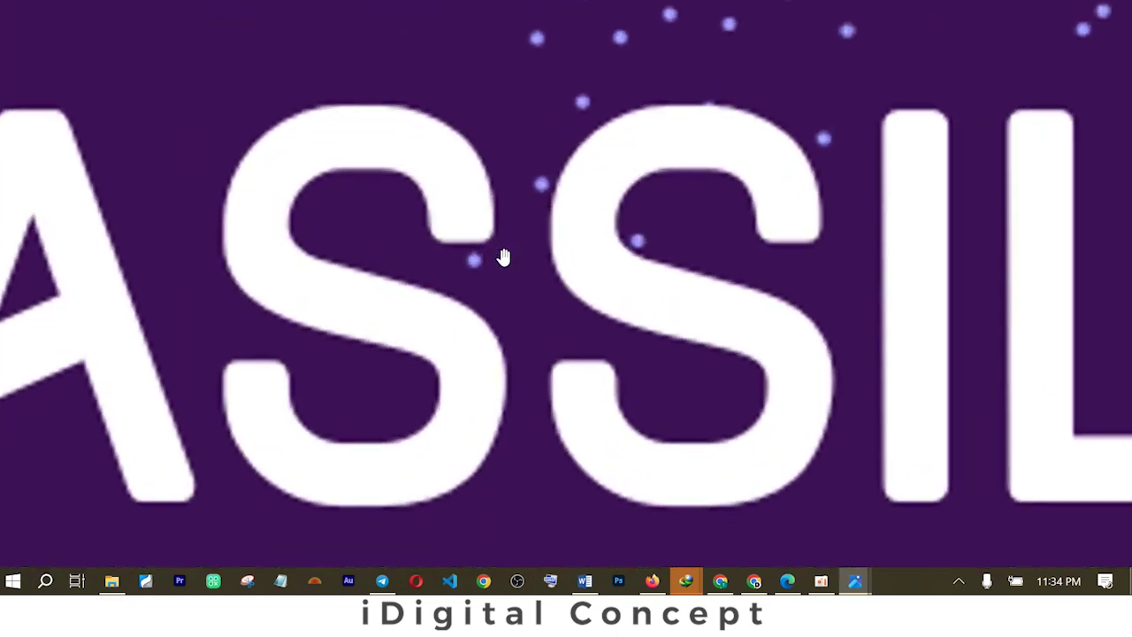
scroll(506, 257, "down", 10)
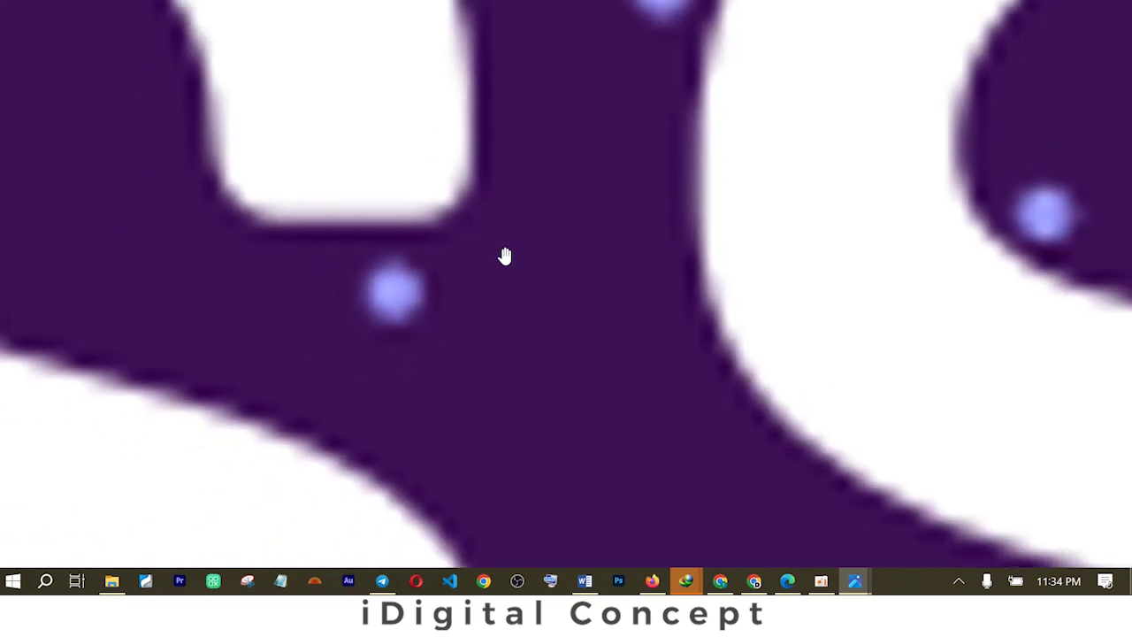
scroll(506, 256, "down", 3)
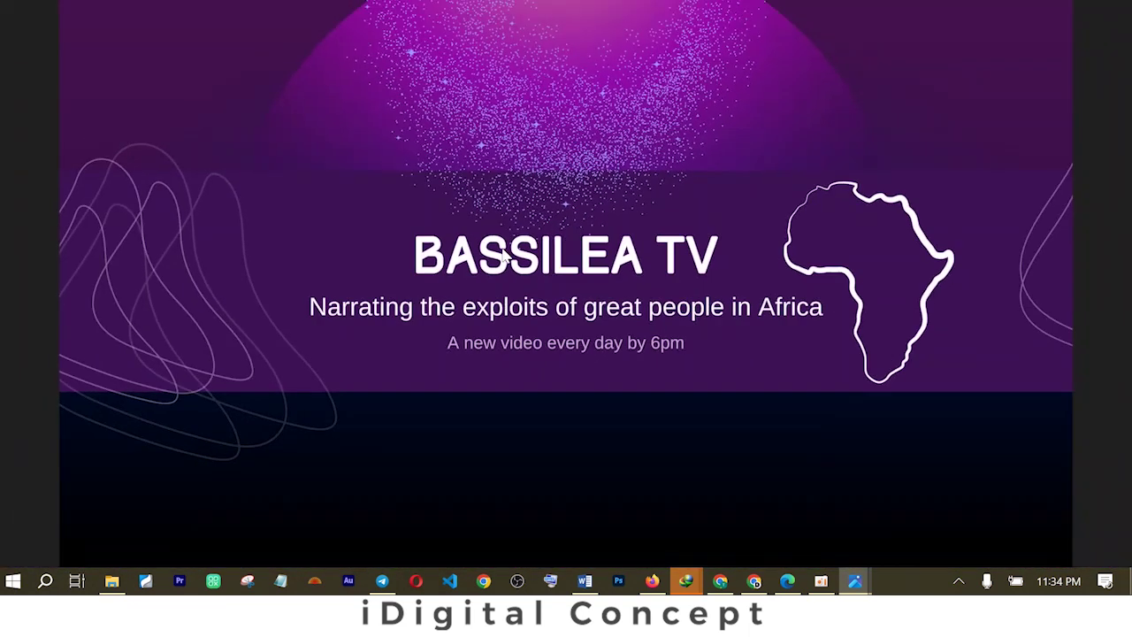
scroll(506, 257, "up", 3)
scroll(507, 257, "down", 3)
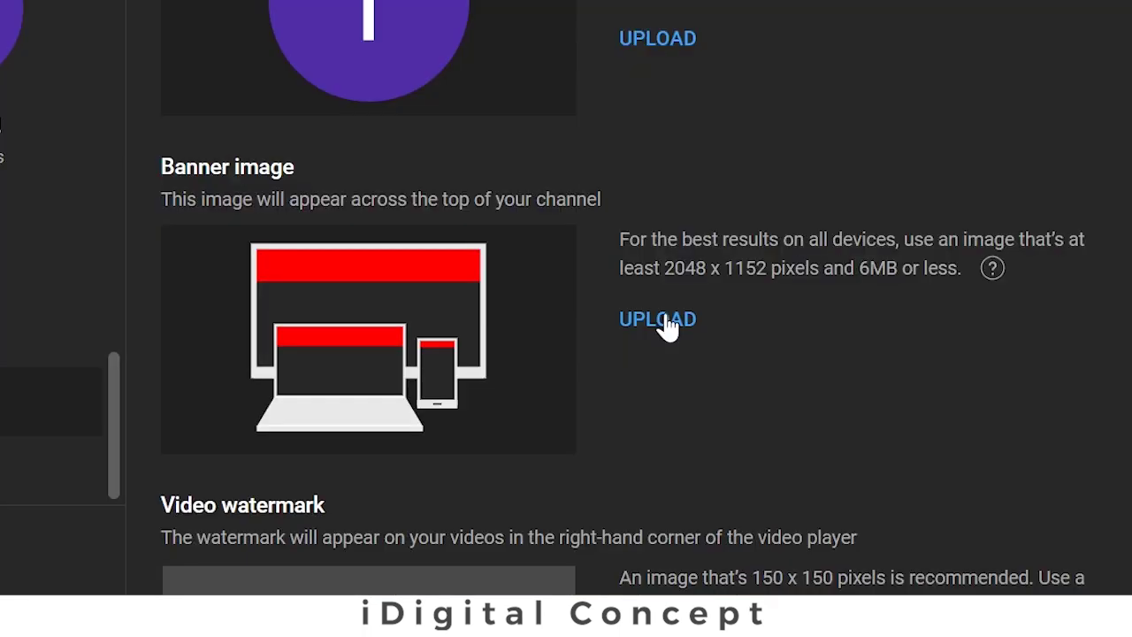
In YouTube Studio's branding settings, upload the downloaded banner as the channel's banner image and publish the change
left_click(665, 322)
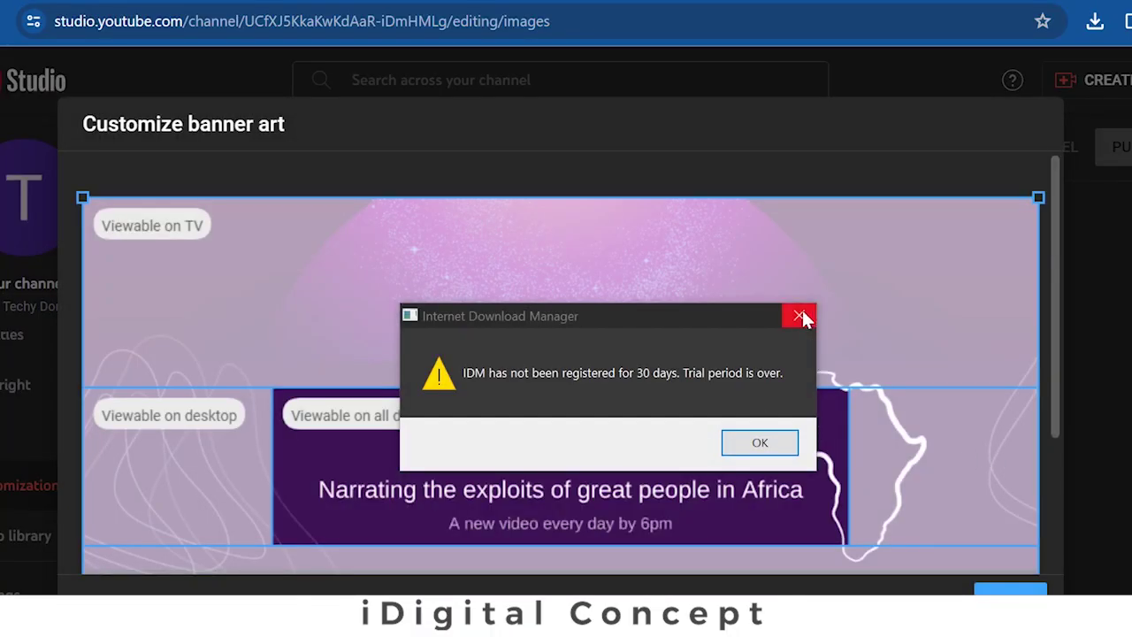
left_click(799, 317)
scroll(739, 457, "down", 2)
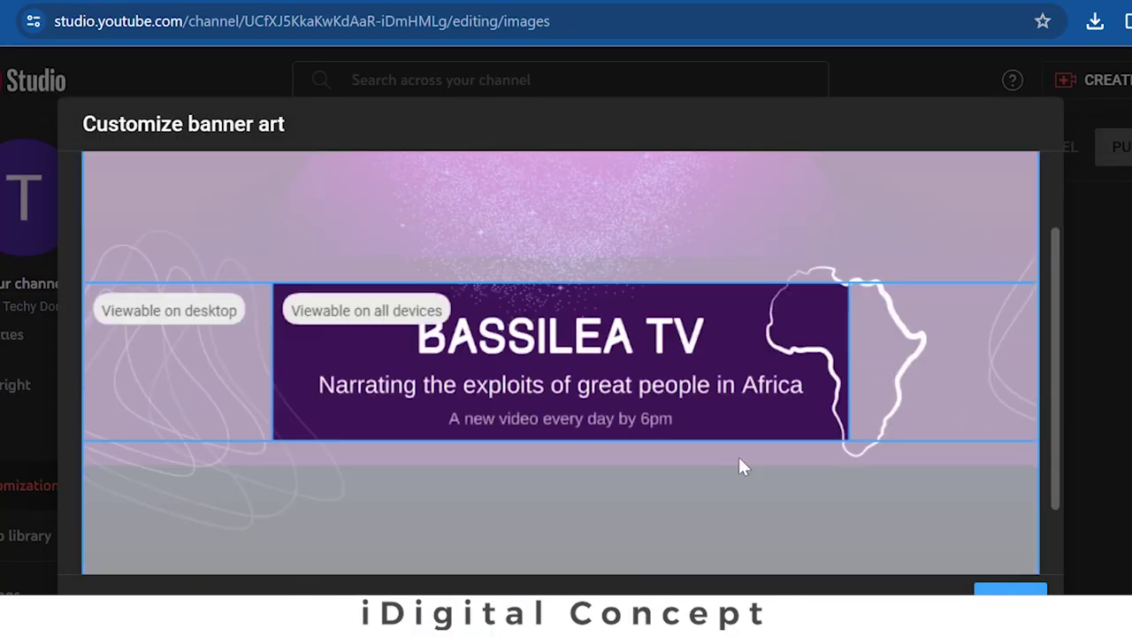
scroll(739, 457, "up", 1)
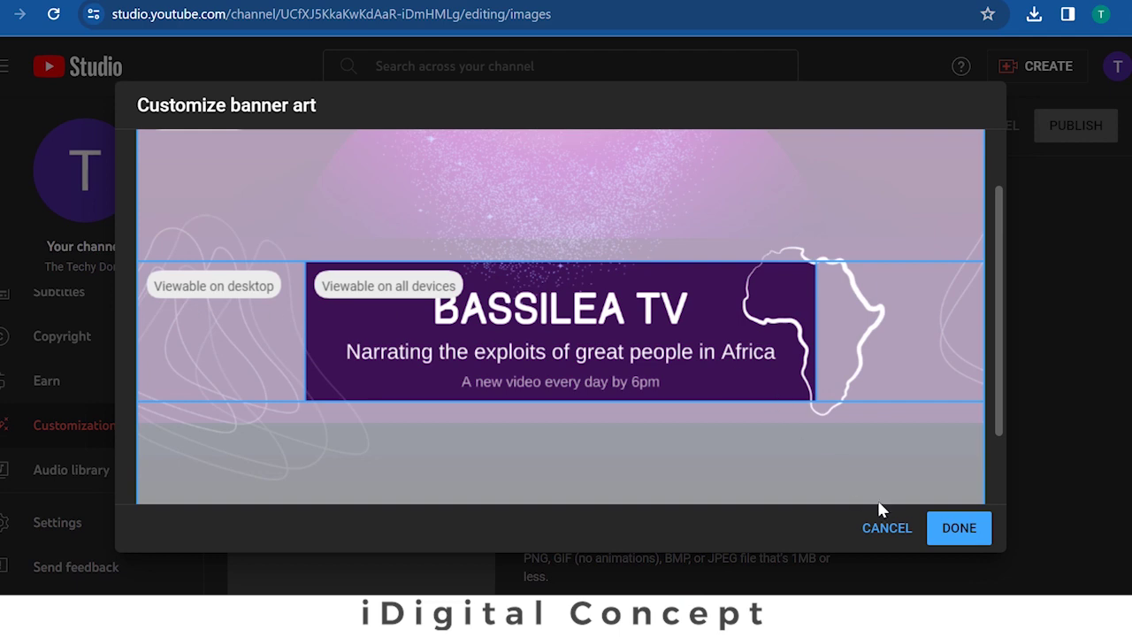
left_click(959, 528)
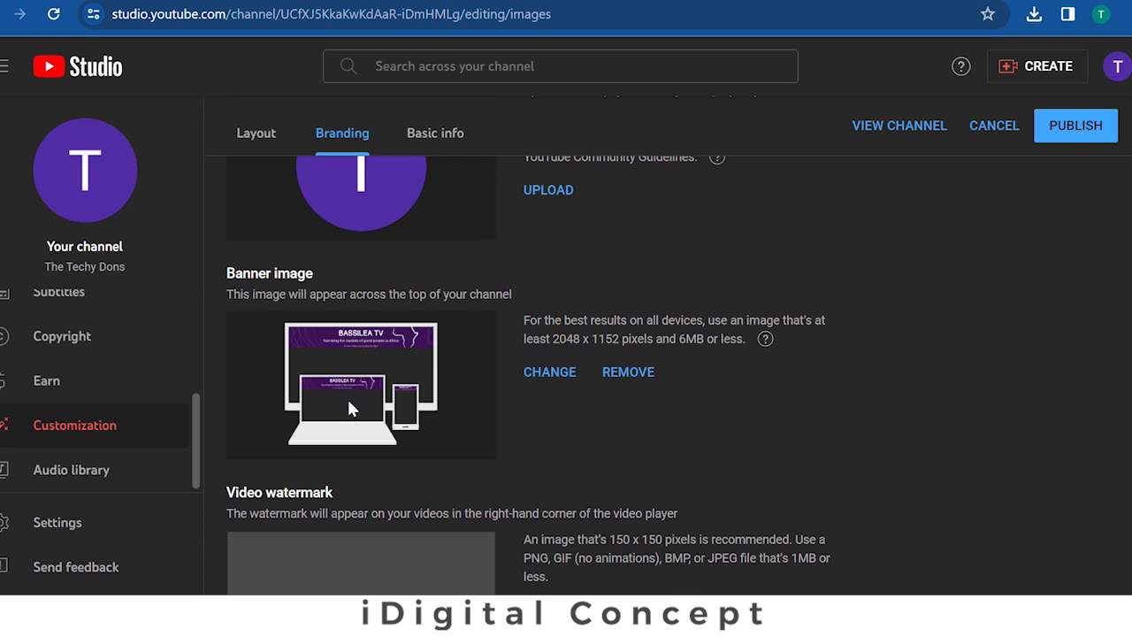
left_click(1066, 129)
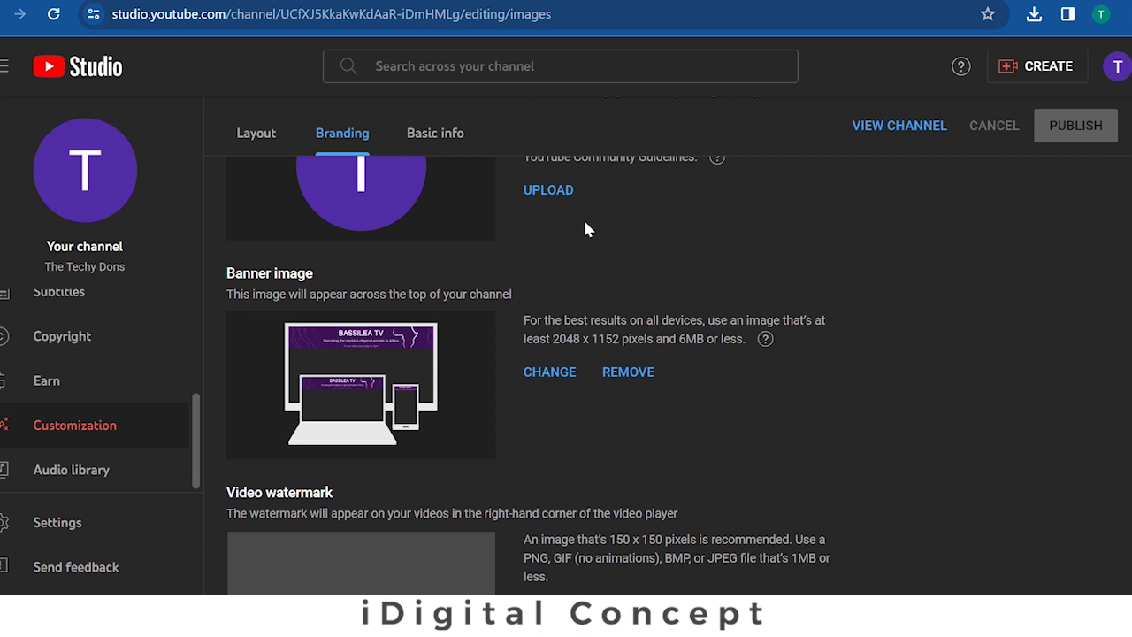
Open the YouTube channel page and examine how the new banner appears across its top
left_click(85, 174)
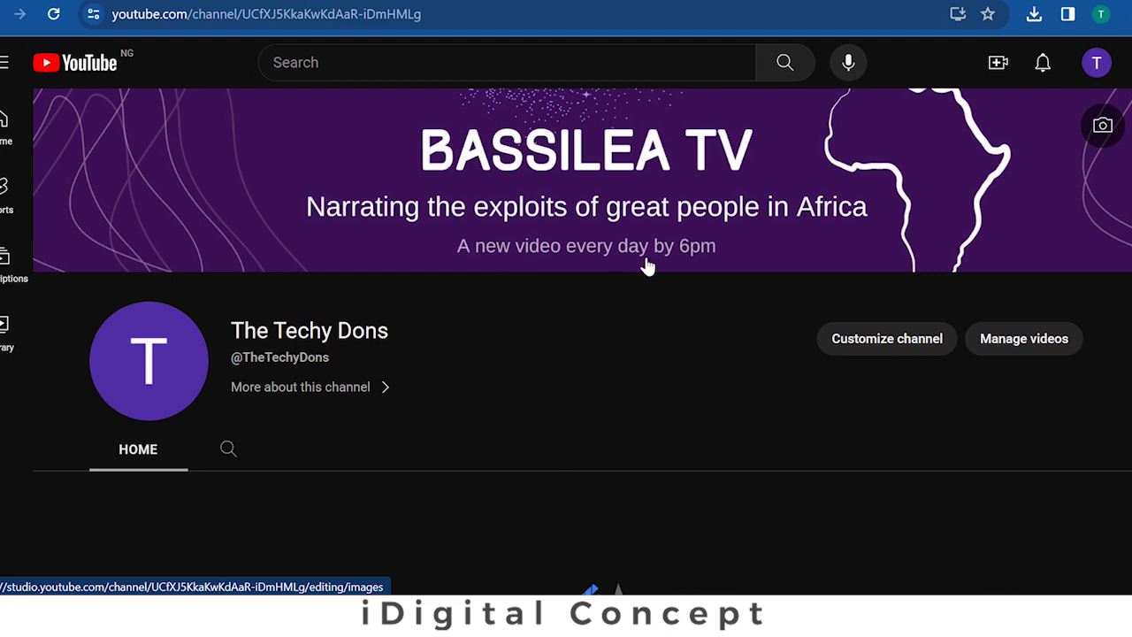
scroll(807, 252, "down", 1)
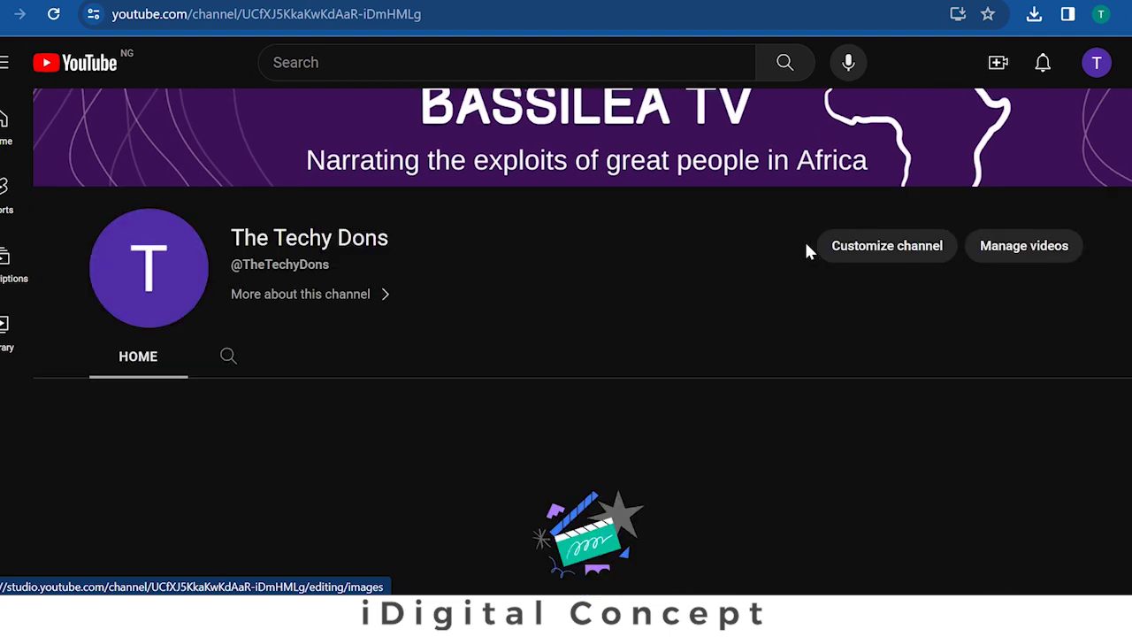
scroll(807, 251, "up", 1)
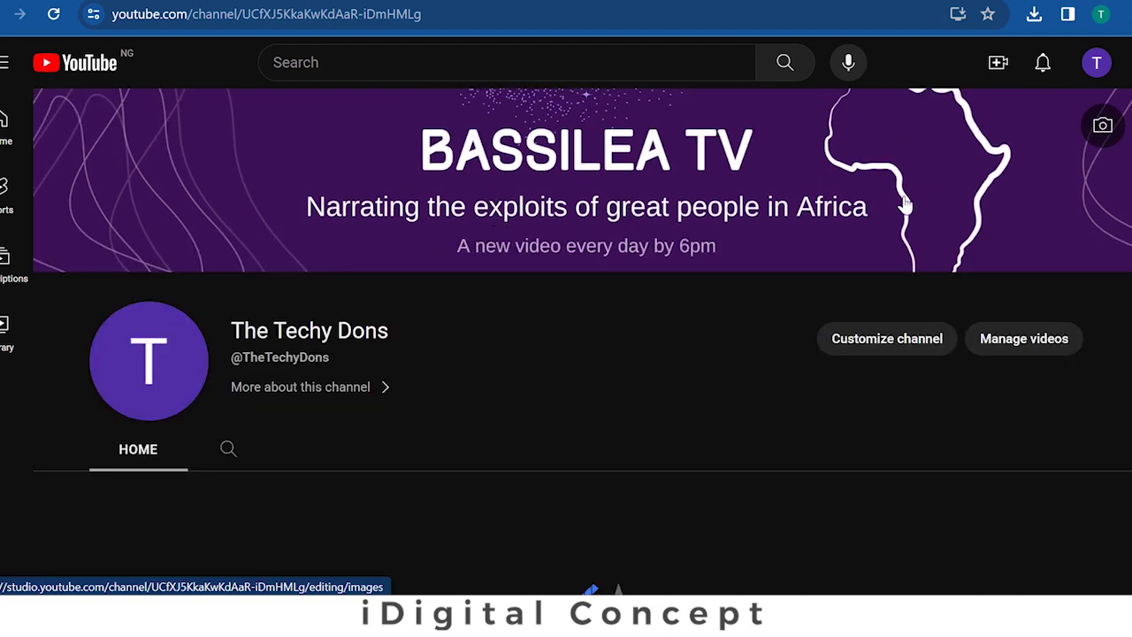
scroll(447, 217, "down", 3)
scroll(444, 214, "up", 3)
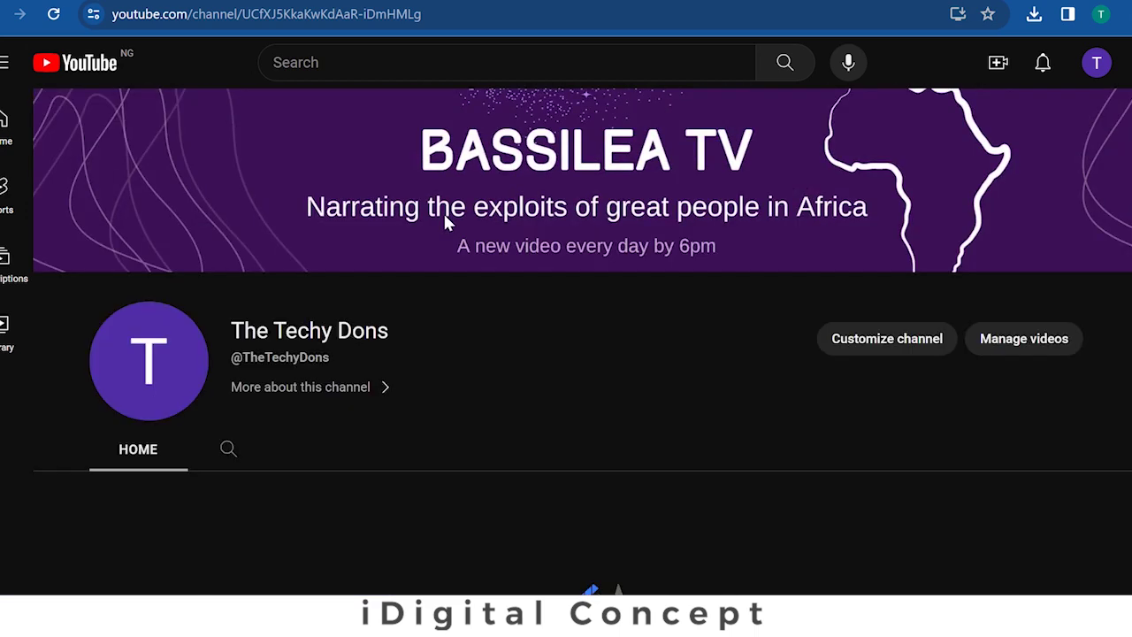
scroll(445, 222, "down", 3)
scroll(445, 222, "up", 3)
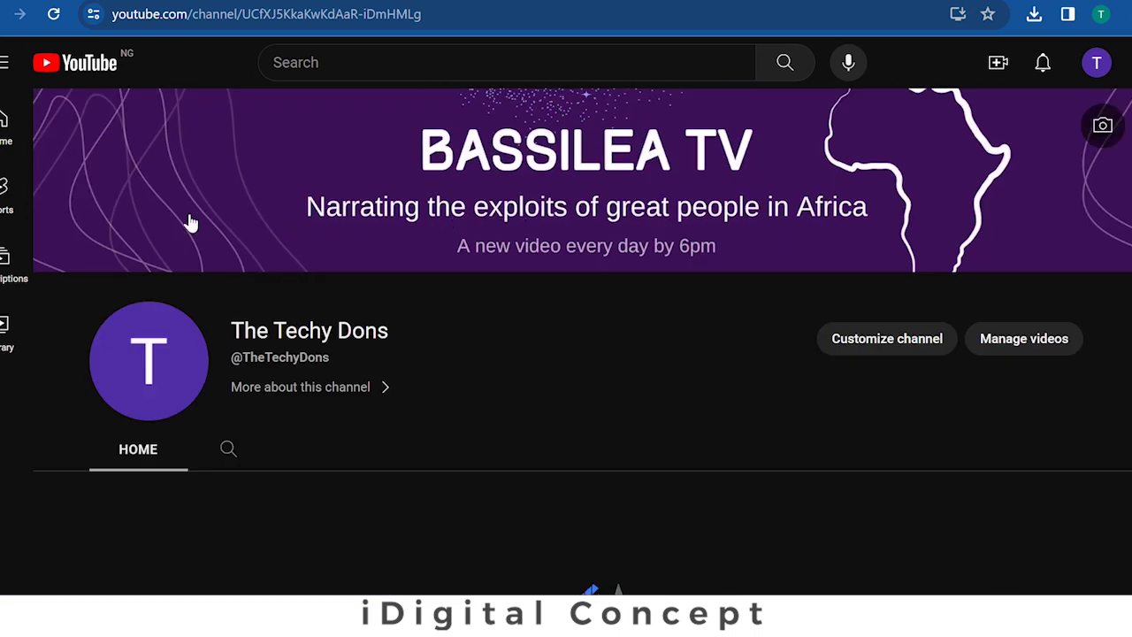